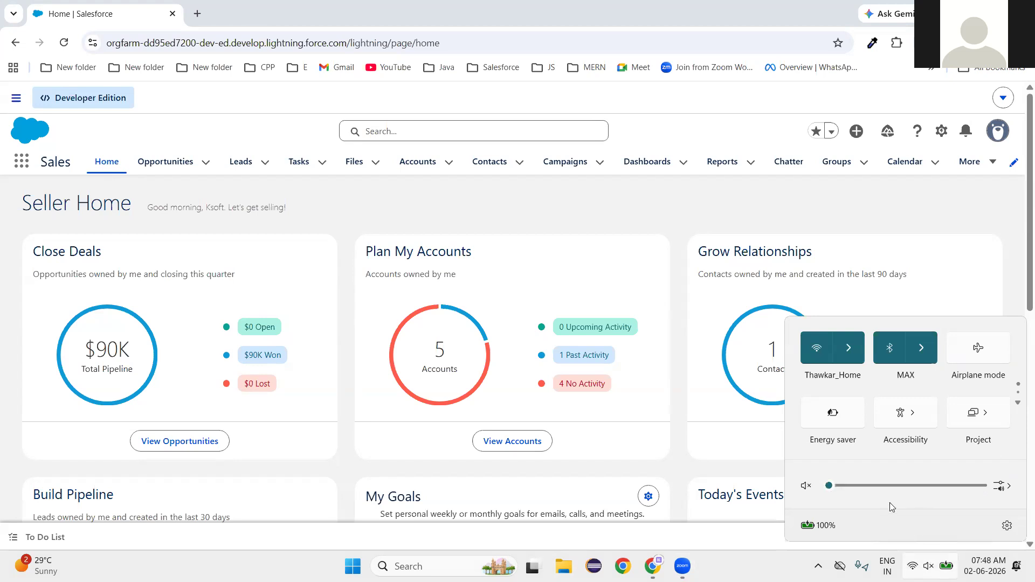
Unmute the computer's sound and raise the volume to near maximum.
left_click_drag(941, 485, 976, 485)
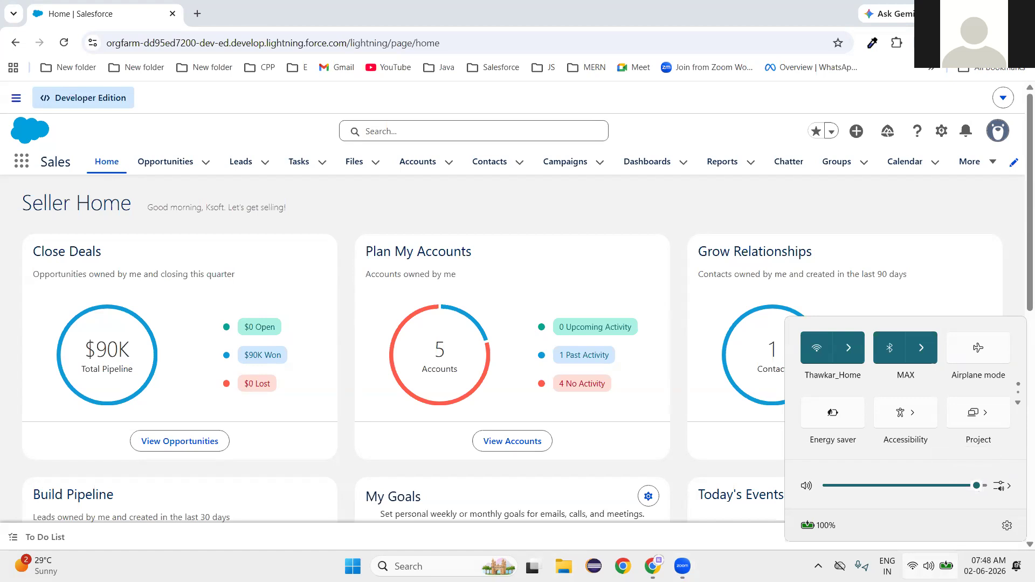
key("Escape")
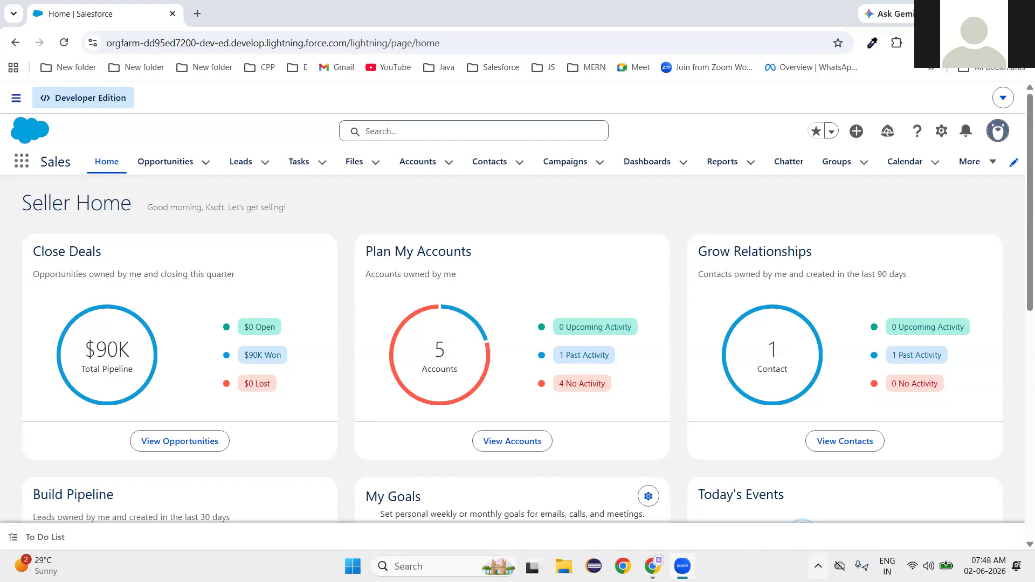
Launch AirServer Universal from Windows Search.
left_click(818, 566)
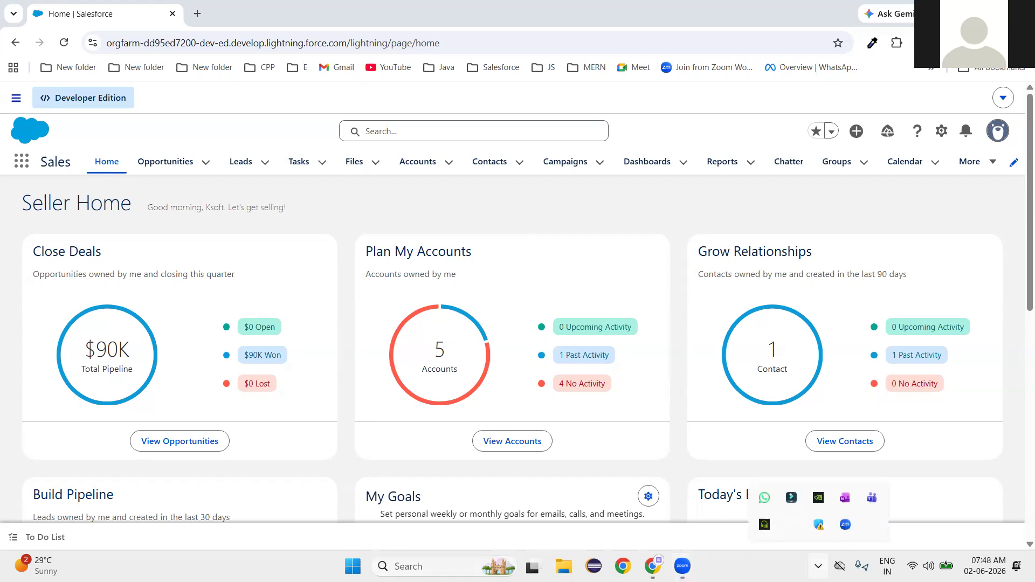
left_click(409, 566)
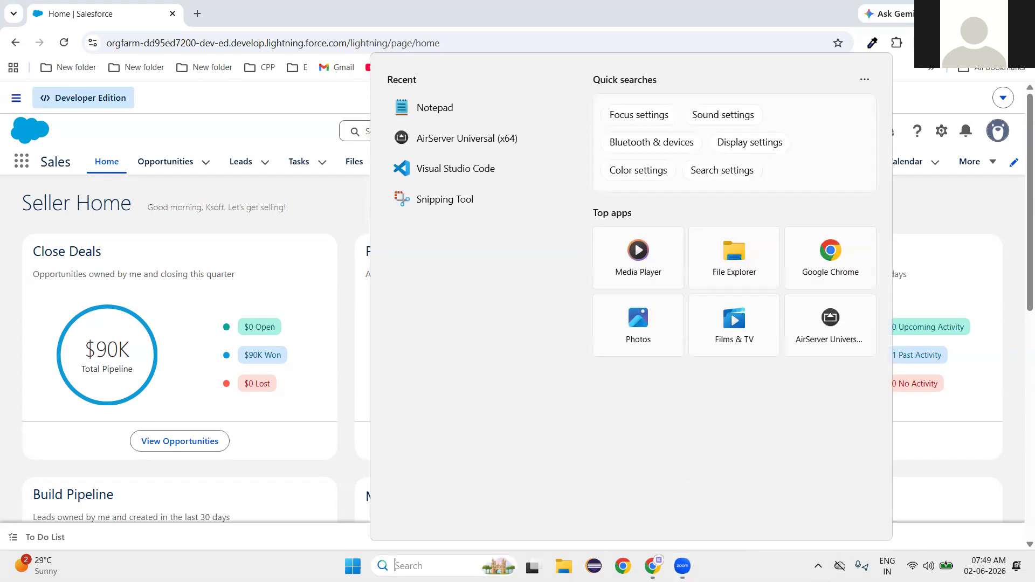
left_click(472, 140)
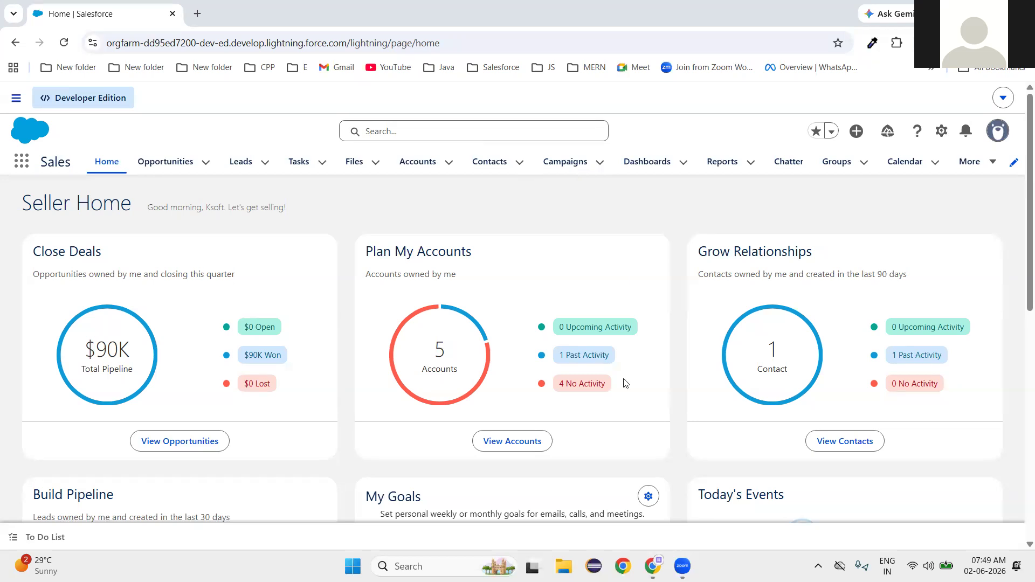
Show the QR Code for AirServer Connect from AirServer's tray icon menu.
left_click(818, 566)
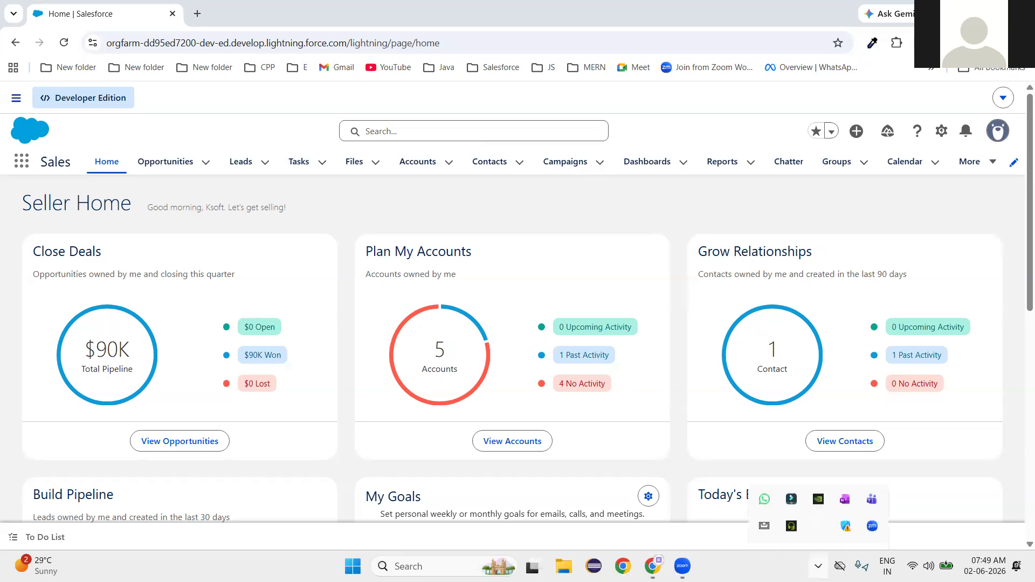
right_click(764, 526)
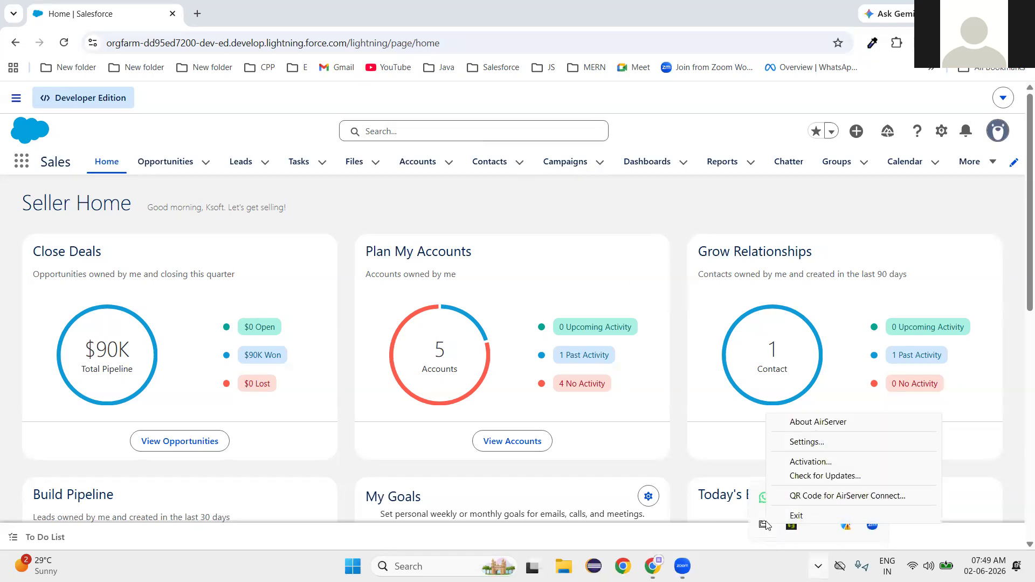
left_click(829, 496)
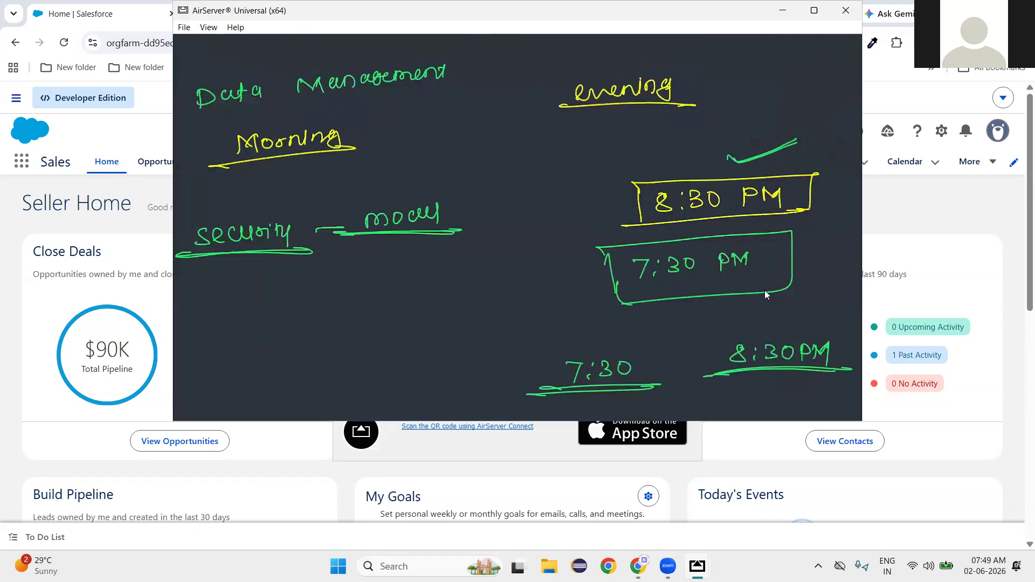
Make the whiteboard full screen and draw True/False branches below the criteria box.
double_click(497, 279)
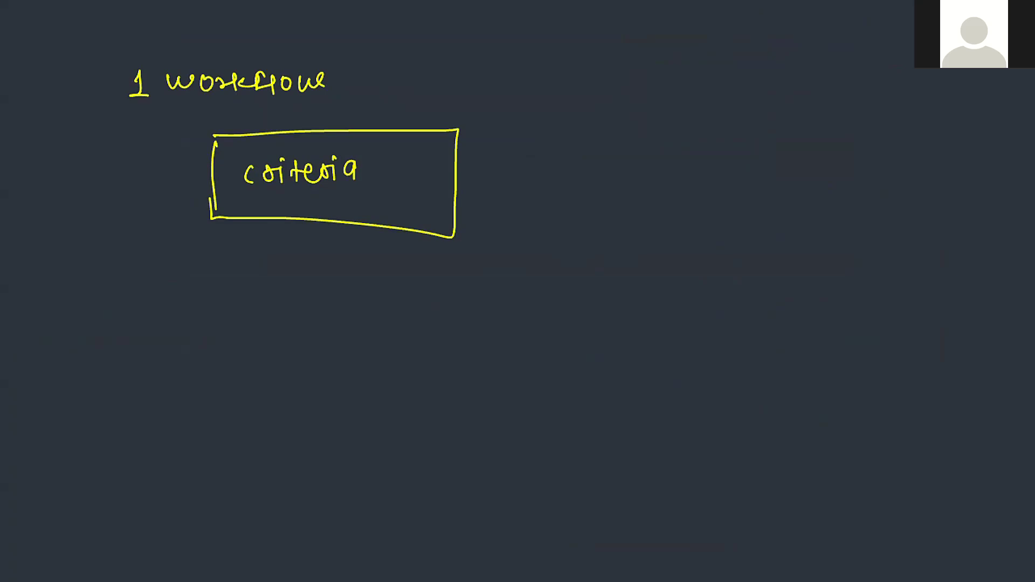
left_click_drag(332, 220, 330, 269)
mouse_move(163, 294)
left_mouse_down()
mouse_move(622, 331)
mouse_move(162, 320)
mouse_move(193, 319)
left_mouse_up()
left_click_drag(90, 348, 129, 341)
mouse_move(98, 349)
left_mouse_down()
mouse_move(104, 379)
mouse_move(145, 362)
mouse_move(165, 366)
left_mouse_up()
mouse_move(607, 348)
left_mouse_down()
mouse_move(603, 372)
mouse_move(621, 349)
left_mouse_up()
mouse_move(641, 357)
left_mouse_down()
mouse_move(631, 370)
mouse_move(659, 350)
mouse_move(663, 371)
mouse_move(711, 376)
left_mouse_up()
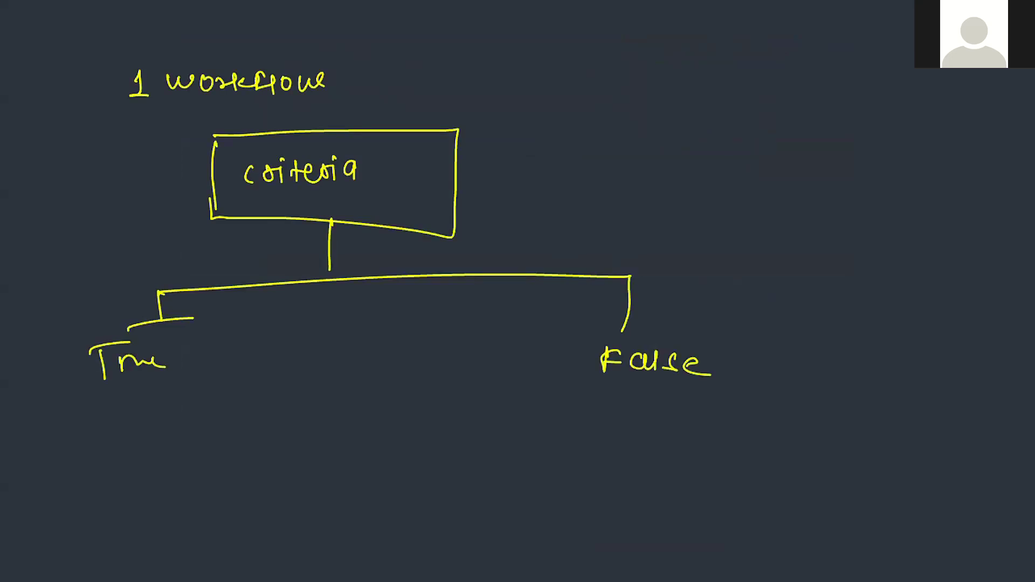
Write Action under True, a note under False, and a Mandatory arrow from the criteria box.
mouse_move(66, 449)
left_mouse_down()
mouse_move(127, 446)
mouse_move(139, 426)
mouse_move(167, 432)
left_mouse_up()
mouse_move(642, 401)
left_mouse_down()
mouse_move(623, 419)
mouse_move(688, 410)
mouse_move(706, 428)
left_mouse_up()
left_click_drag(612, 429, 730, 432)
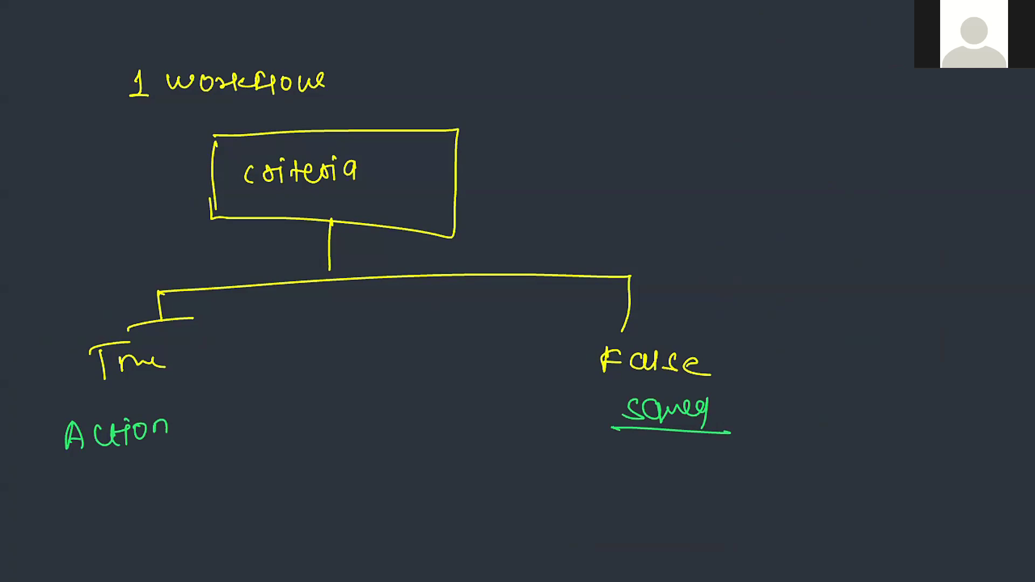
mouse_move(489, 152)
left_mouse_down()
mouse_move(571, 141)
mouse_move(561, 152)
mouse_move(601, 118)
mouse_move(620, 115)
mouse_move(639, 134)
mouse_move(759, 99)
mouse_move(765, 132)
left_mouse_up()
left_click_drag(591, 151, 577, 155)
mouse_move(577, 155)
left_mouse_down()
mouse_move(806, 141)
mouse_move(584, 159)
left_mouse_up()
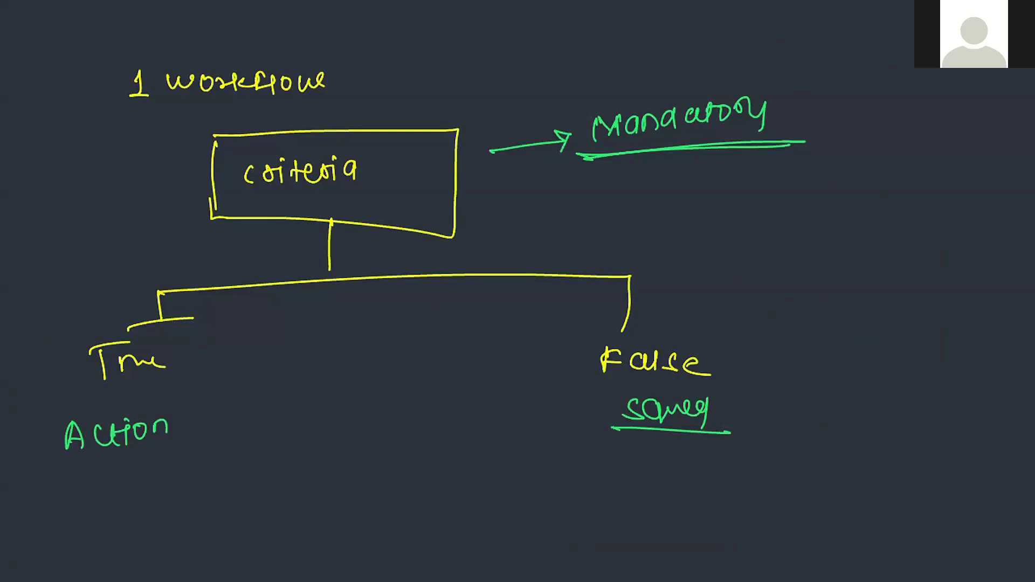
scroll(518, 292, "down", 10)
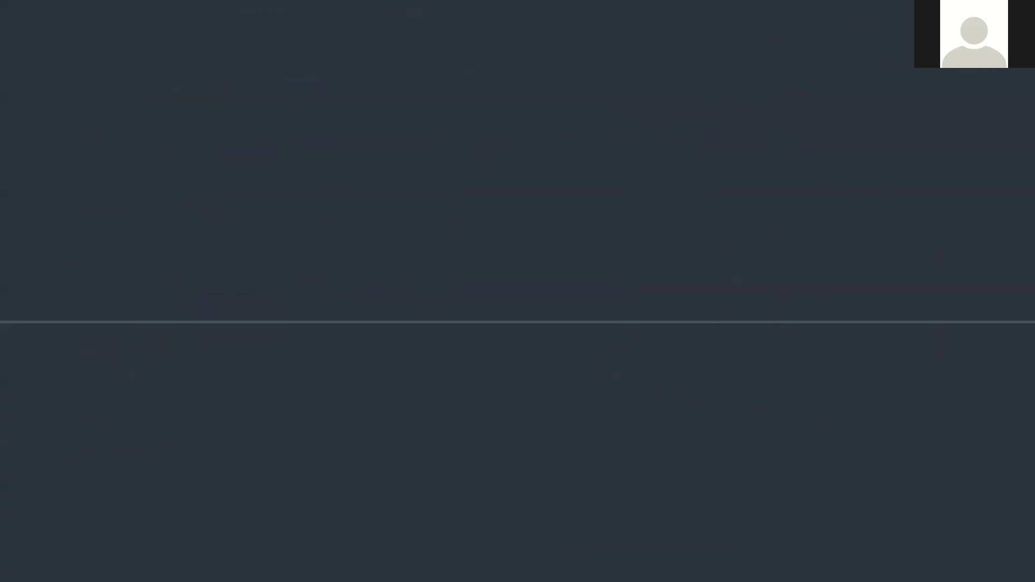
Write an underlined heading and 'Multiple criteria' at the top of the whiteboard.
left_click_drag(185, 53, 191, 63)
mouse_move(214, 47)
left_mouse_down()
mouse_move(216, 70)
mouse_move(235, 73)
left_mouse_up()
left_click_drag(165, 81, 235, 79)
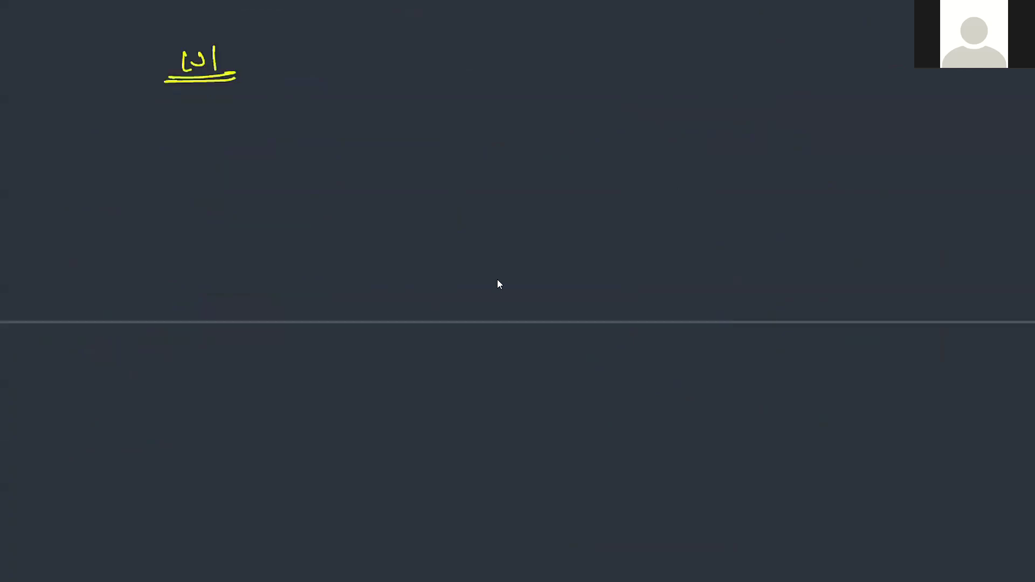
mouse_move(164, 124)
left_mouse_down()
mouse_move(173, 107)
mouse_move(186, 124)
mouse_move(247, 107)
mouse_move(259, 124)
mouse_move(261, 115)
left_mouse_up()
left_click(244, 101)
mouse_move(272, 101)
left_mouse_down()
mouse_move(279, 115)
mouse_move(335, 115)
left_mouse_up()
left_click_drag(340, 104, 342, 112)
mouse_move(352, 100)
left_mouse_down()
mouse_move(353, 115)
mouse_move(365, 111)
left_mouse_up()
left_click_drag(359, 105, 386, 109)
mouse_move(387, 99)
left_mouse_down()
mouse_move(394, 110)
mouse_move(400, 90)
left_mouse_up()
left_click_drag(415, 95, 423, 112)
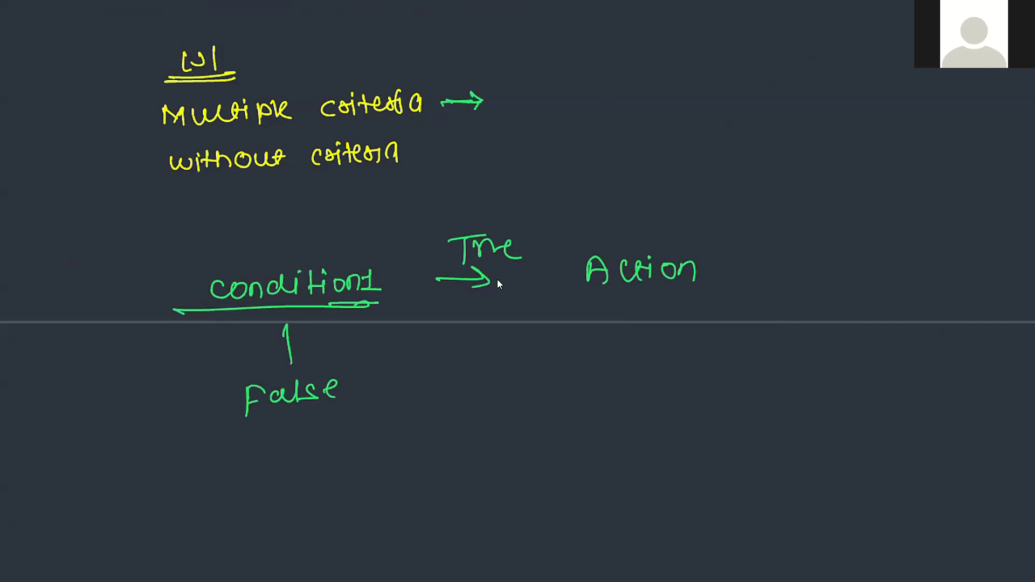
Write condition 2 below False with True leading to Action, and underline both Actions.
scroll(499, 284, "down", 1)
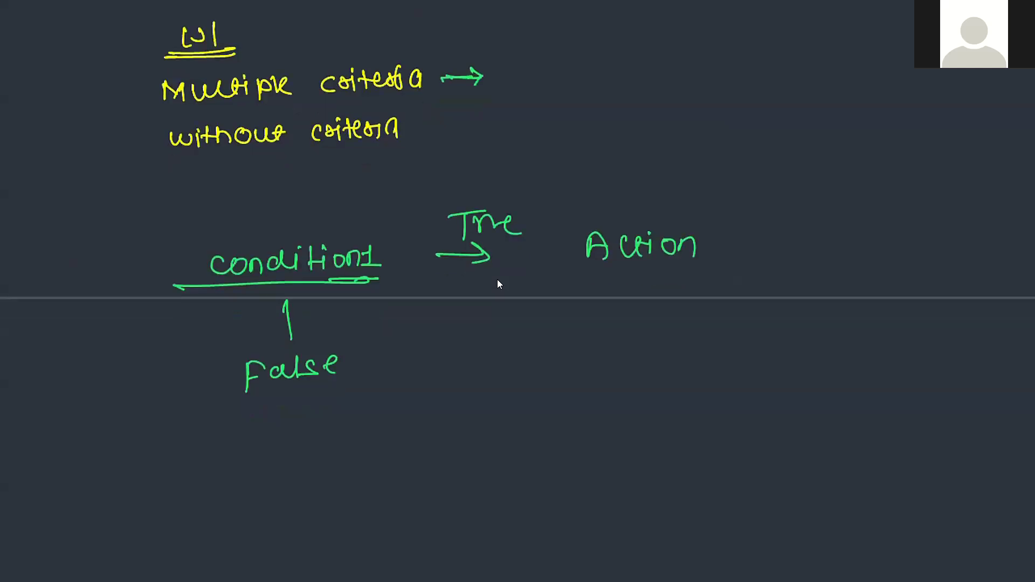
mouse_move(223, 444)
left_mouse_down()
mouse_move(214, 445)
mouse_move(223, 462)
left_mouse_up()
mouse_move(237, 443)
left_mouse_down()
mouse_move(267, 451)
mouse_move(290, 430)
mouse_move(308, 448)
mouse_move(431, 441)
left_mouse_up()
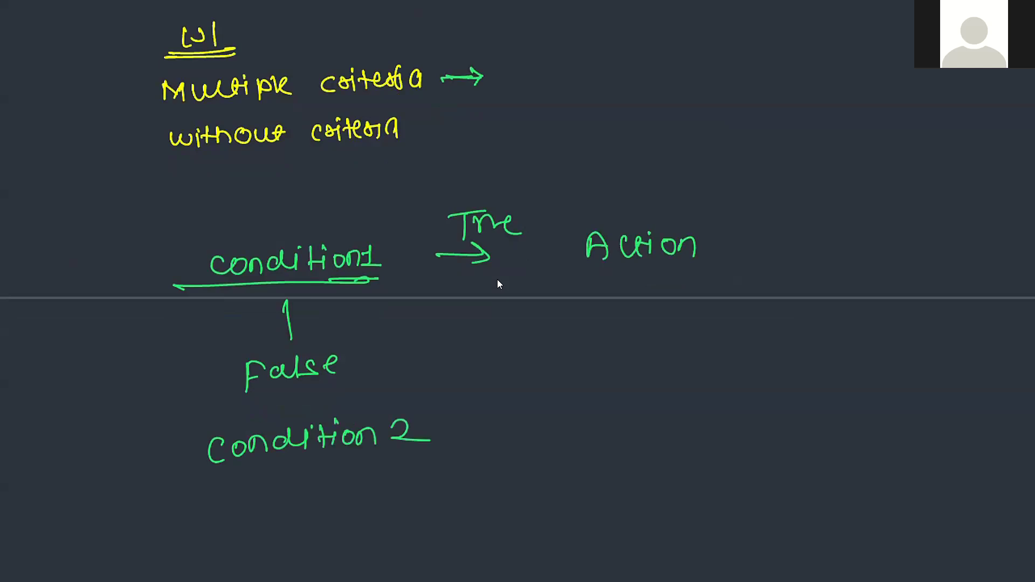
left_click_drag(468, 410, 503, 406)
mouse_move(481, 408)
left_mouse_down()
mouse_move(482, 439)
mouse_move(514, 424)
mouse_move(532, 431)
left_mouse_up()
left_click_drag(607, 428, 622, 418)
mouse_move(649, 407)
left_mouse_down()
mouse_move(644, 429)
mouse_move(663, 427)
left_mouse_up()
mouse_move(663, 413)
left_mouse_down()
mouse_move(676, 413)
mouse_move(672, 425)
left_mouse_up()
left_click_drag(691, 413, 697, 426)
mouse_move(700, 427)
left_mouse_down()
mouse_move(709, 414)
mouse_move(716, 427)
left_mouse_up()
left_click_drag(562, 270, 727, 269)
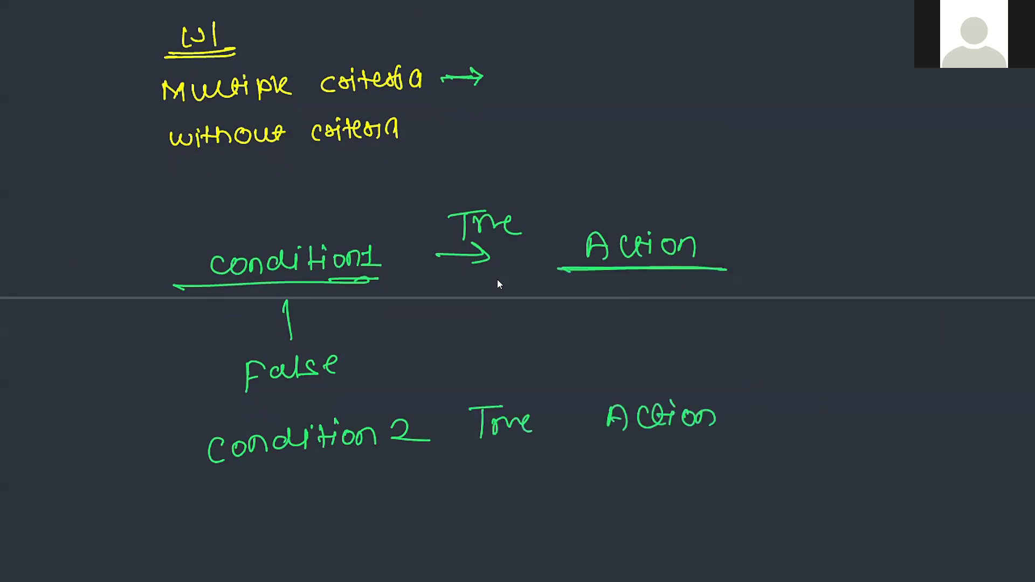
left_click_drag(592, 445, 729, 439)
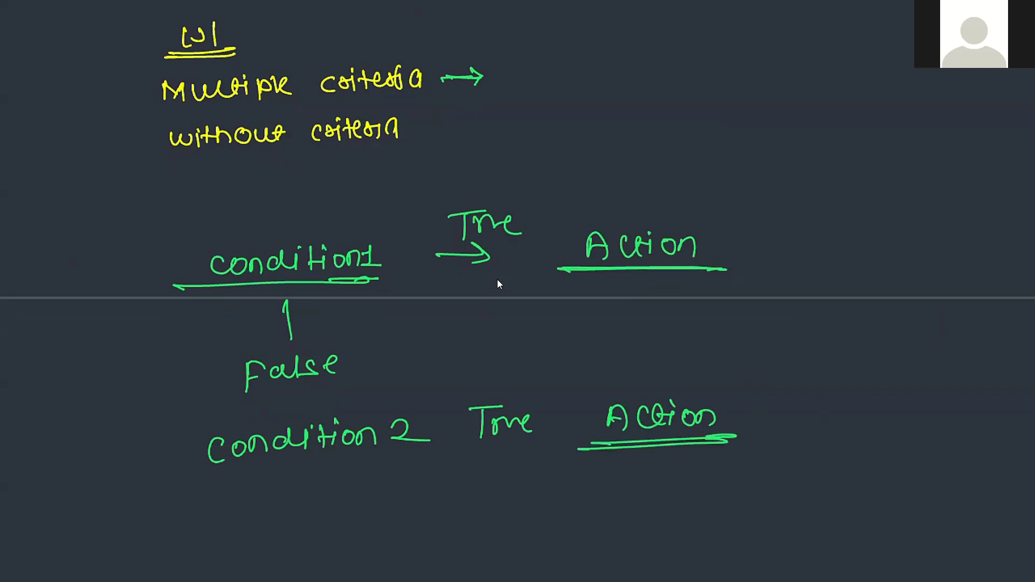
Underline condition1 and condition 2 in yellow, arc each to its Action, and extend the dotted line.
left_click_drag(188, 288, 386, 280)
left_click_drag(385, 280, 183, 291)
left_click_drag(354, 288, 377, 284)
mouse_move(298, 229)
left_mouse_down()
mouse_move(448, 155)
mouse_move(637, 214)
left_mouse_up()
left_click_drag(188, 470, 437, 457)
mouse_move(430, 459)
left_mouse_down()
mouse_move(226, 476)
mouse_move(421, 460)
left_mouse_up()
mouse_move(347, 478)
left_mouse_down()
mouse_move(425, 521)
mouse_move(647, 472)
left_mouse_up()
scroll(497, 279, "down", 2)
left_click_drag(284, 443, 283, 448)
left_click_drag(286, 490, 286, 499)
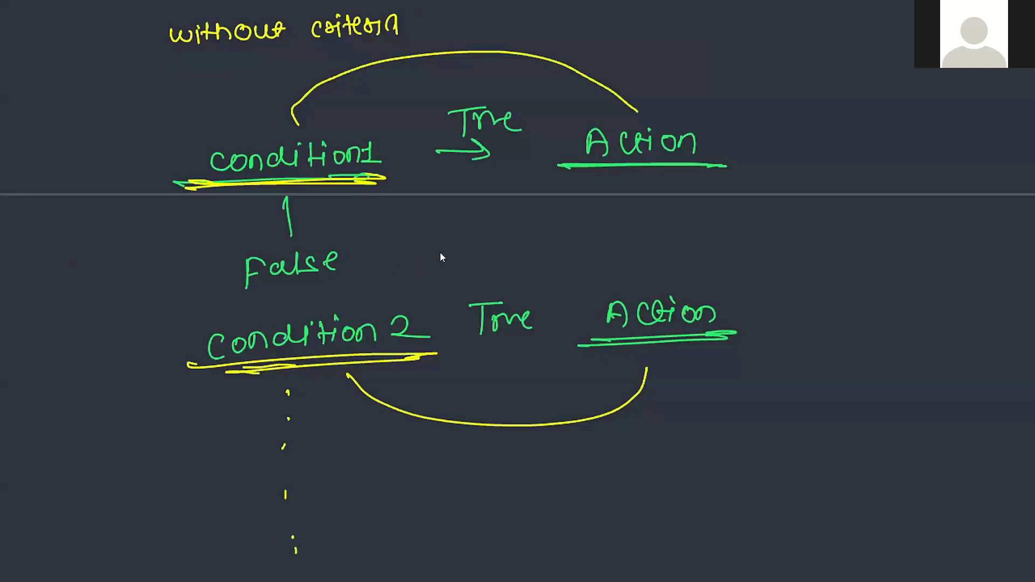
Exit AirServer full screen and close the AirServer Connect QR code window.
double_click(605, 360)
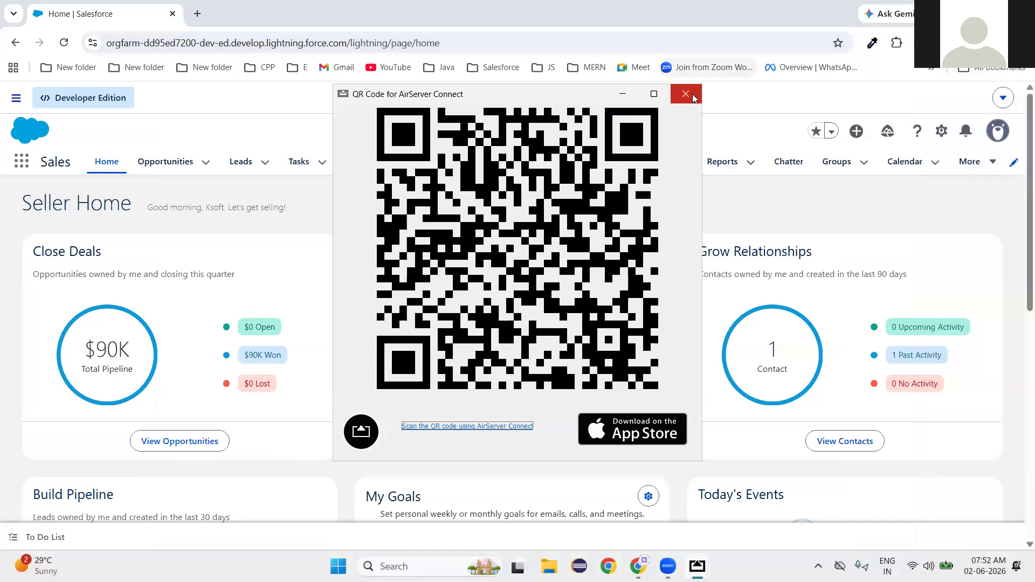
left_click(686, 95)
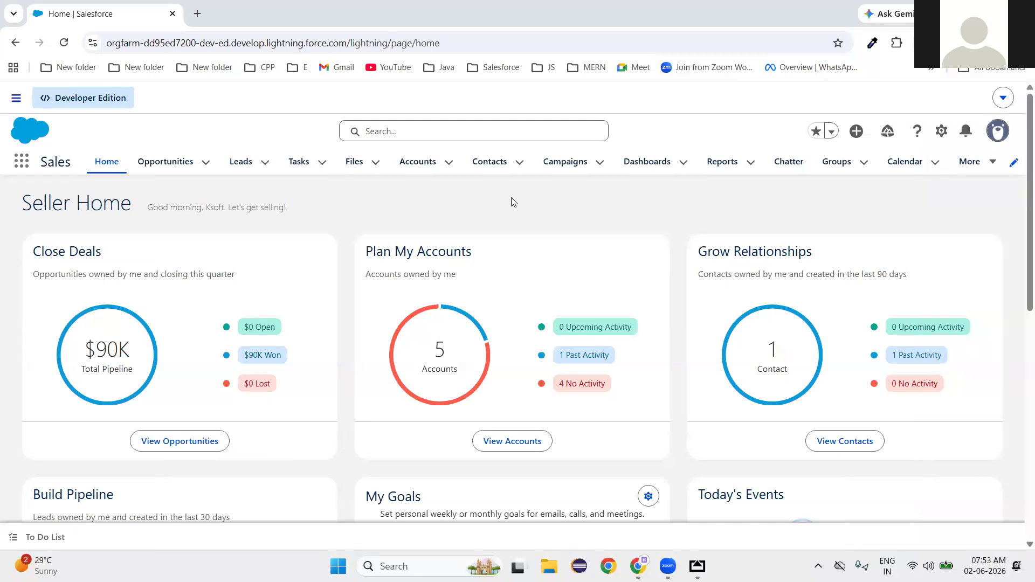
Open Setup, find Process Builder via Quick Find 'process buil', and dismiss the Security Contact notice.
left_click(943, 132)
left_click(866, 197)
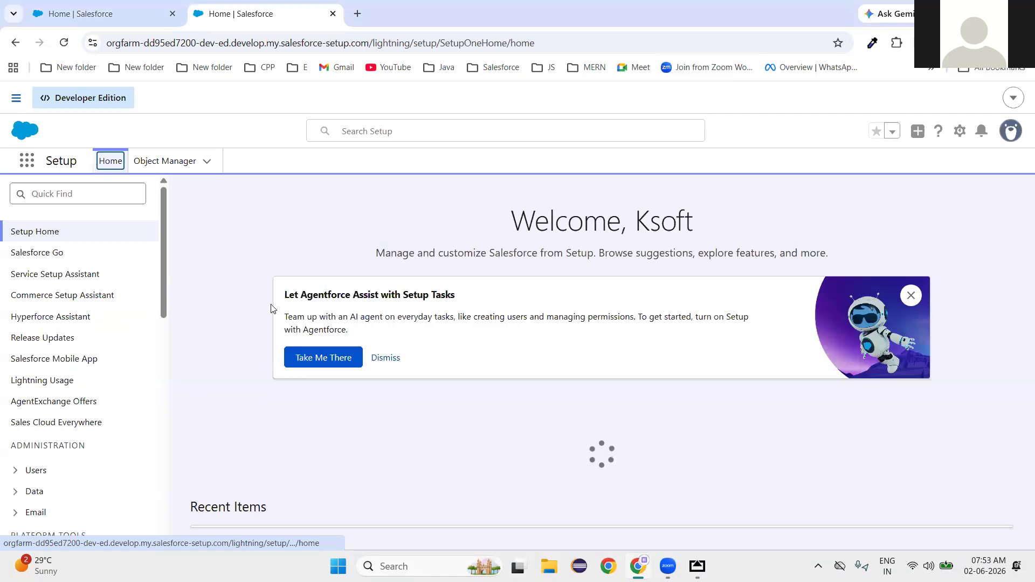
left_click(101, 193)
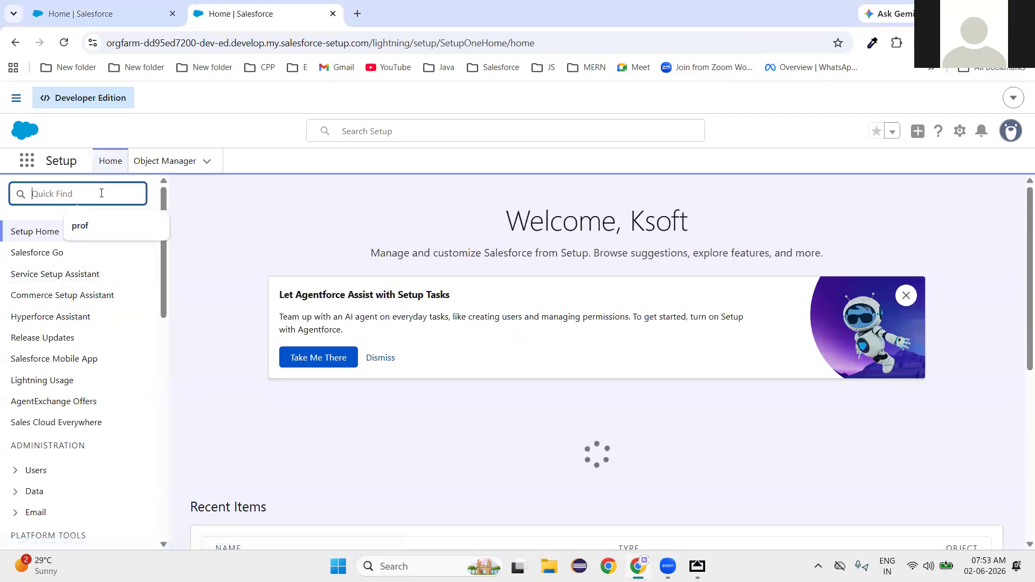
type("process b")
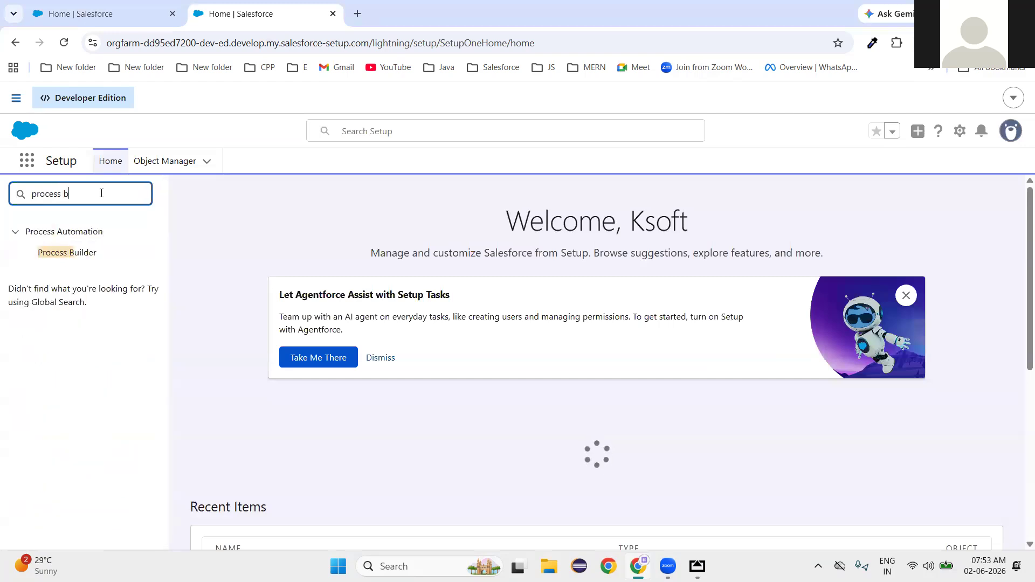
type("uil")
left_click(84, 260)
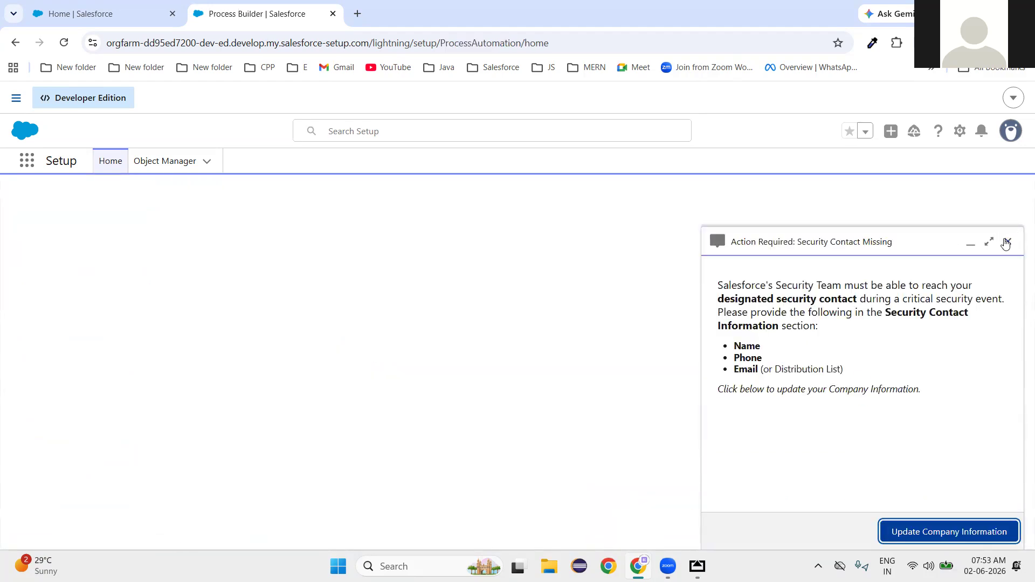
left_click(1006, 242)
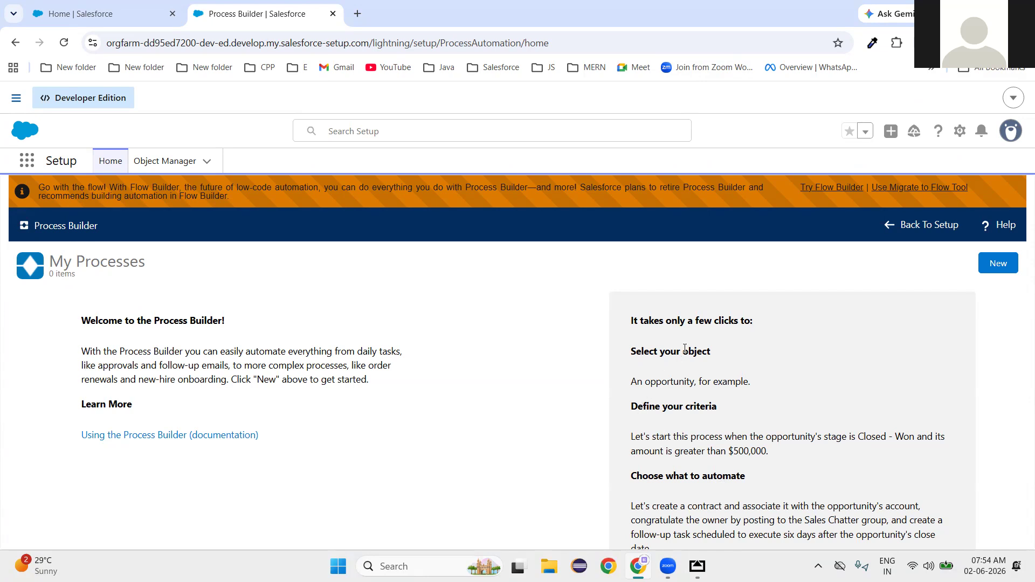
double_click(678, 381)
triple_click(711, 438)
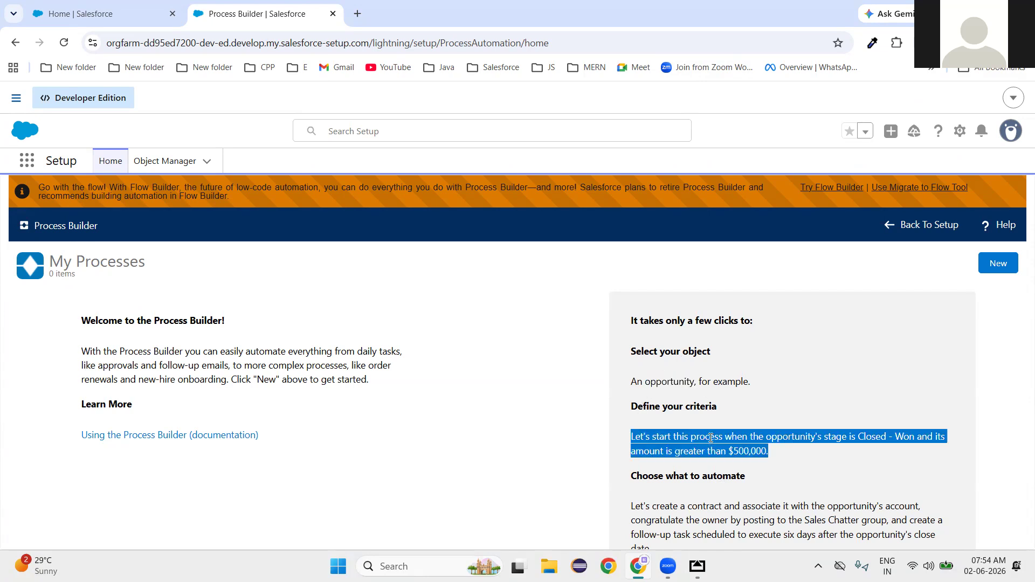
double_click(717, 526)
left_click(523, 439)
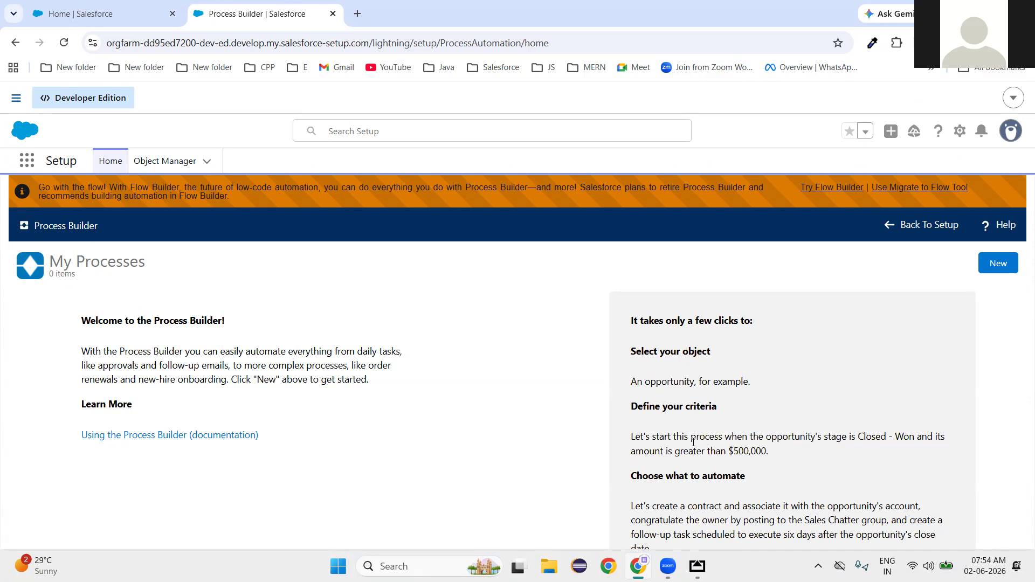
left_click(997, 264)
mouse_move(638, 566)
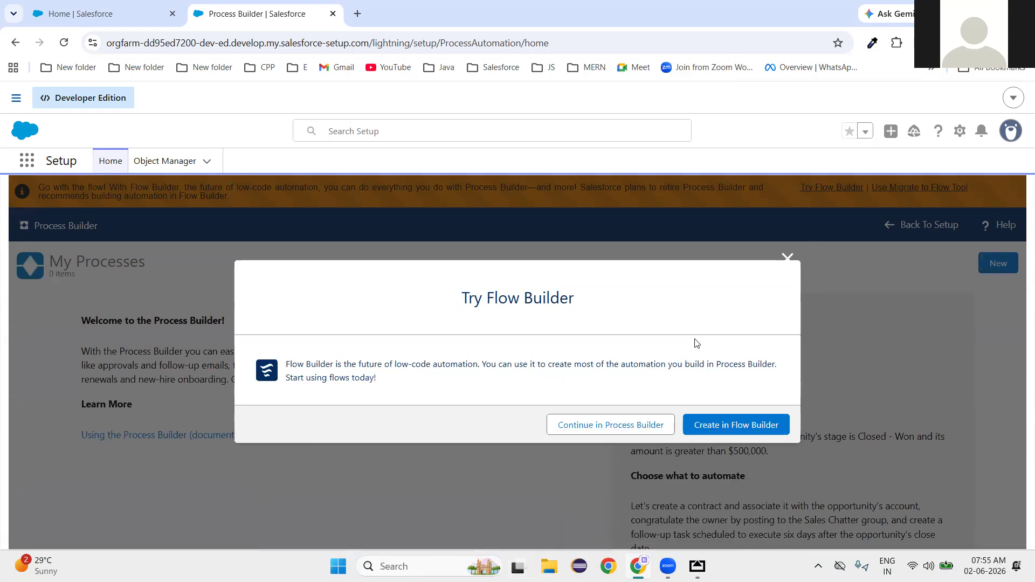
left_click(608, 429)
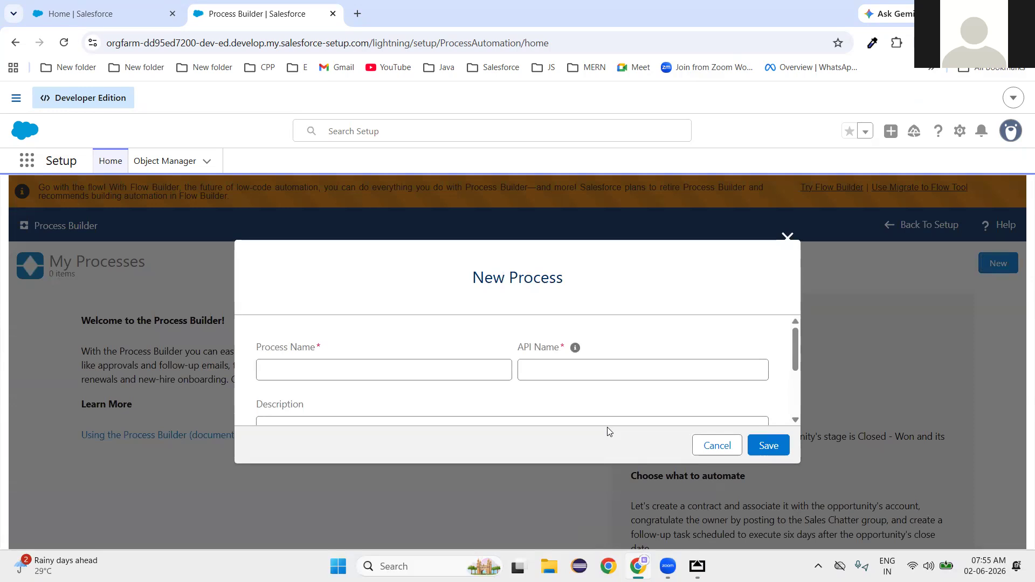
scroll(392, 344, "down", 1)
scroll(378, 351, "up", 1)
scroll(538, 376, "down", 1)
scroll(450, 400, "up", 1)
Name the new process 'Process 1' so its API name fills in as Process_1.
left_click(350, 374)
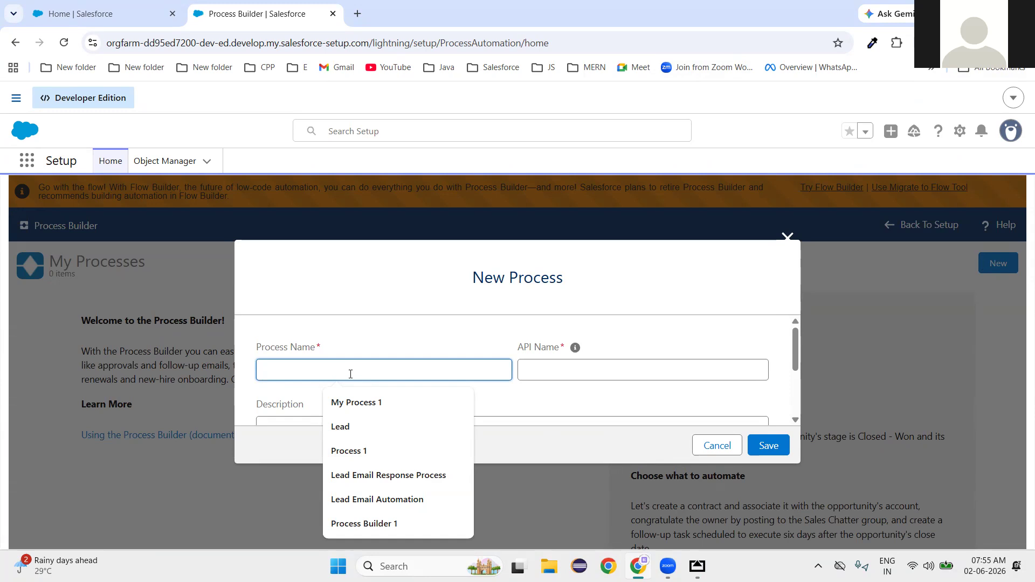
type("Pro")
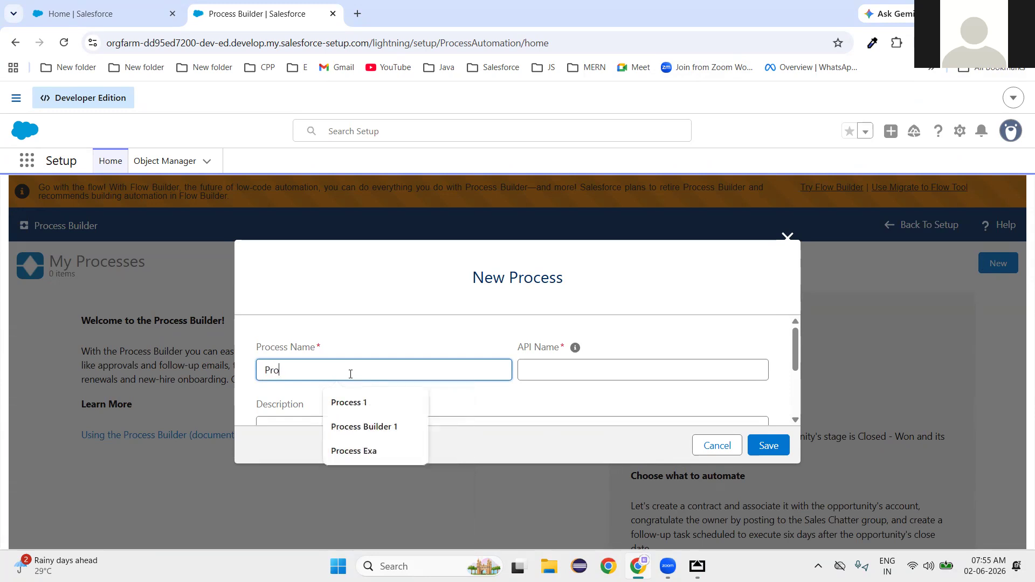
type("cess 1")
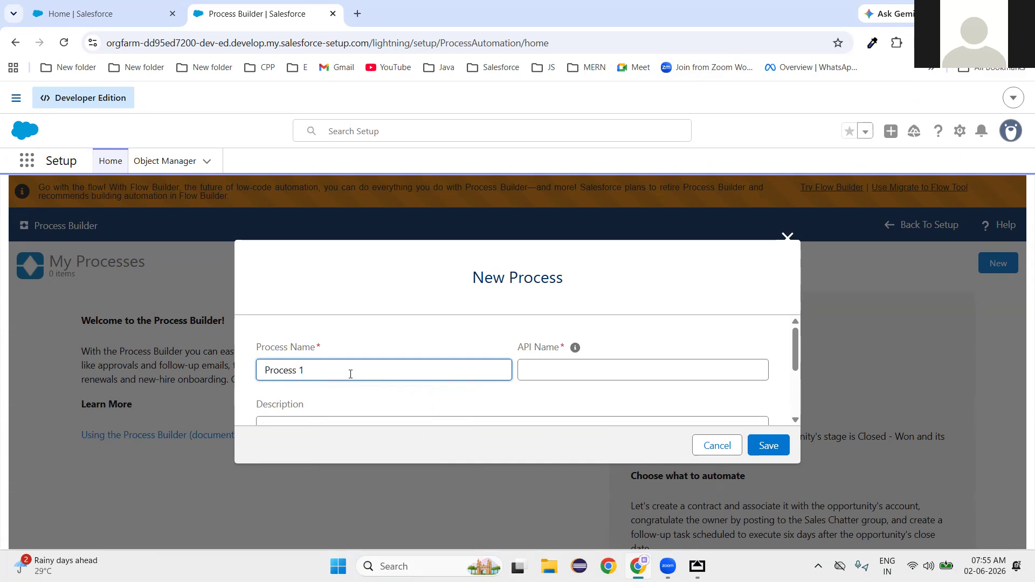
left_click(457, 309)
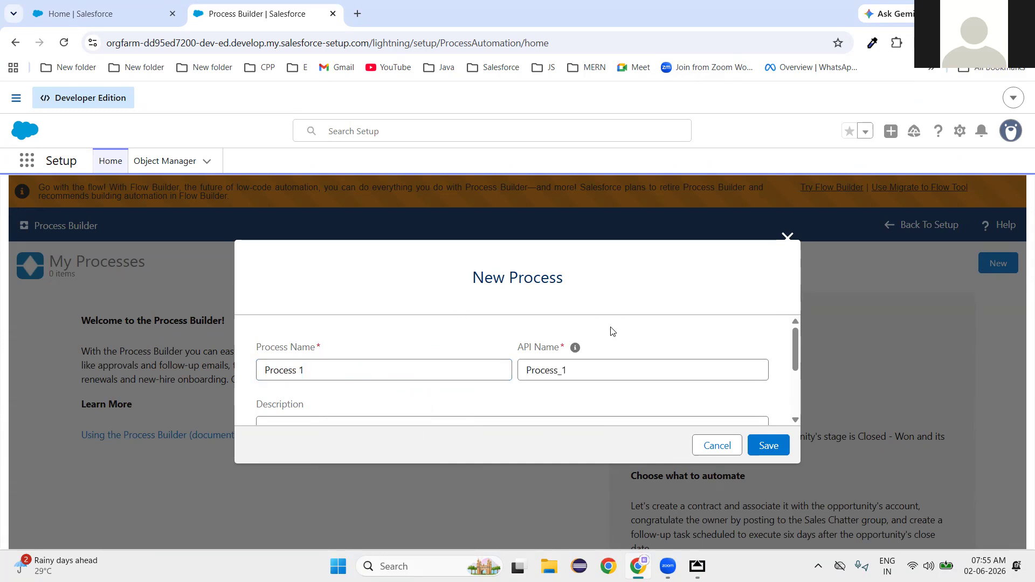
scroll(612, 330, "down", 3)
scroll(457, 346, "up", 3)
scroll(510, 330, "down", 2)
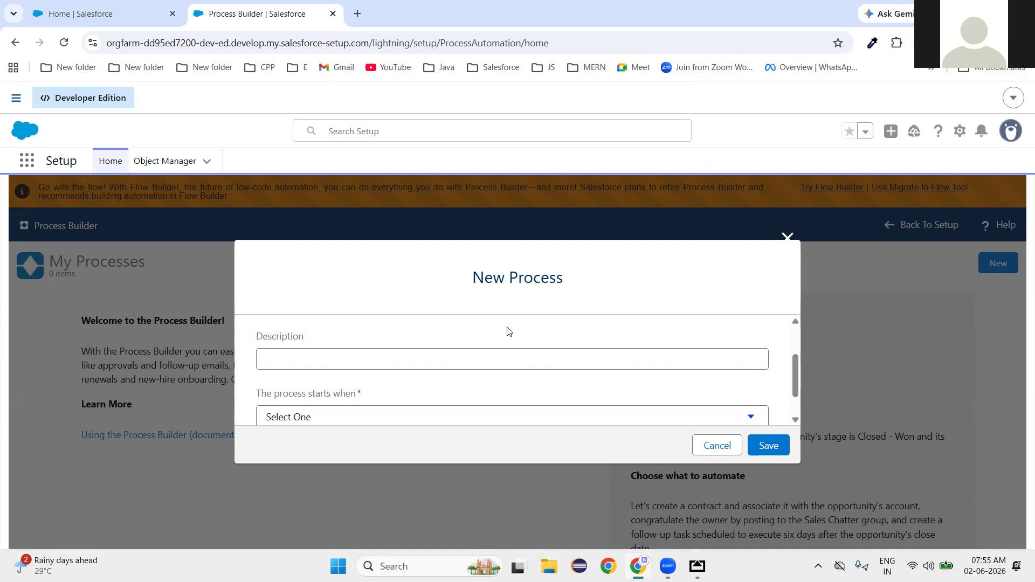
scroll(509, 331, "down", 2)
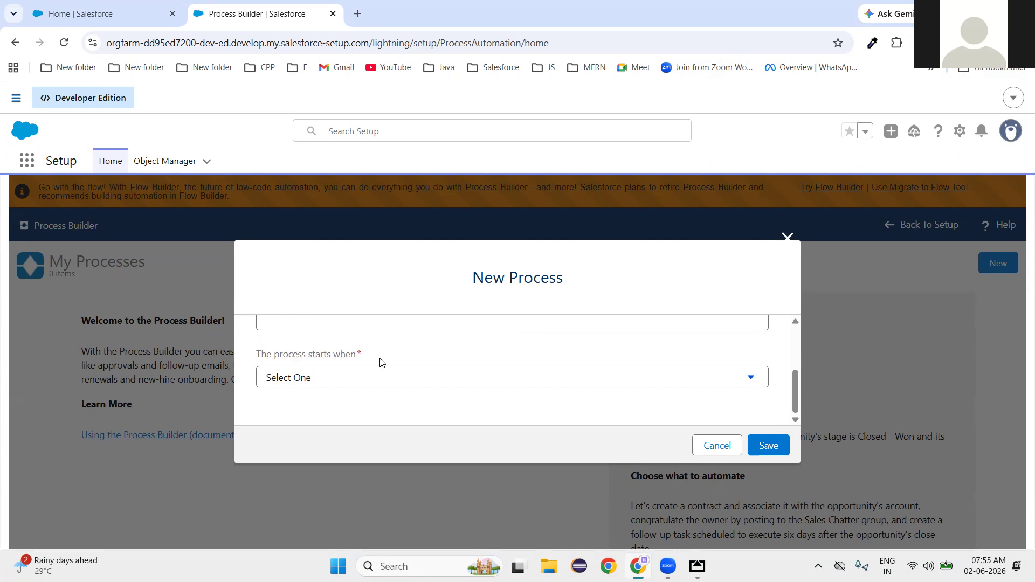
left_click(386, 378)
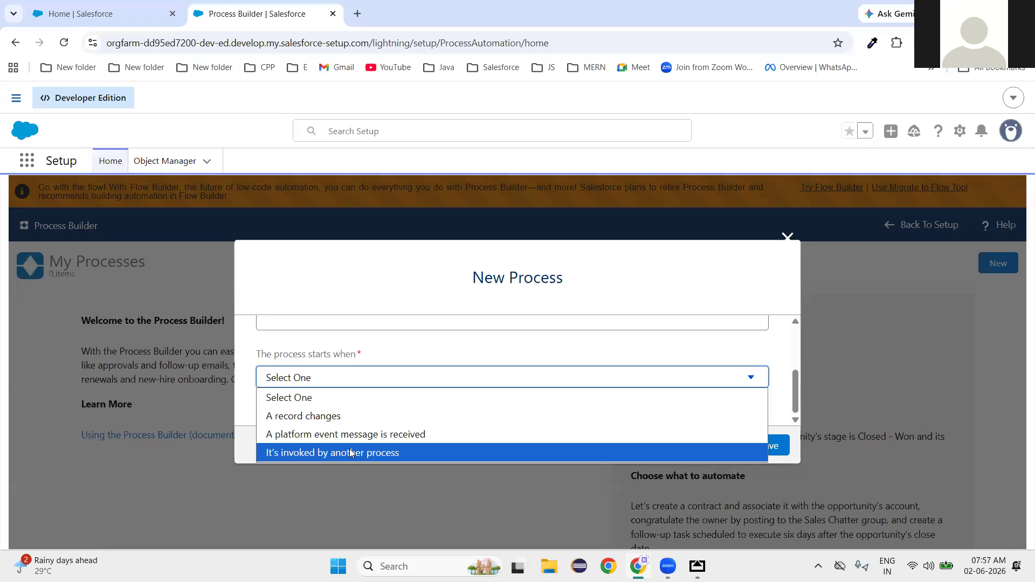
Set the process to start when 'A record changes' and save it.
left_click(338, 416)
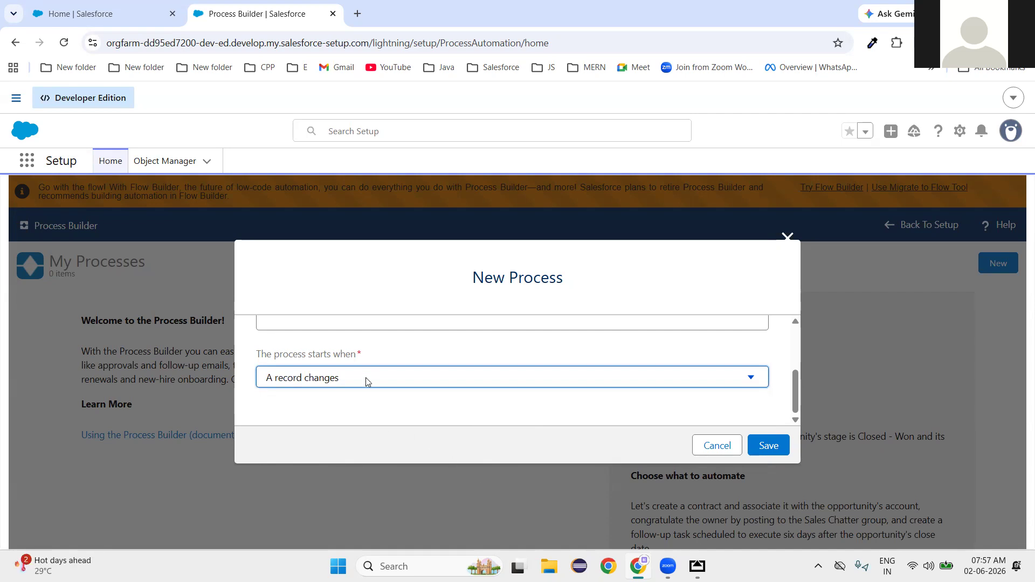
left_click(771, 446)
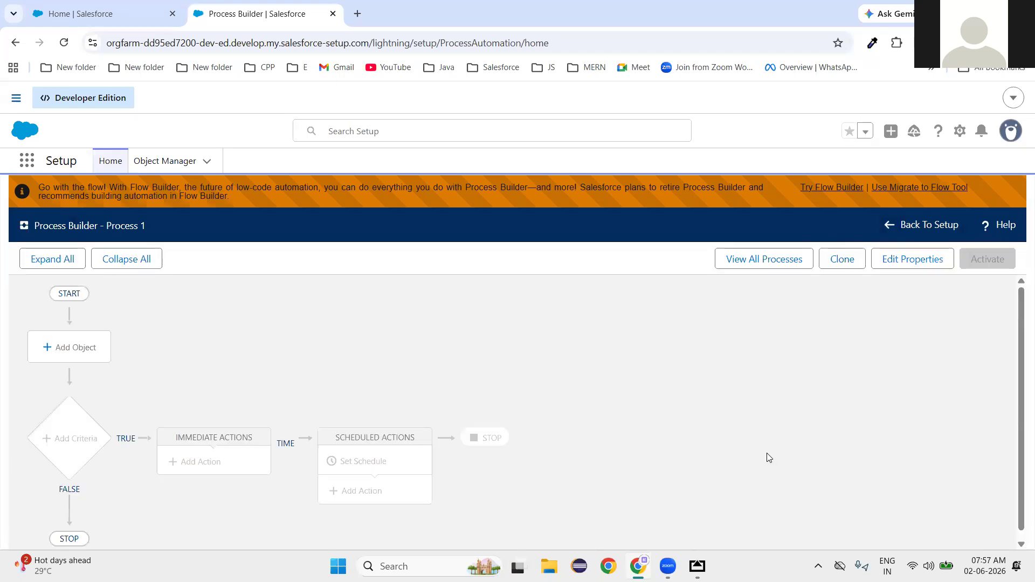
scroll(417, 353, "down", 1)
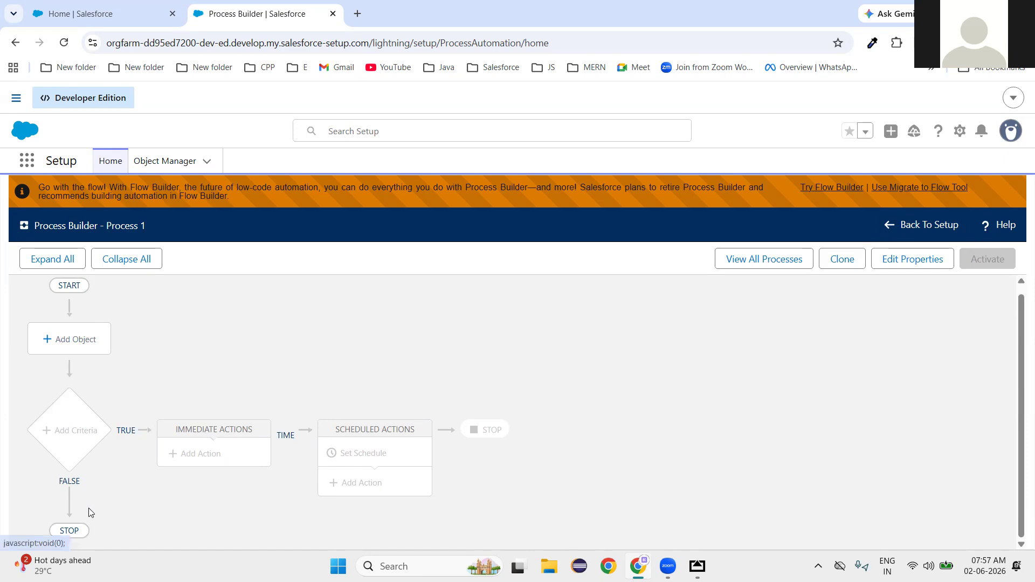
scroll(555, 471, "up", 2)
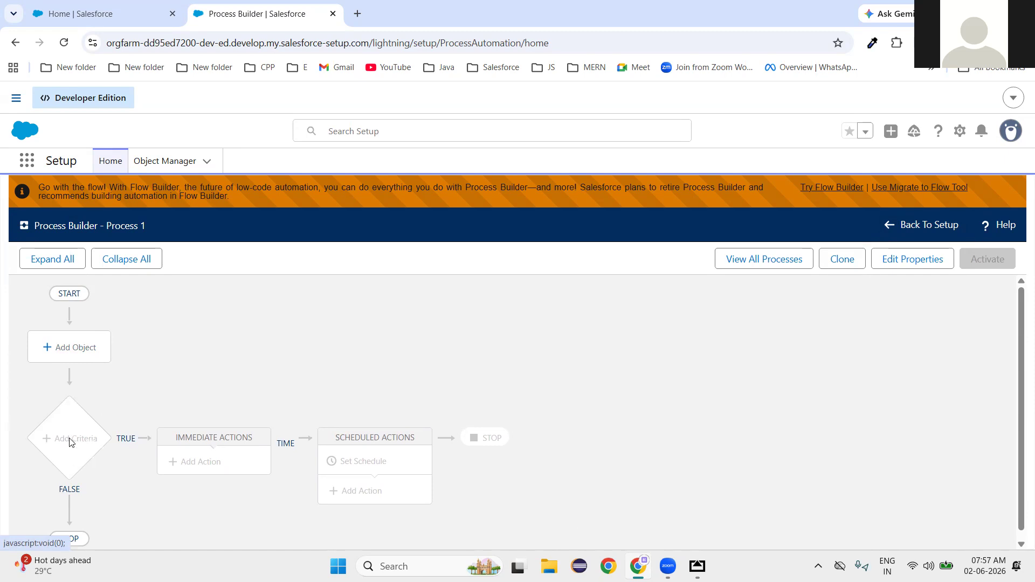
scroll(97, 431, "down", 2)
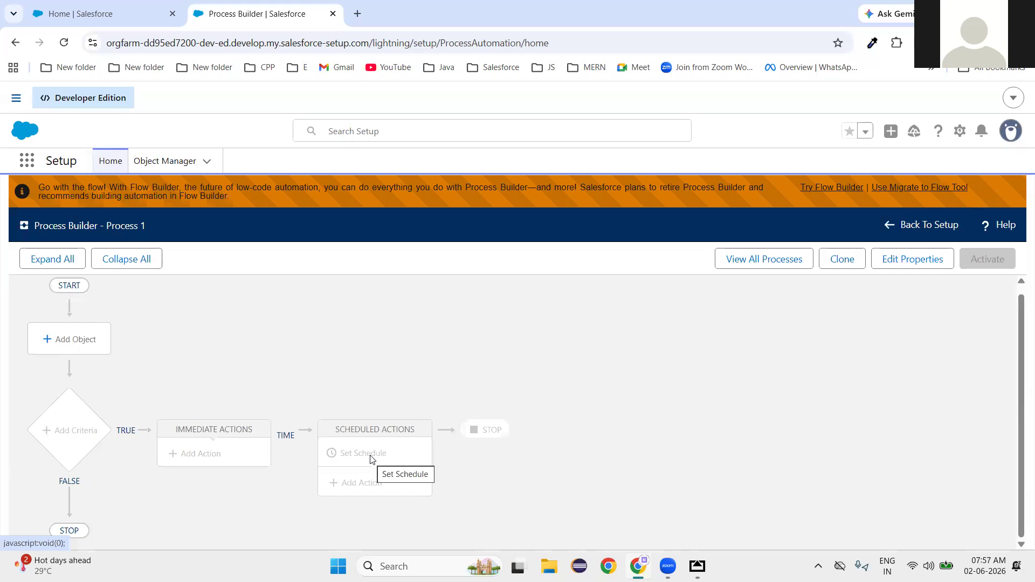
Set Lead as the process object, starting only when a record is created, and save.
left_click(69, 349)
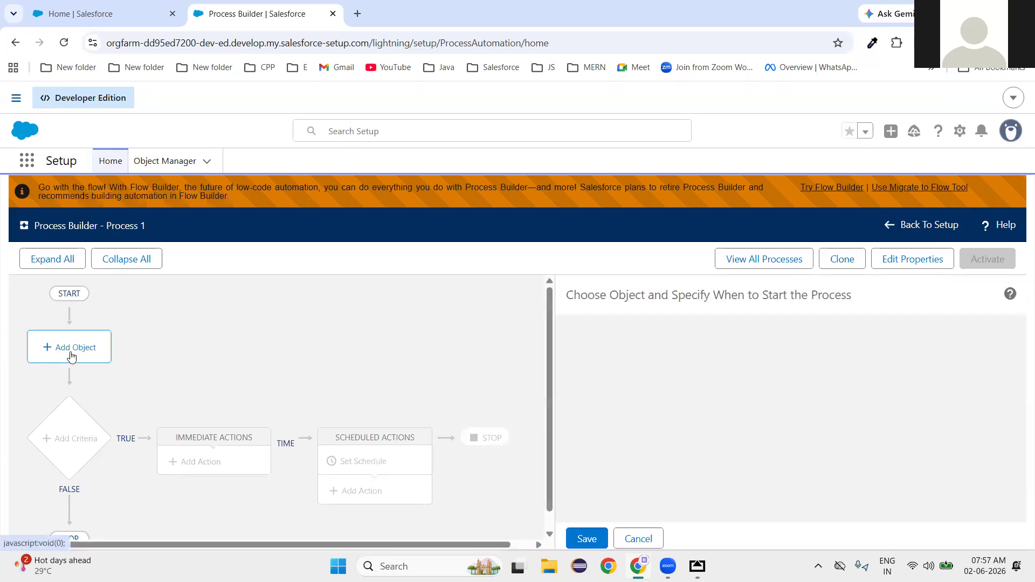
left_click(589, 358)
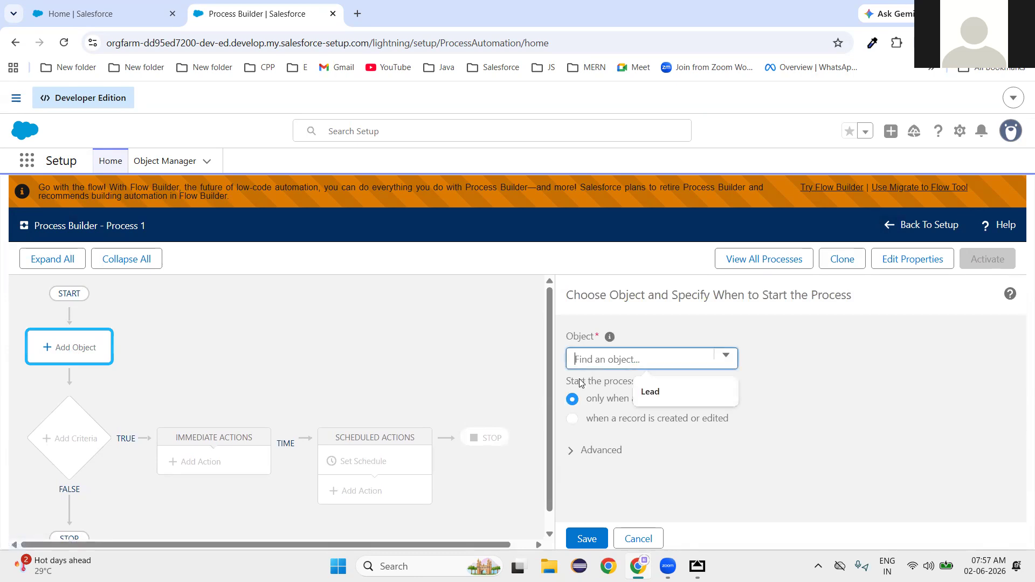
type("lead")
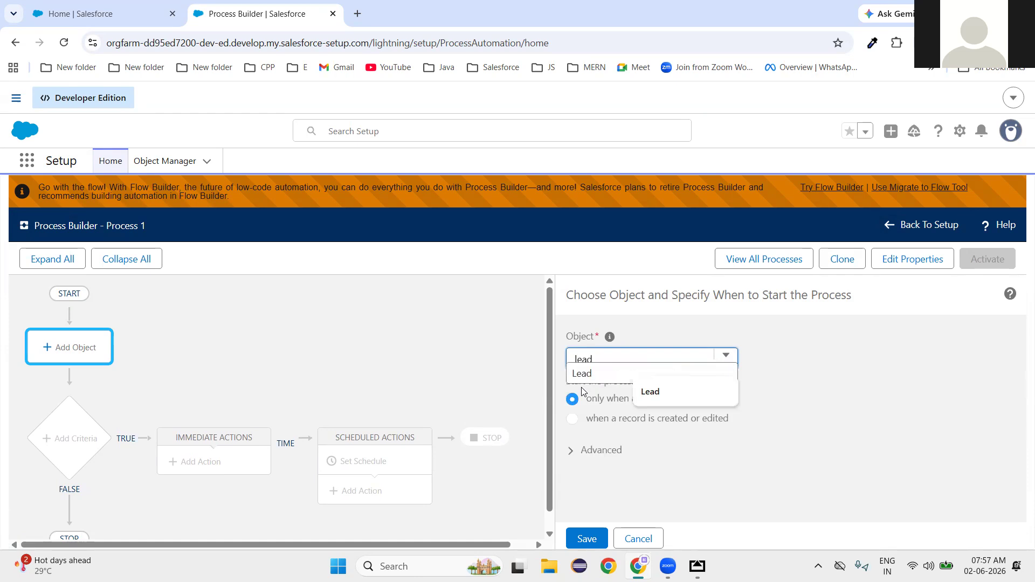
left_click(582, 373)
left_click(650, 391)
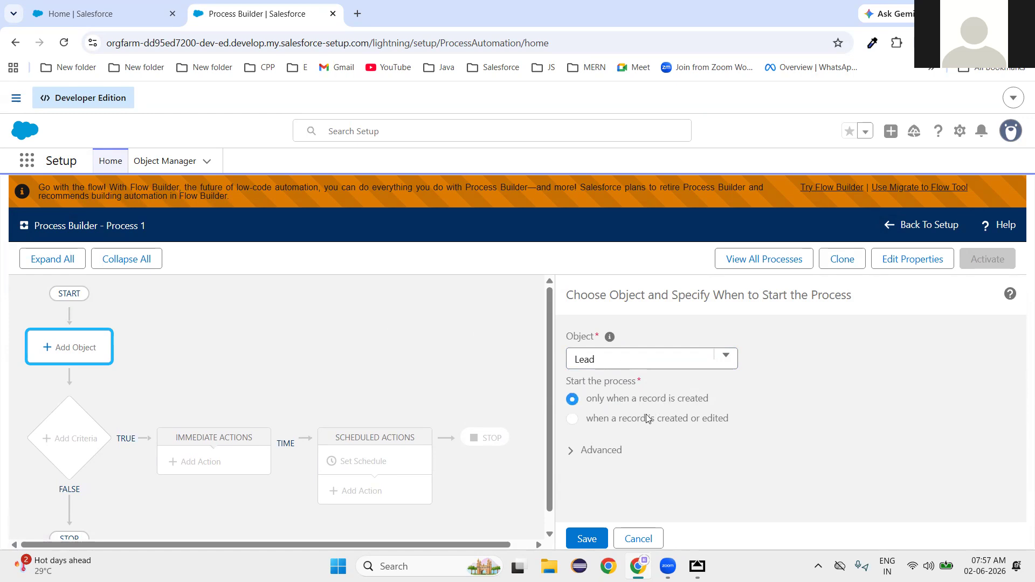
left_click(587, 538)
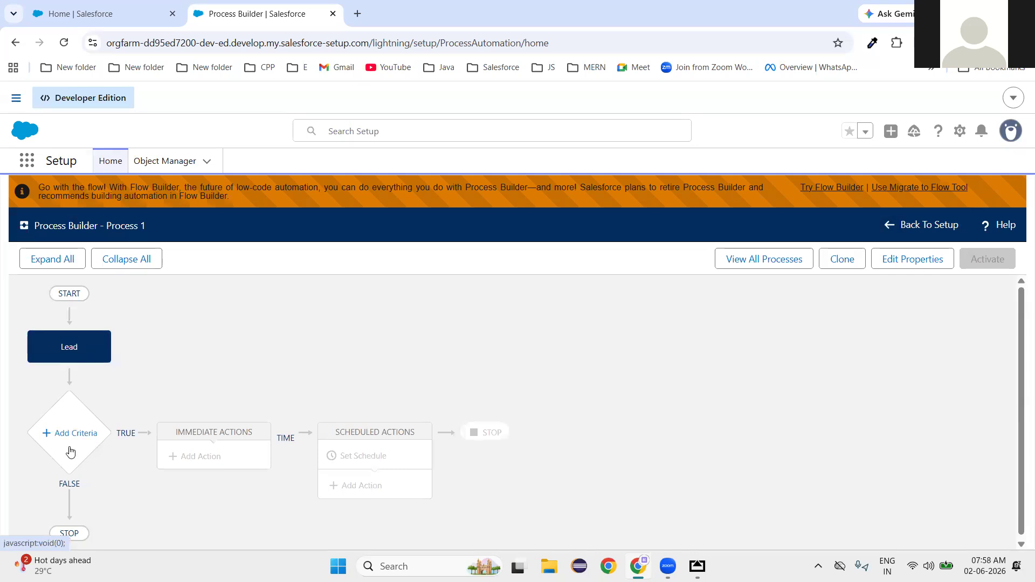
Add a criteria node and set its actions to run when 'Conditions are met'.
left_click(78, 433)
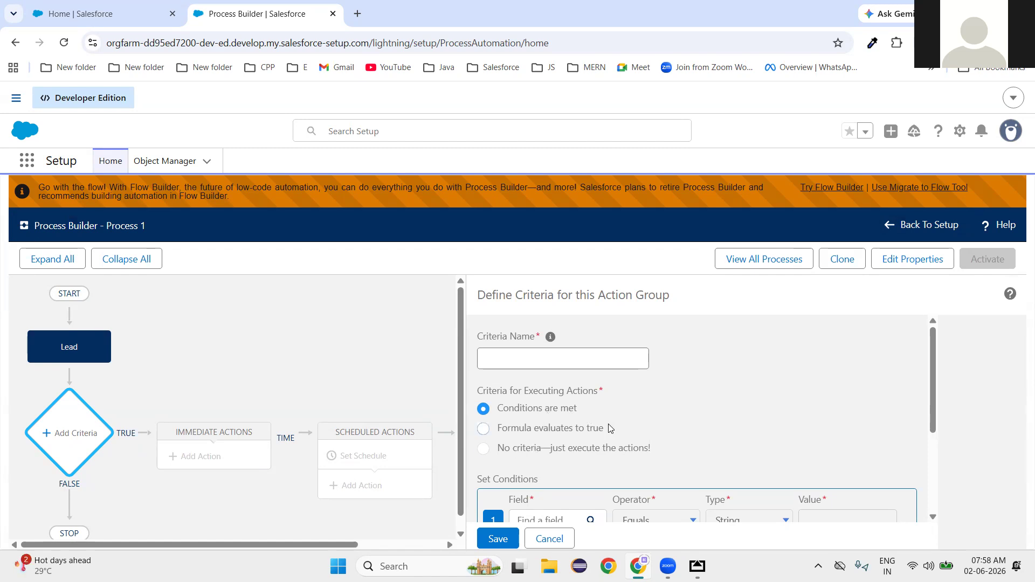
scroll(615, 440, "down", 2)
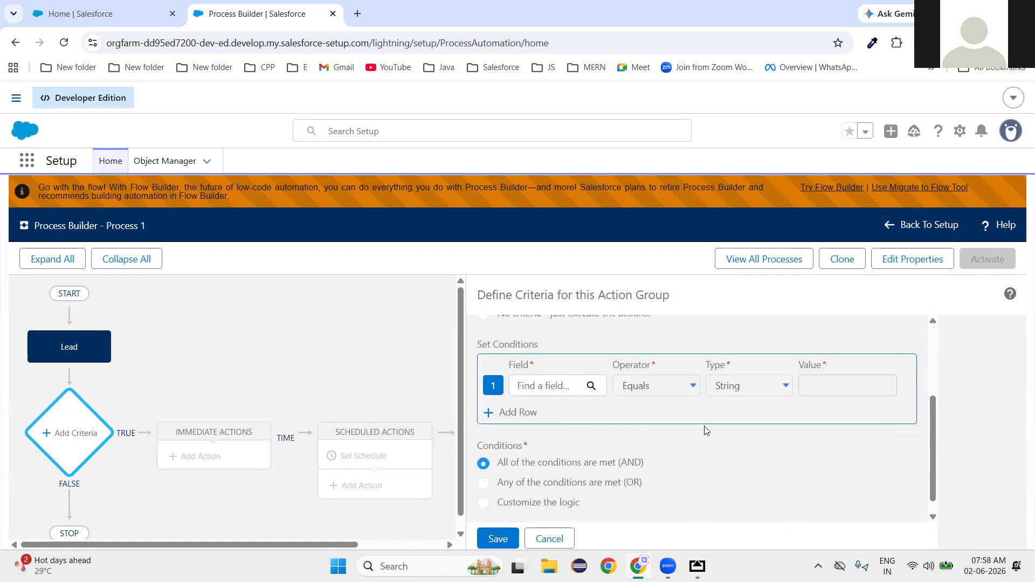
scroll(701, 429, "up", 2)
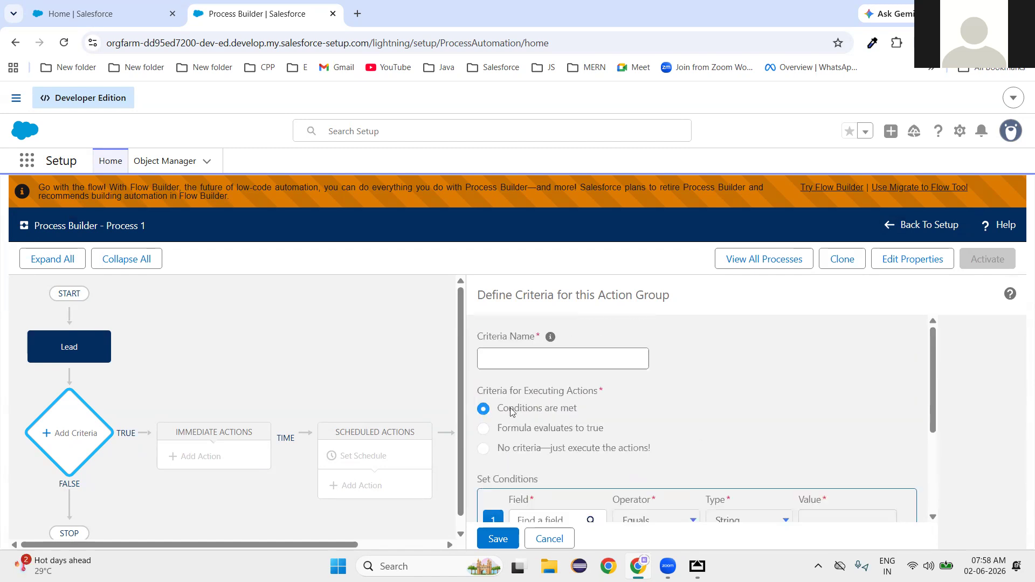
left_click(485, 431)
scroll(563, 461, "down", 1)
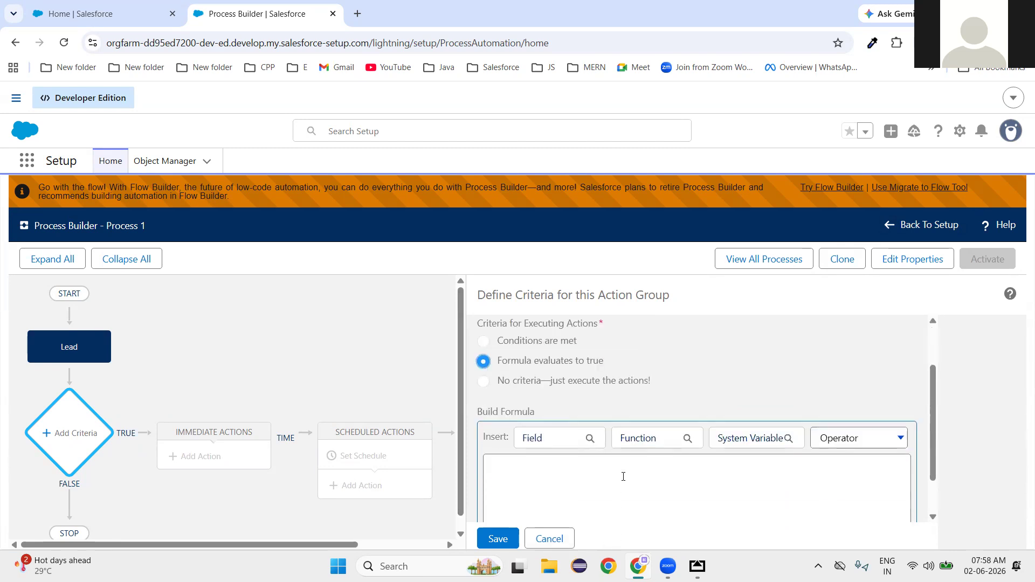
scroll(624, 473, "down", 1)
scroll(585, 463, "up", 2)
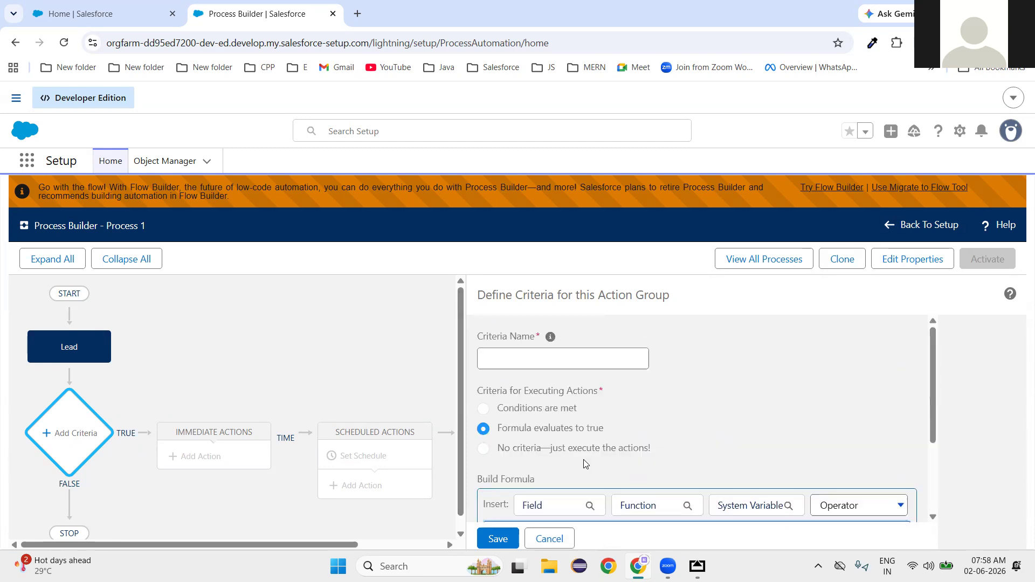
left_click(484, 447)
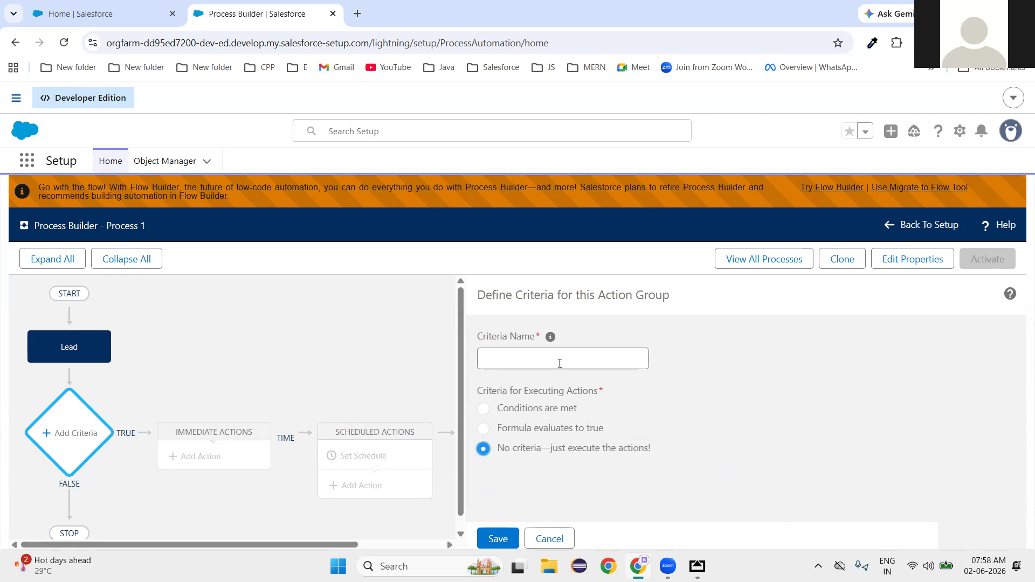
left_click(483, 409)
scroll(539, 409, "down", 3)
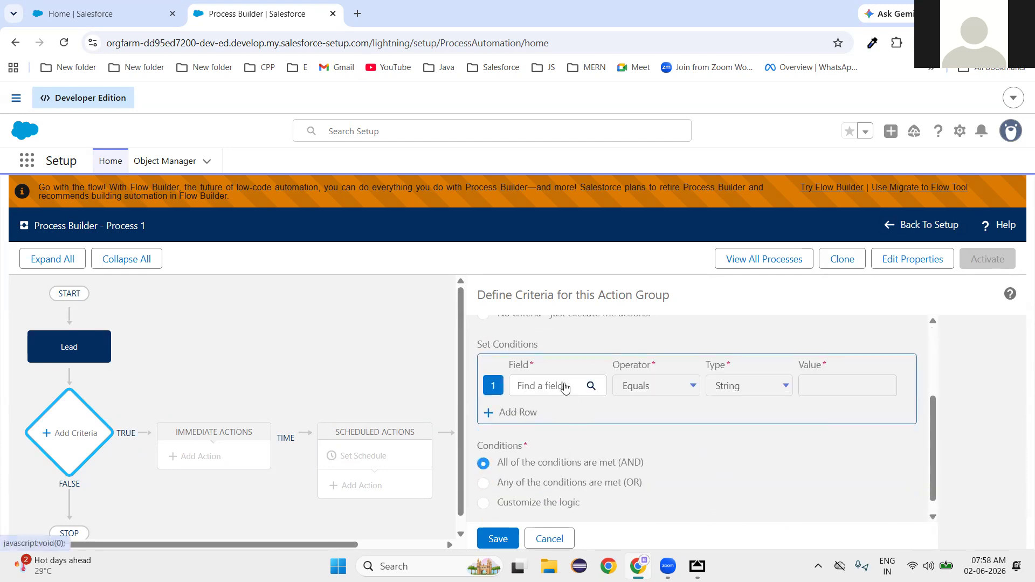
Pick Lead Source from the Lead field list as the first condition's field.
left_click(559, 396)
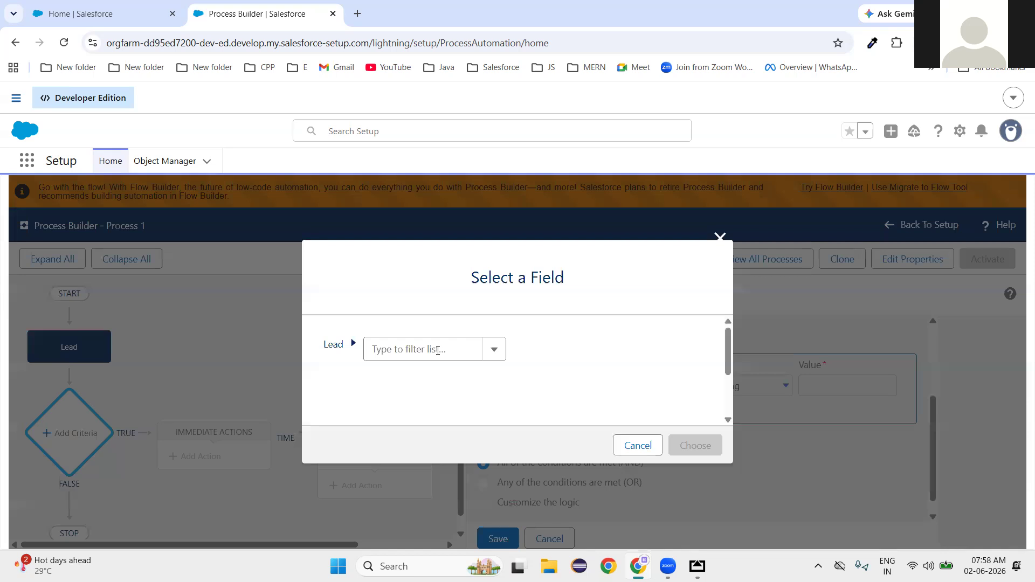
left_click(490, 360)
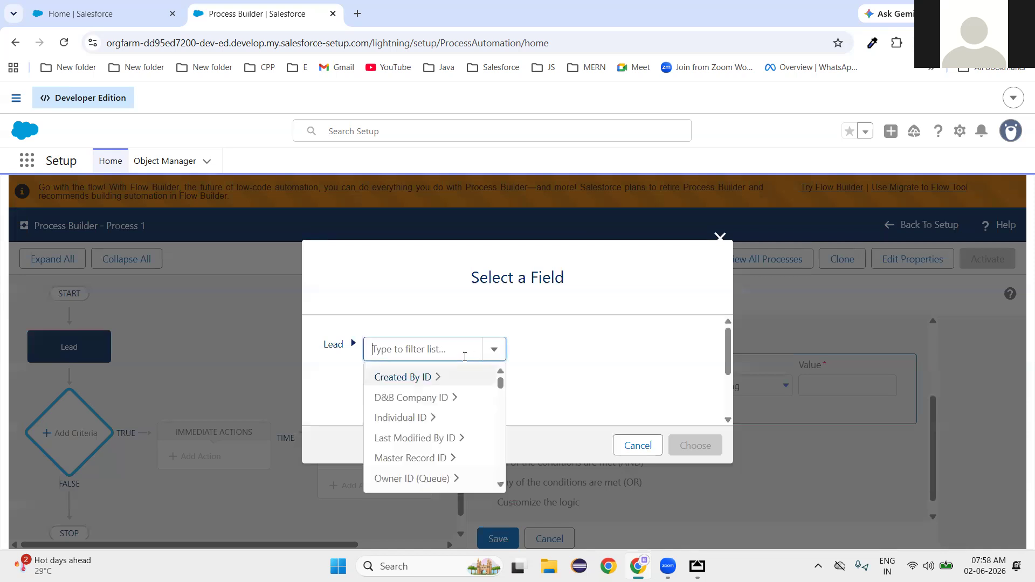
scroll(422, 410, "down", 3)
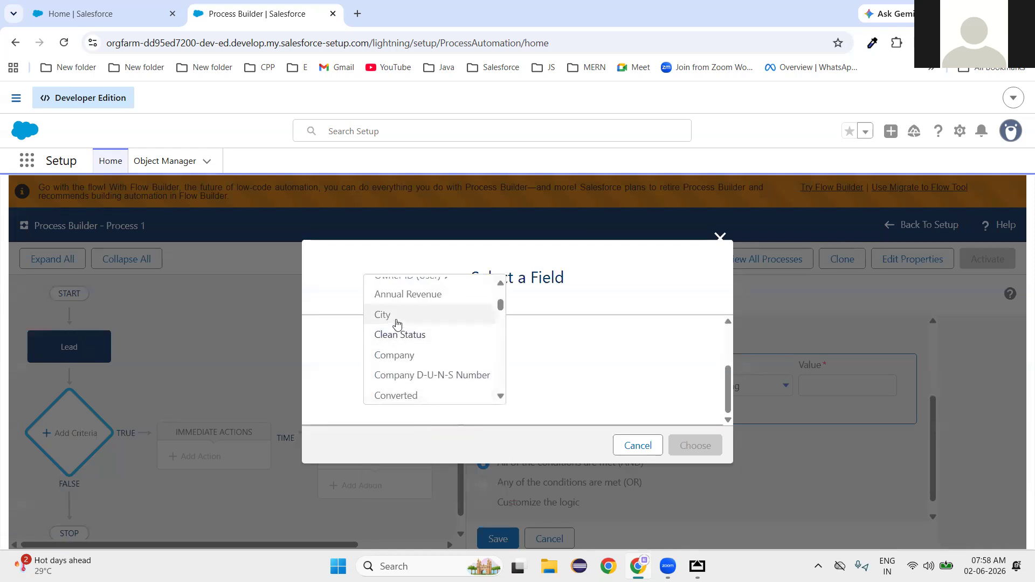
scroll(413, 370, "down", 1)
scroll(412, 372, "up", 3)
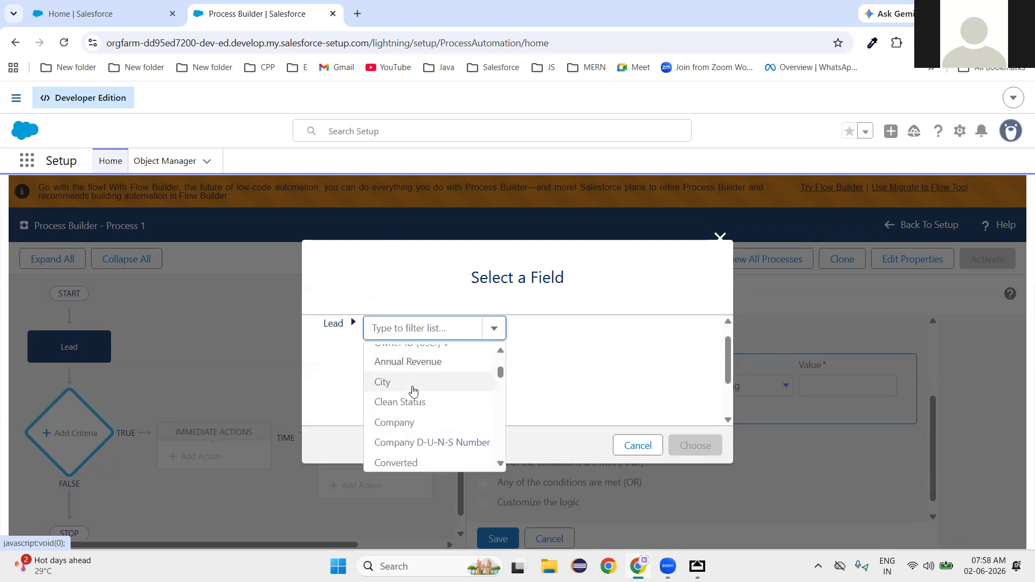
scroll(417, 412, "up", 1)
scroll(416, 412, "up", 4)
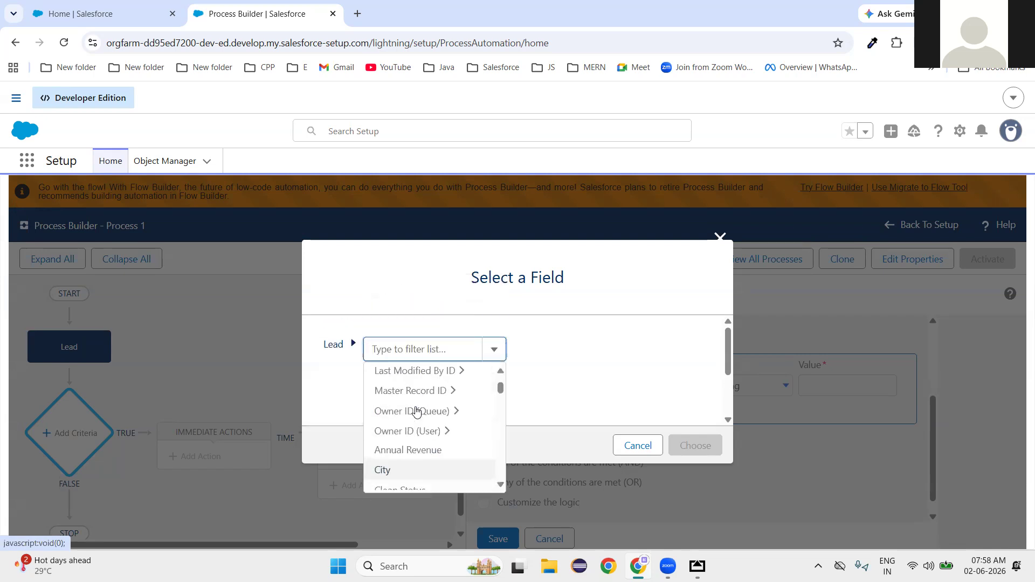
scroll(417, 411, "down", 4)
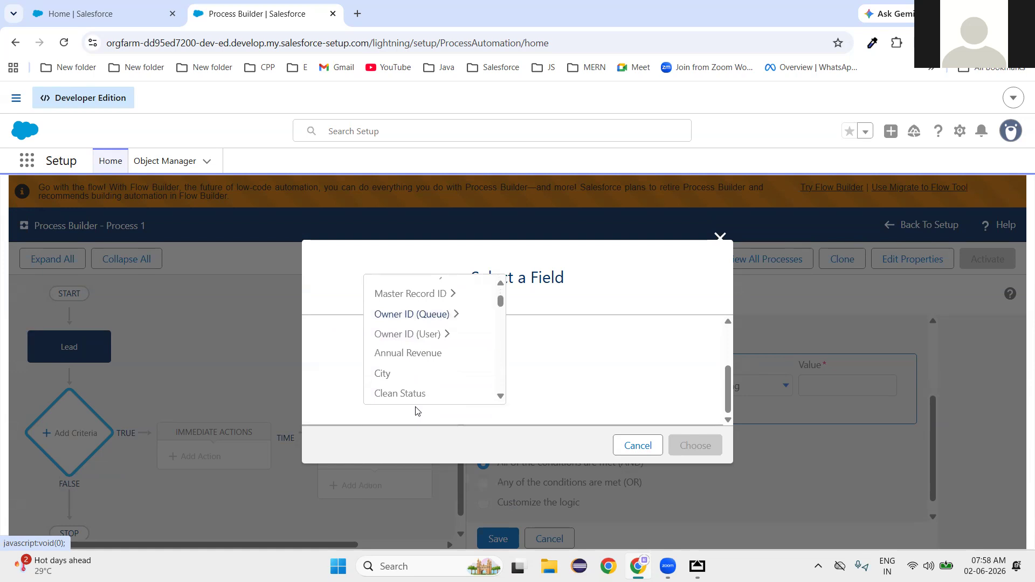
scroll(423, 358, "down", 5)
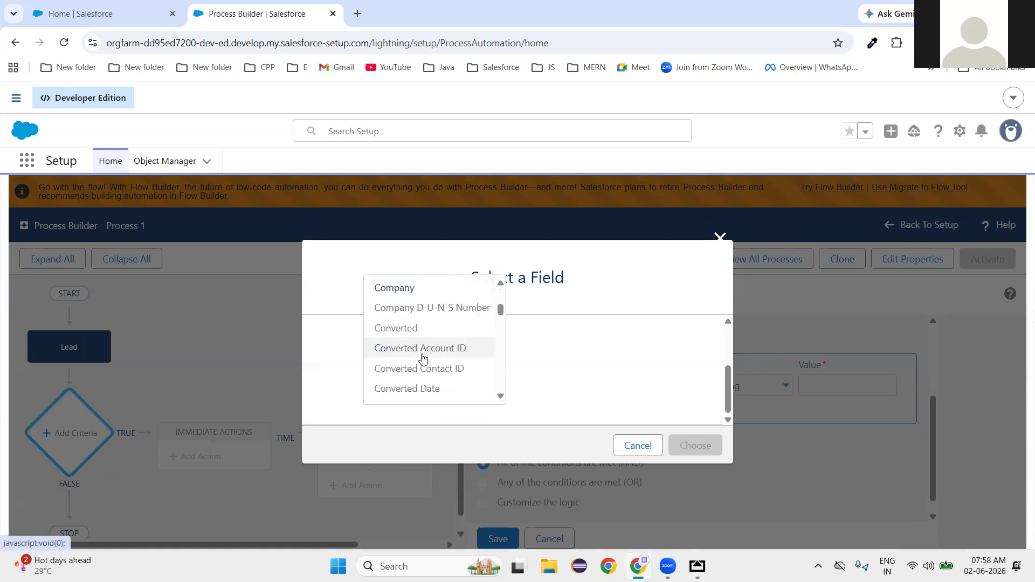
scroll(421, 362, "down", 3)
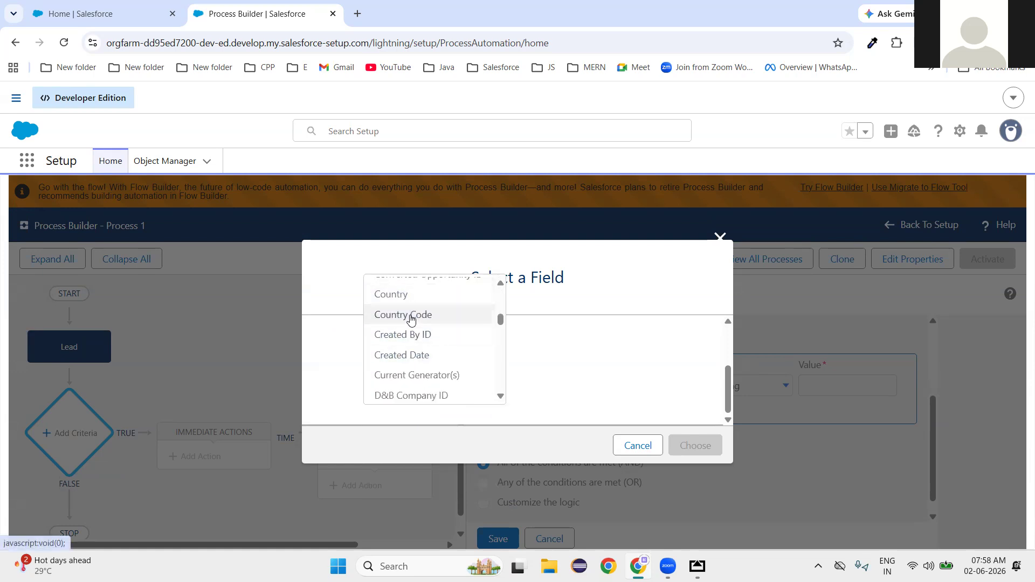
scroll(415, 369, "down", 3)
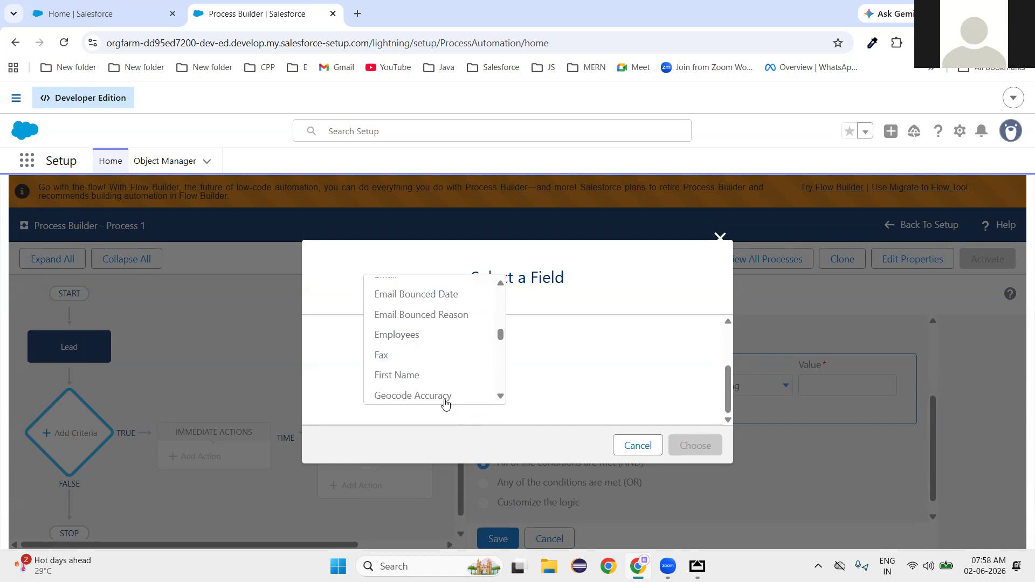
scroll(442, 398, "down", 2)
scroll(423, 356, "down", 4)
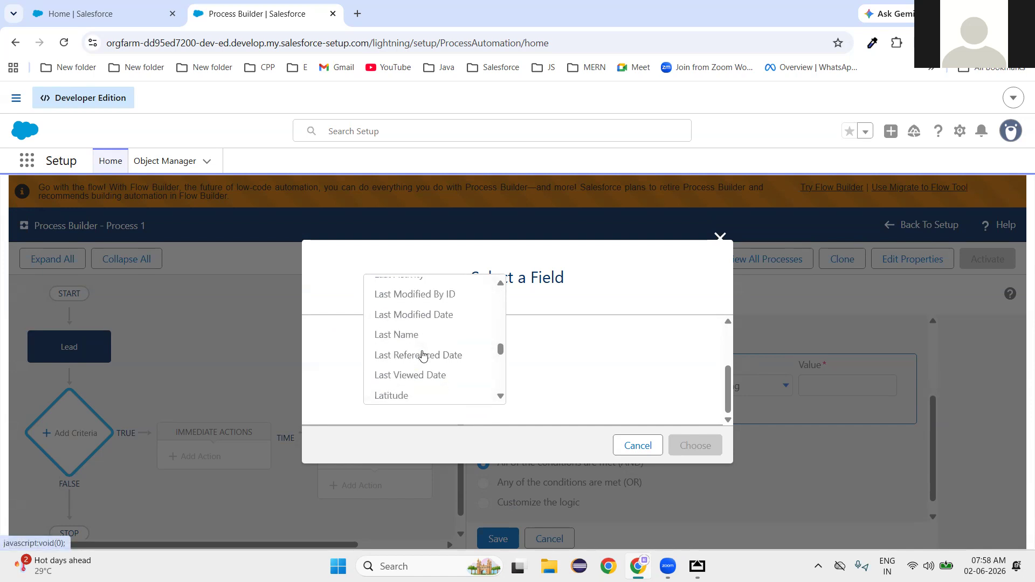
scroll(422, 356, "down", 1)
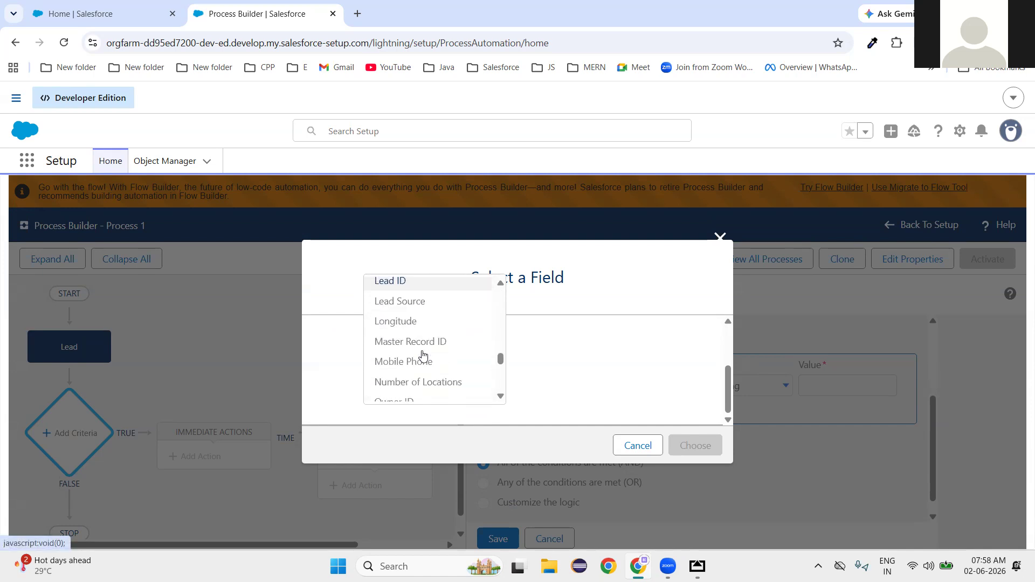
left_click(406, 306)
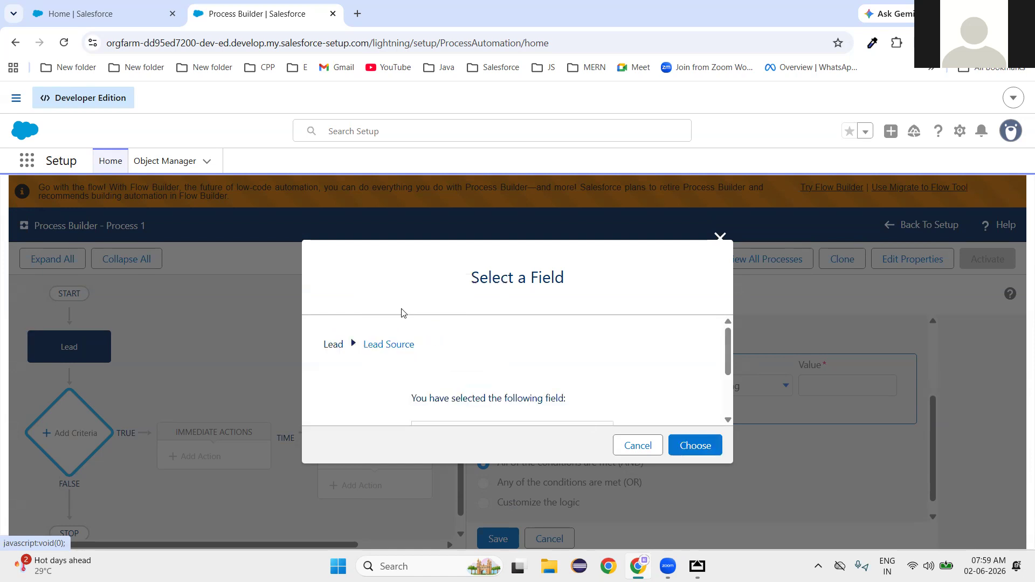
left_click(695, 446)
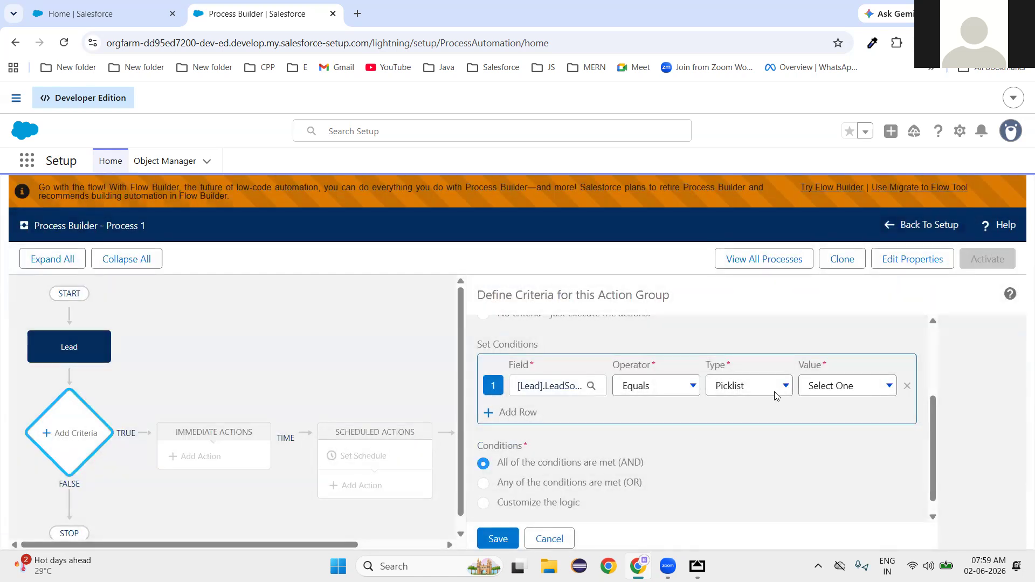
Set the condition value to Web, name the criteria 'Lead Source = Web', and save it.
left_click(860, 396)
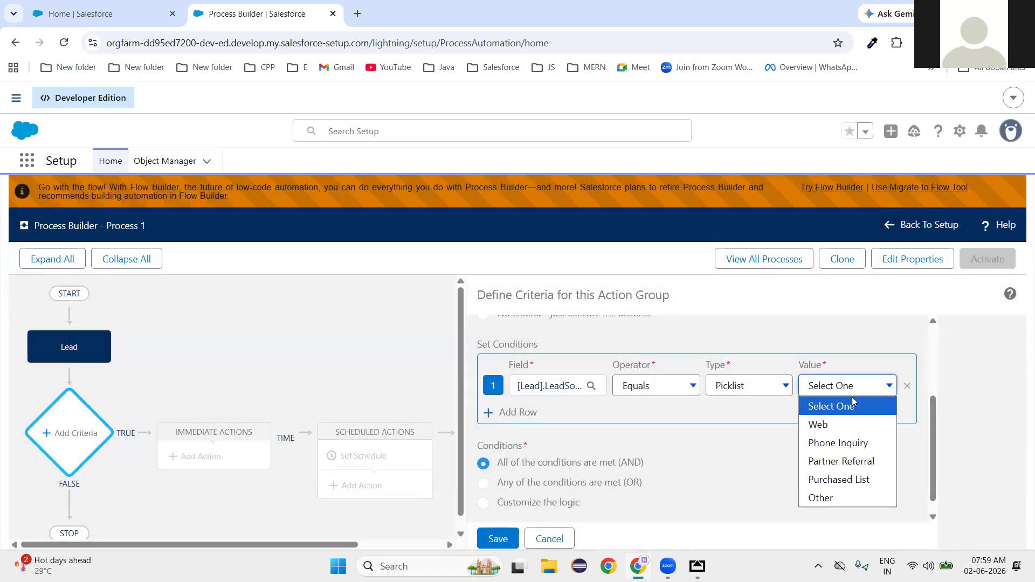
left_click(833, 424)
left_click(772, 489)
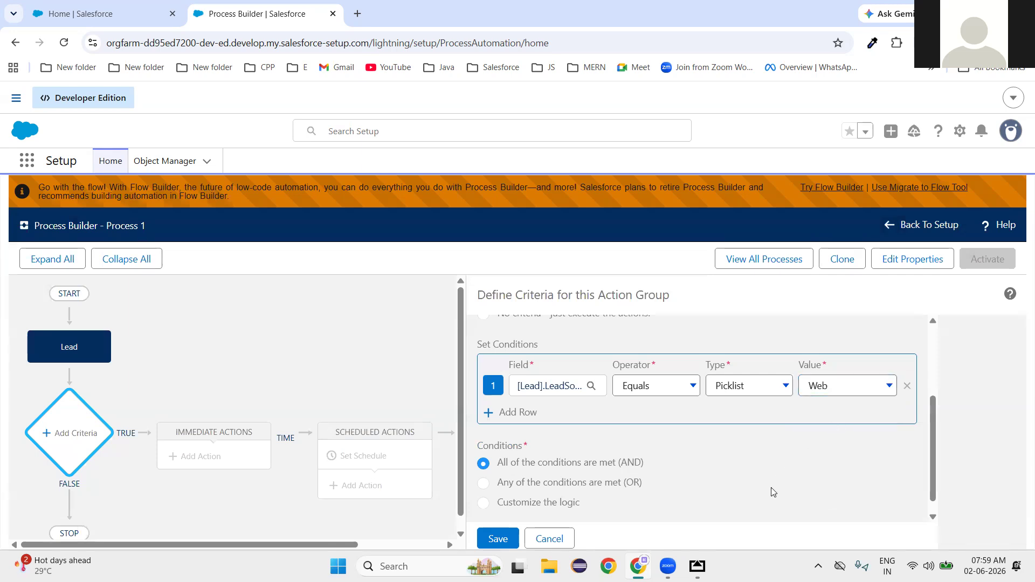
scroll(536, 531, "up", 3)
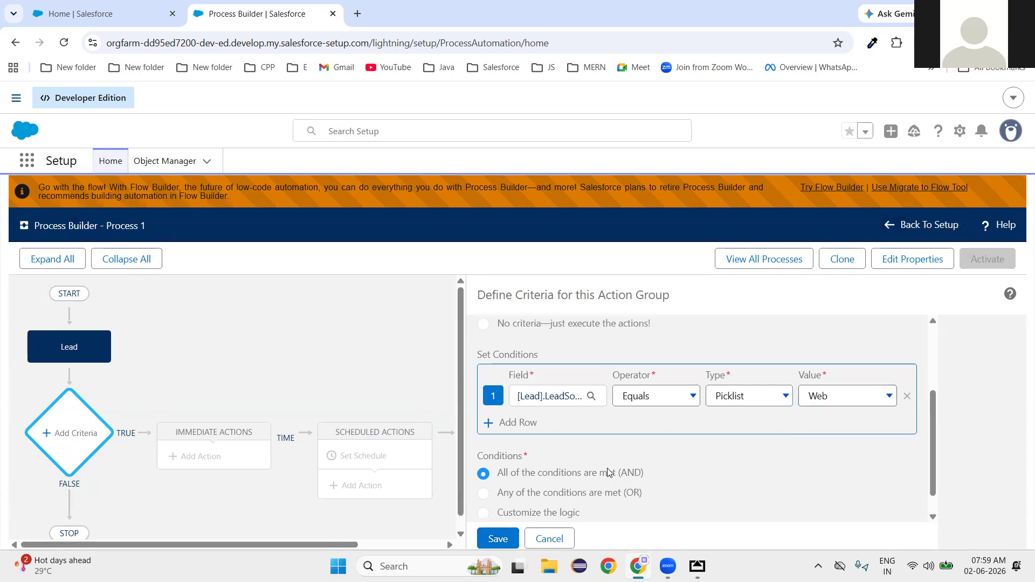
left_click(509, 362)
type("Lead Sourc")
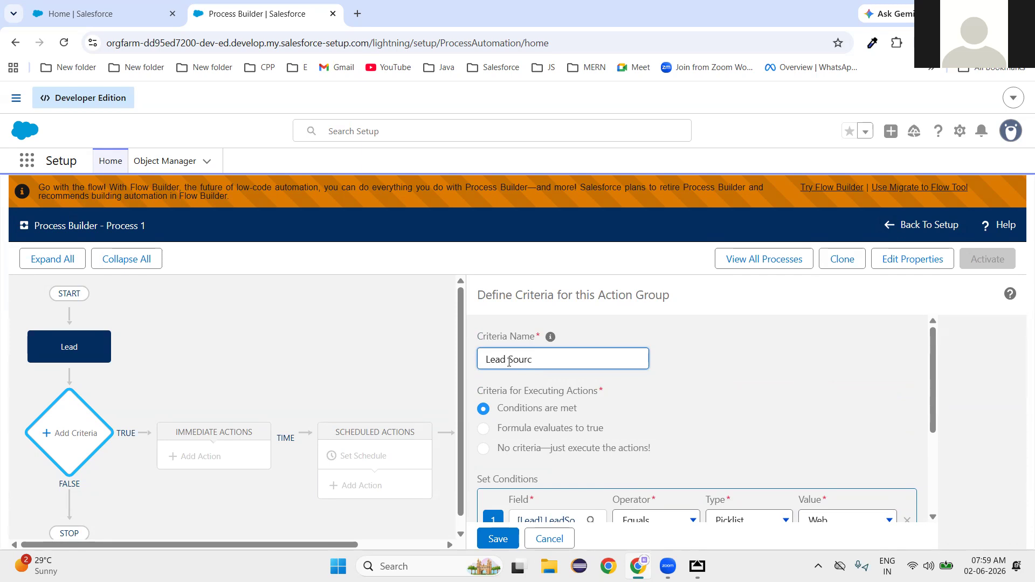
type("e = Web")
left_click(495, 538)
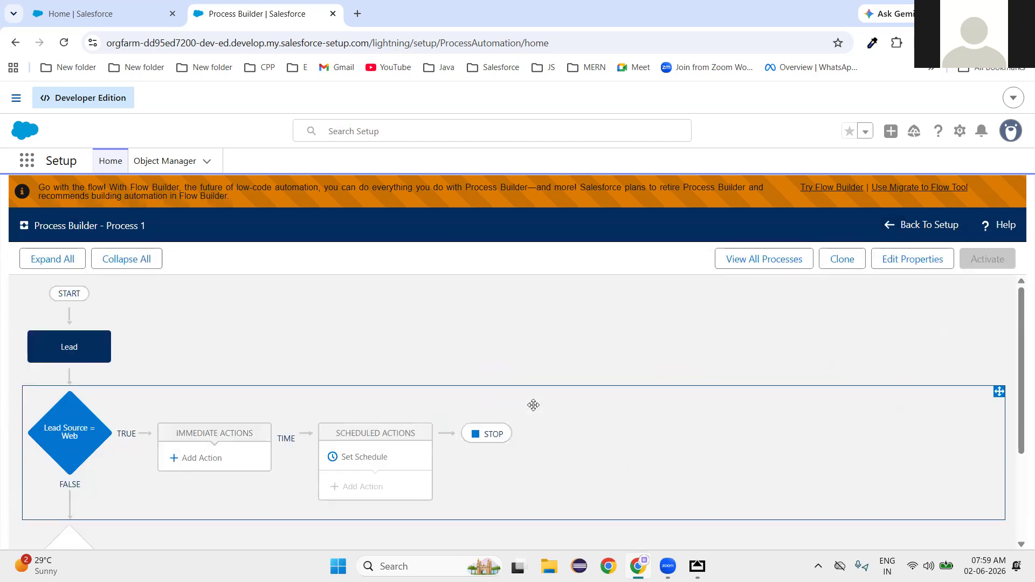
scroll(531, 404, "down", 1)
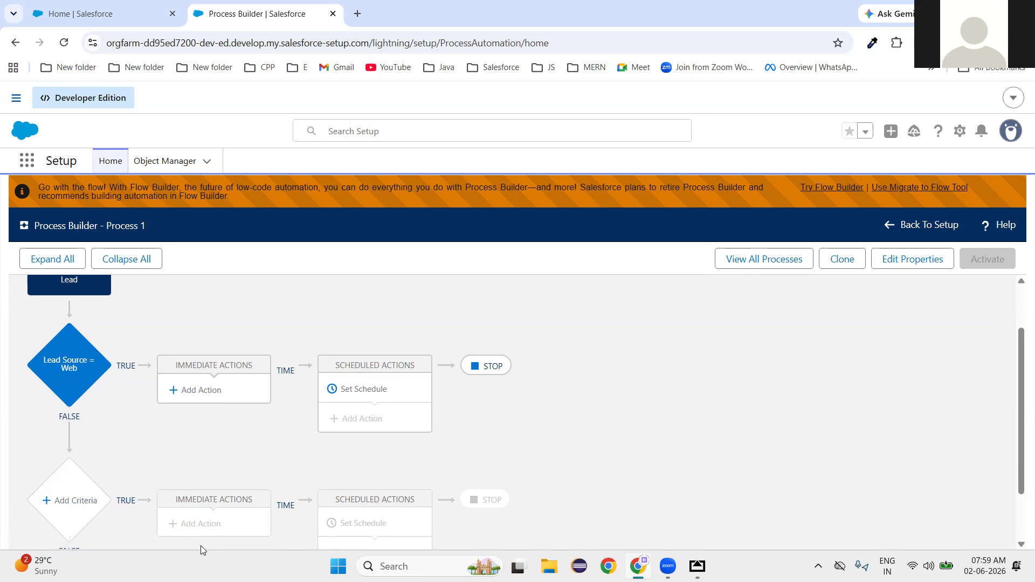
Add a second criteria and choose Lead Source as its condition field.
left_click(95, 523)
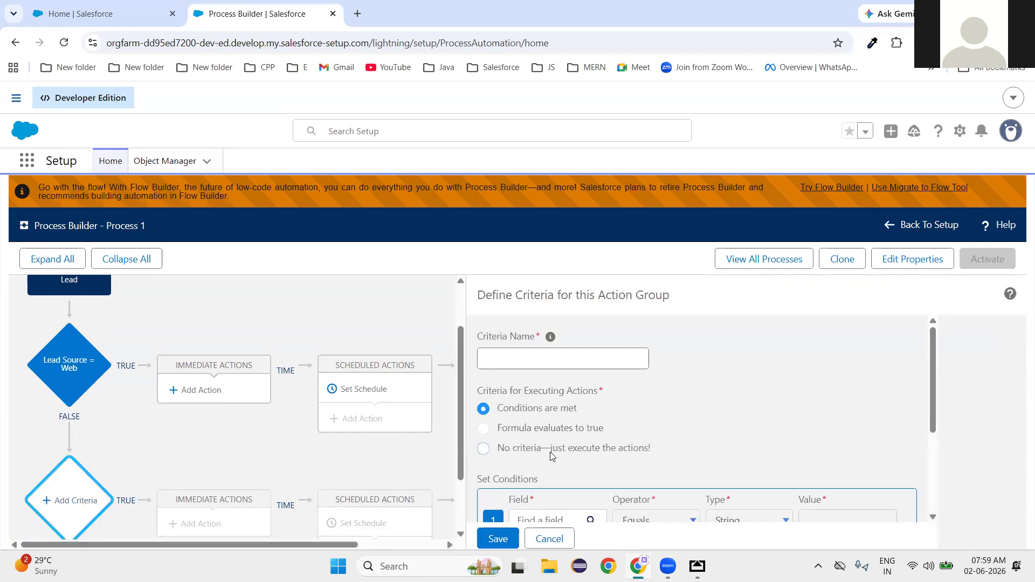
scroll(560, 377, "down", 3)
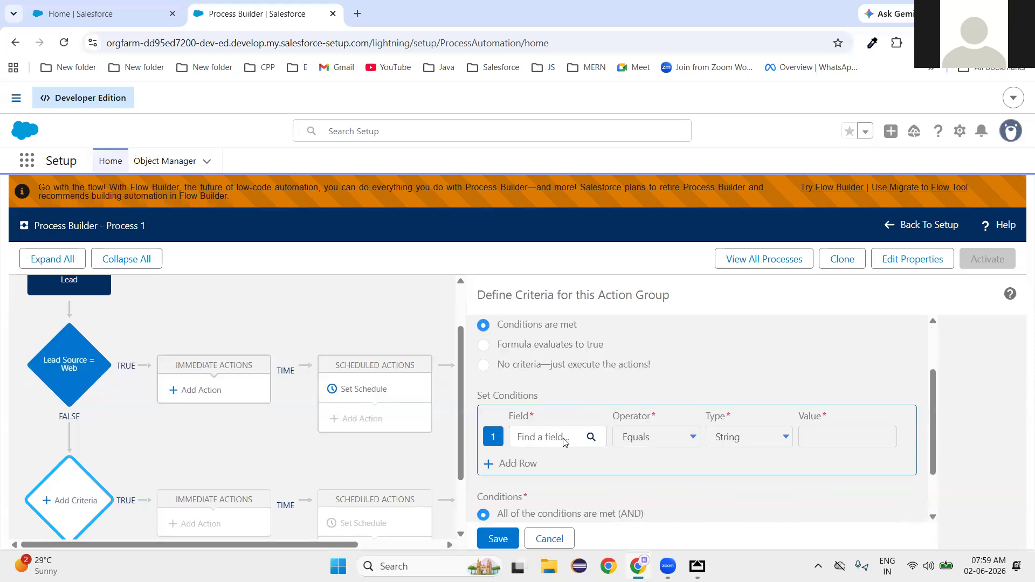
left_click(553, 388)
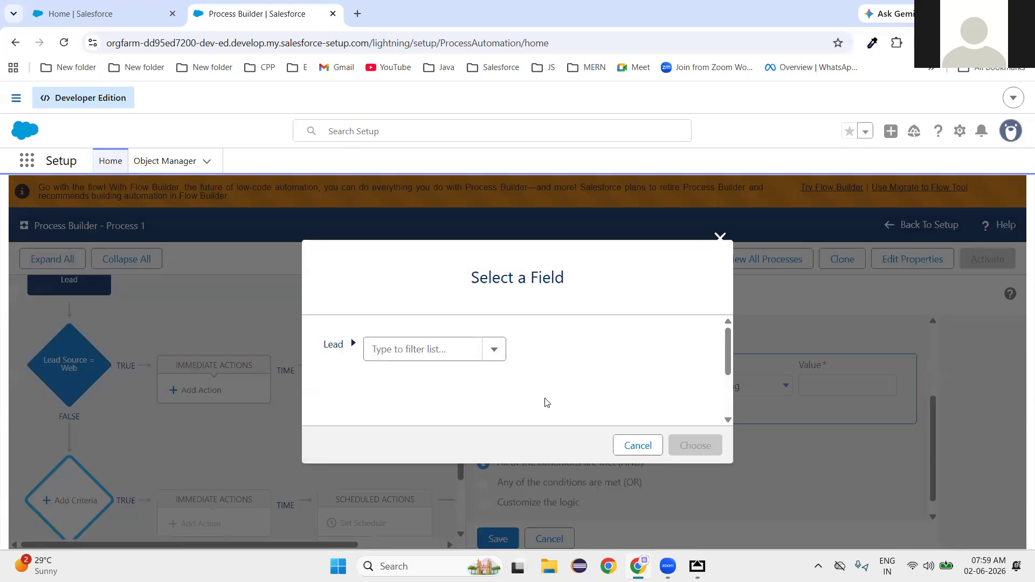
left_click(423, 359)
scroll(431, 446, "down", 1)
scroll(432, 446, "up", 1)
scroll(422, 384, "down", 3)
scroll(420, 380, "down", 5)
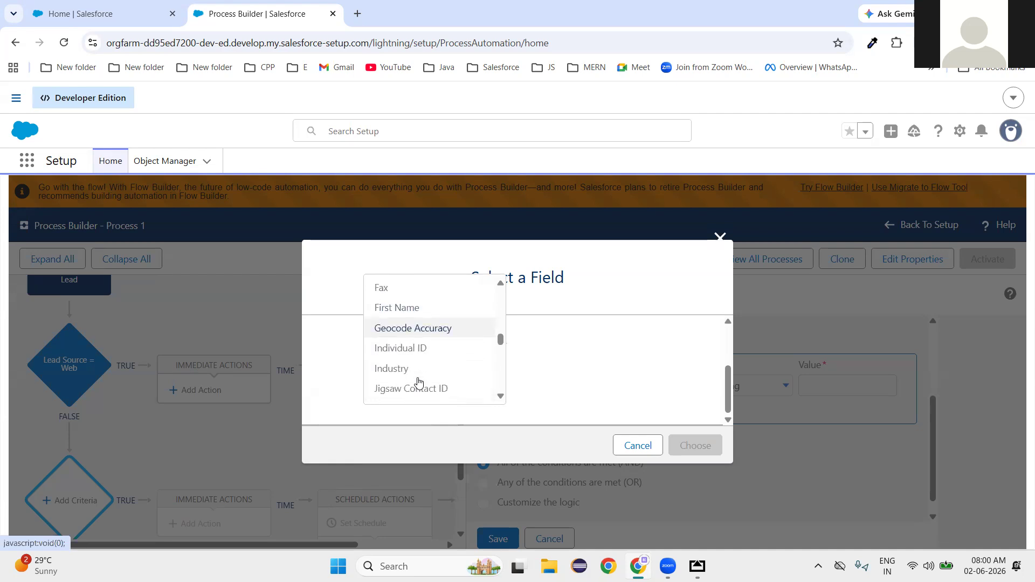
scroll(419, 382, "down", 5)
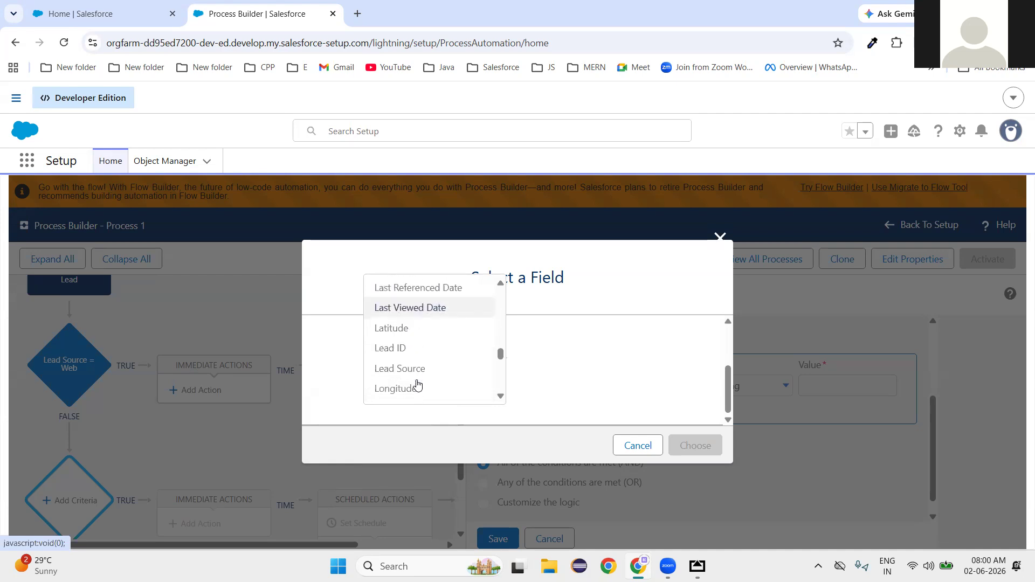
left_click(408, 370)
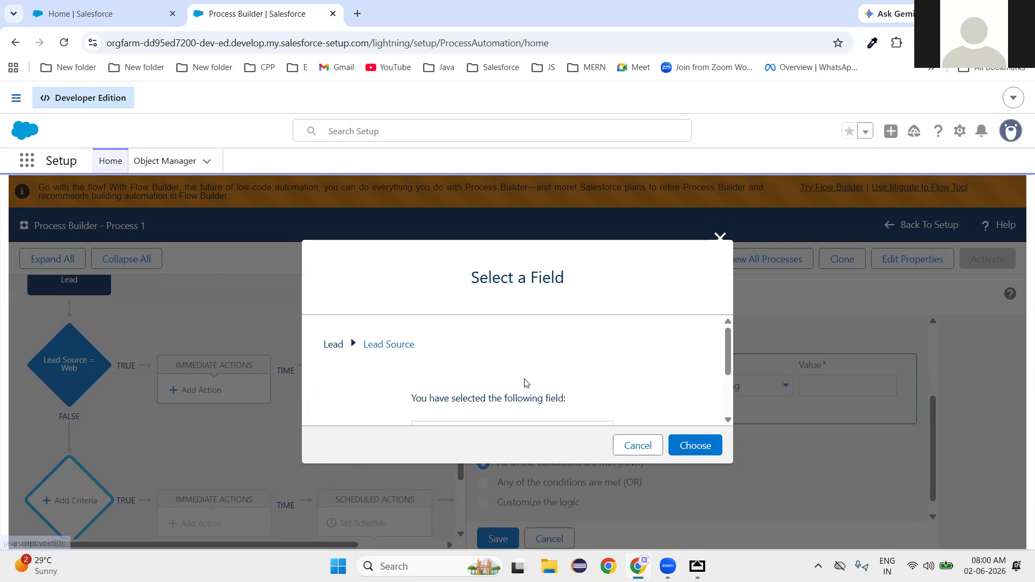
left_click(700, 451)
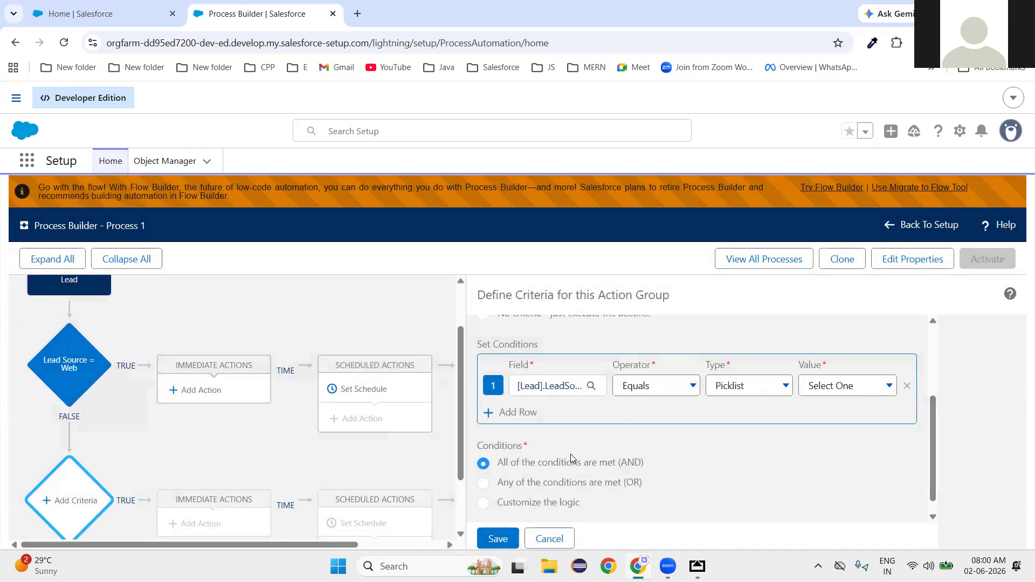
Set the value to Phone Inquiry, name the criteria 'Phone Enquiry', and save it.
scroll(573, 450, "up", 3)
scroll(837, 478, "down", 2)
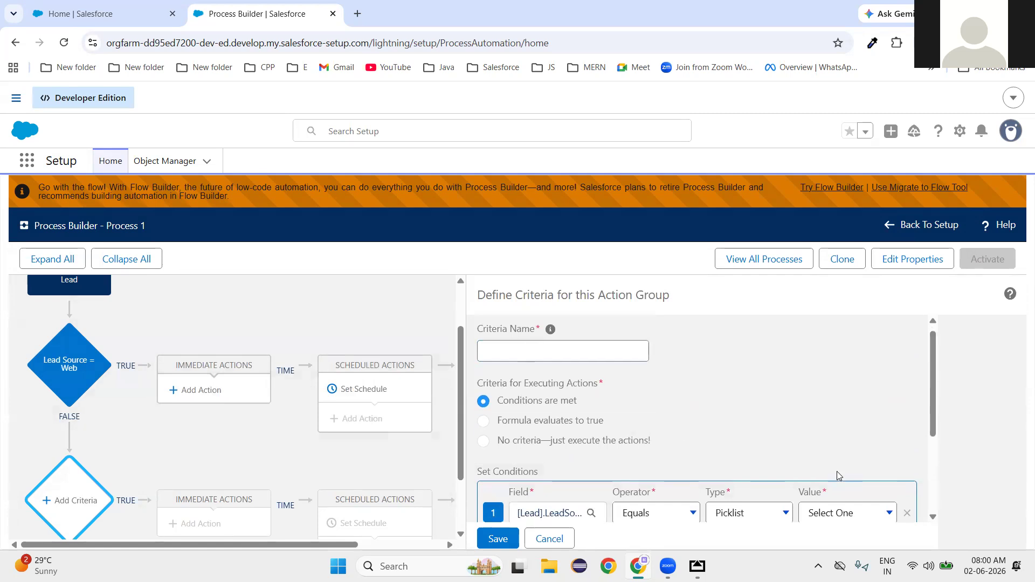
left_click(844, 453)
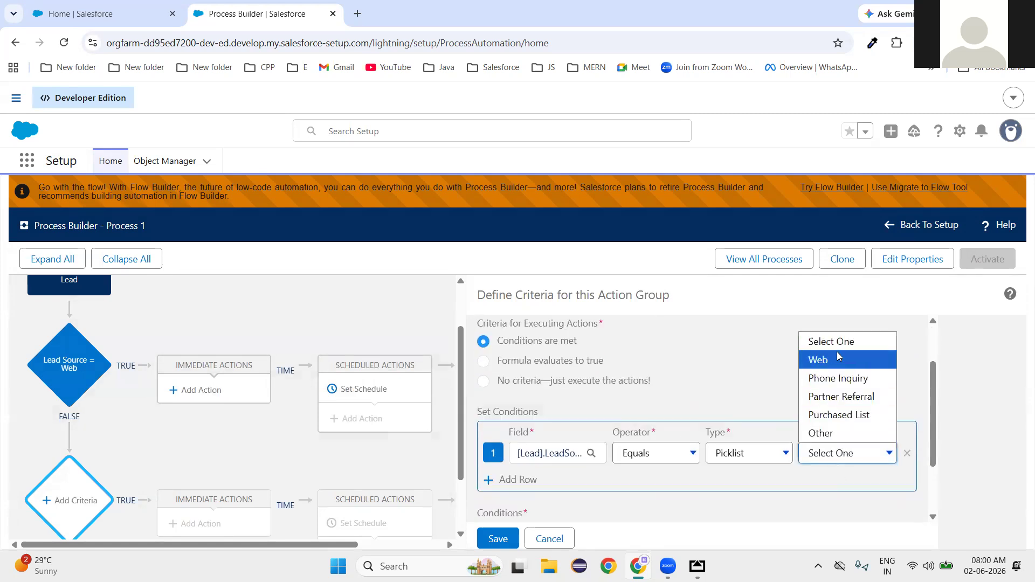
left_click(838, 379)
scroll(528, 472, "up", 2)
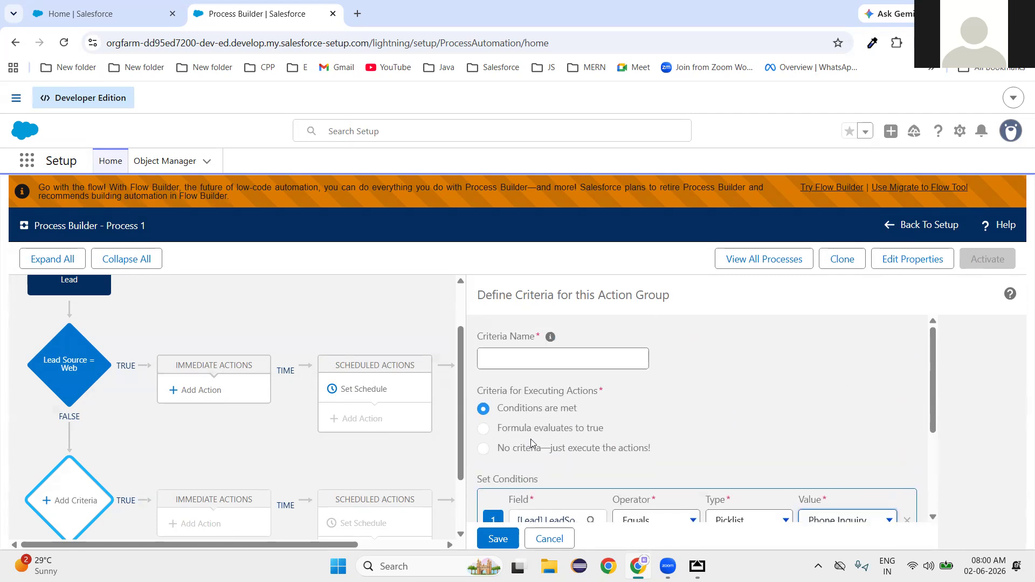
left_click(523, 357)
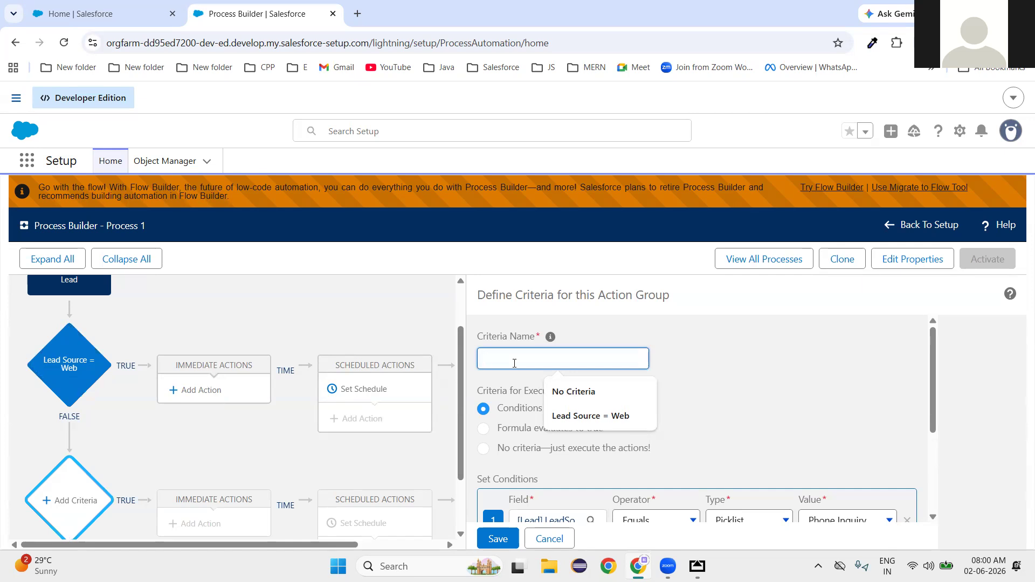
type("Phone Enquiry")
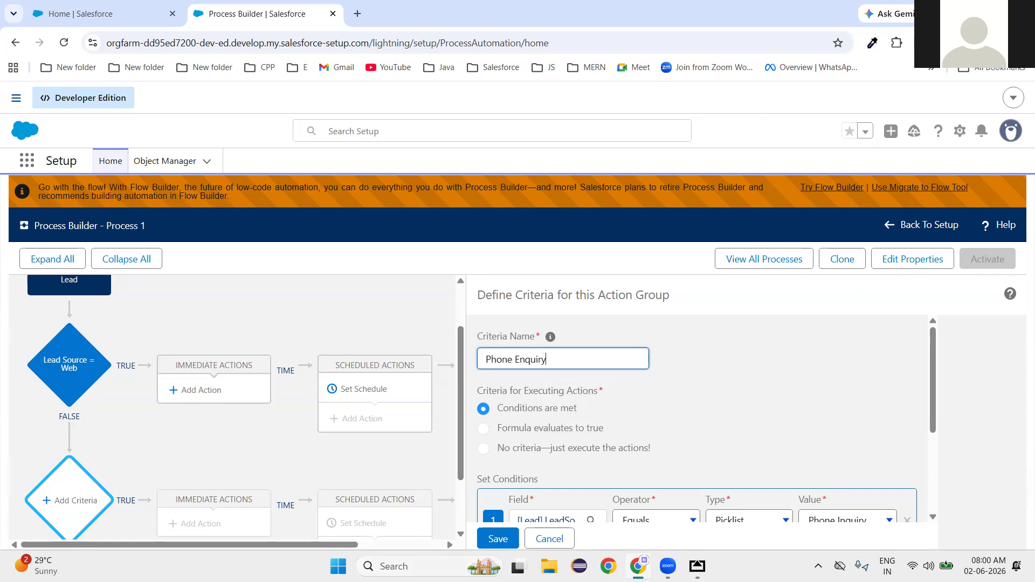
left_click(497, 538)
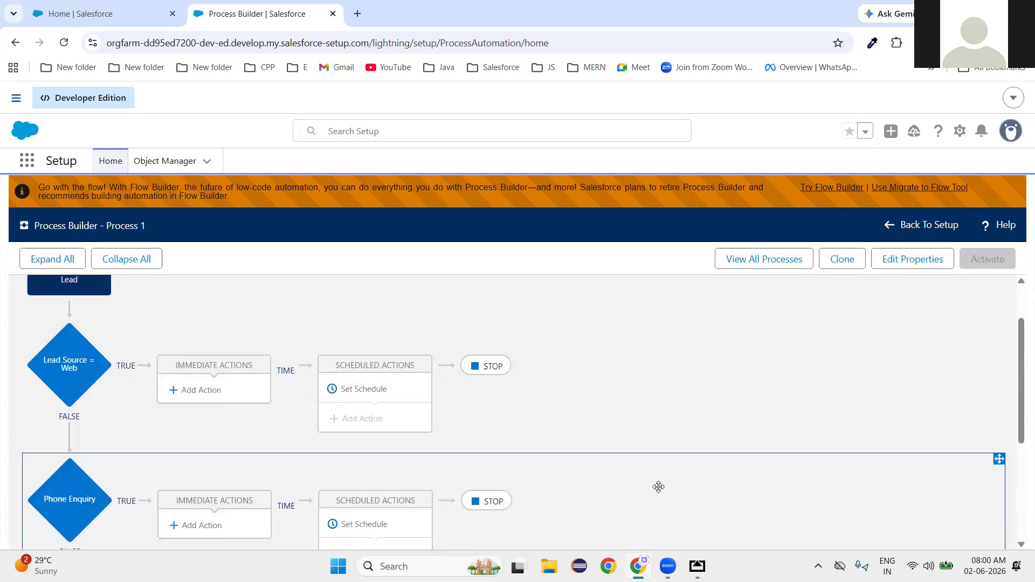
Scroll the process canvas to review the Lead Source = Web and Phone Enquiry nodes.
scroll(308, 473, "down", 3)
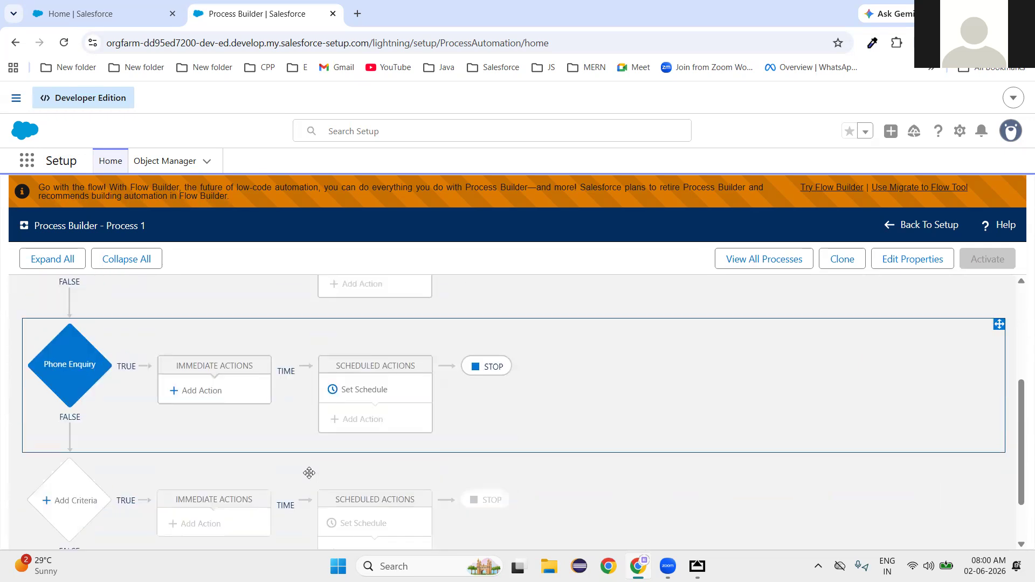
scroll(309, 473, "down", 1)
scroll(603, 471, "up", 1)
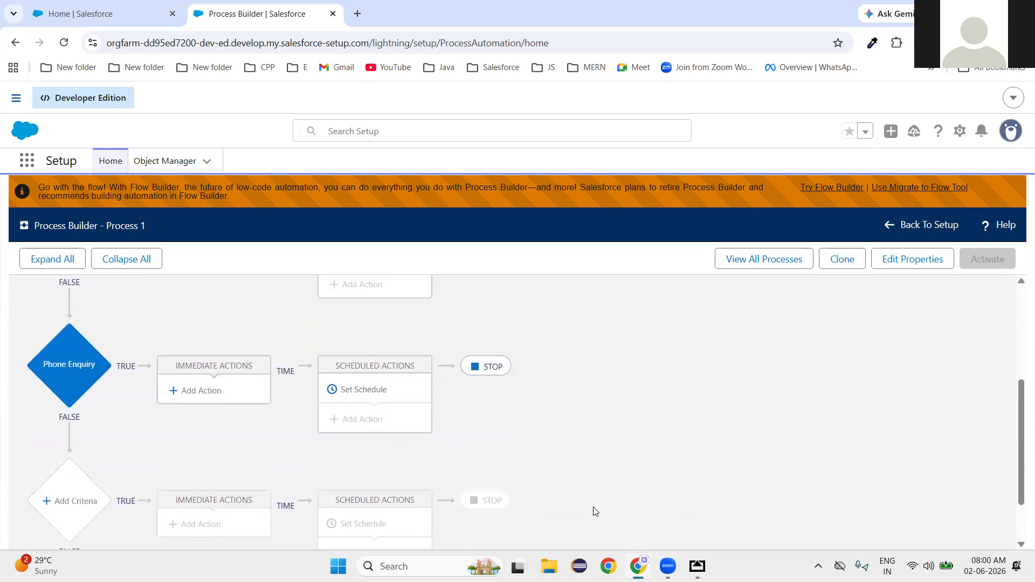
scroll(595, 511, "up", 1)
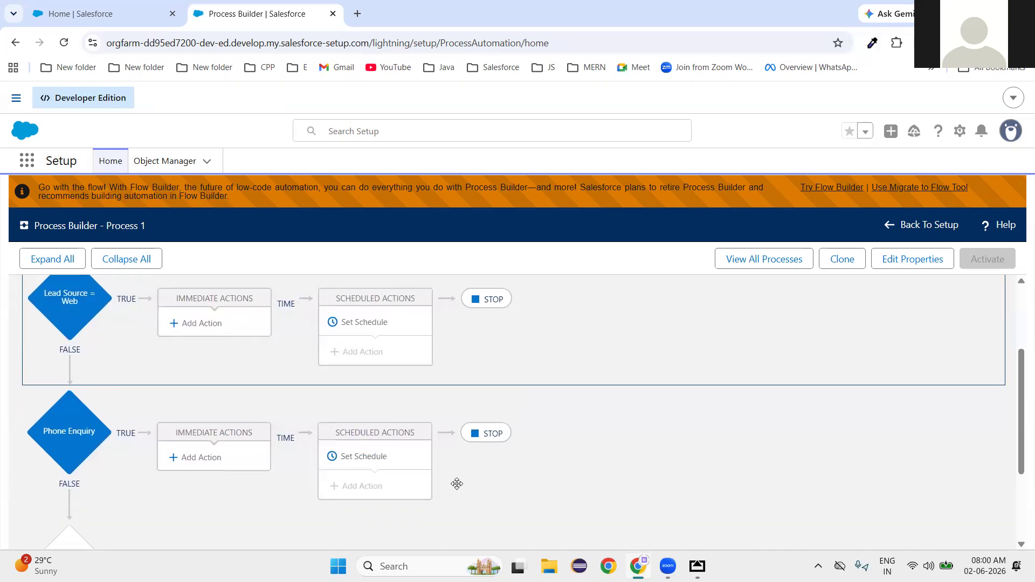
scroll(457, 483, "up", 1)
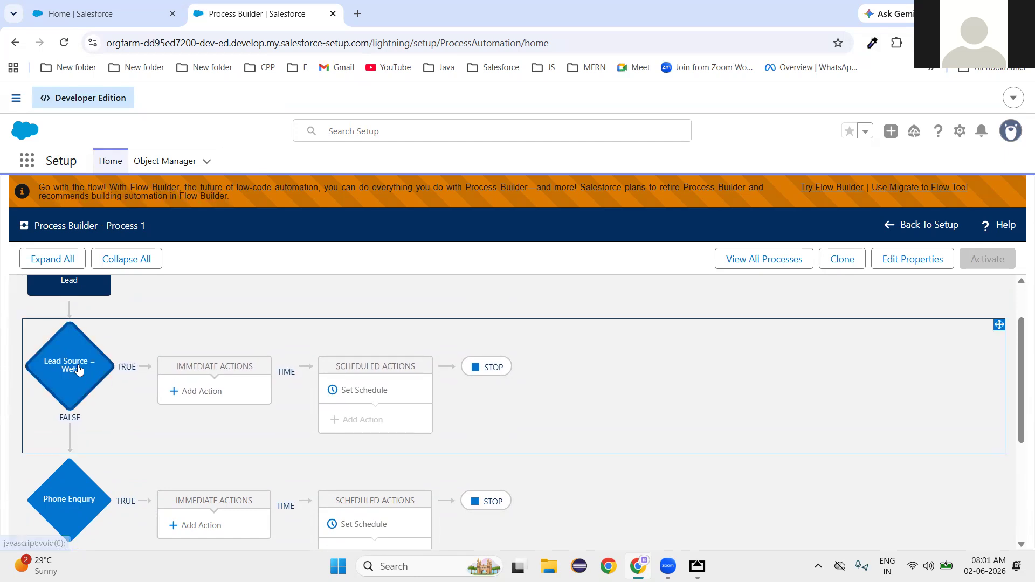
Add an immediate action for Web leads and view the available action types.
left_click(205, 394)
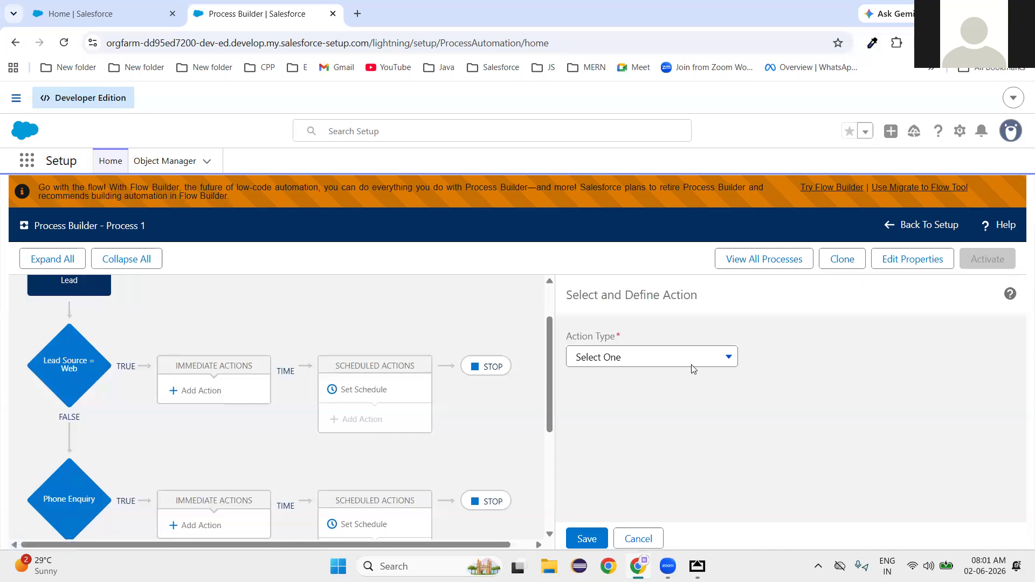
left_click(636, 362)
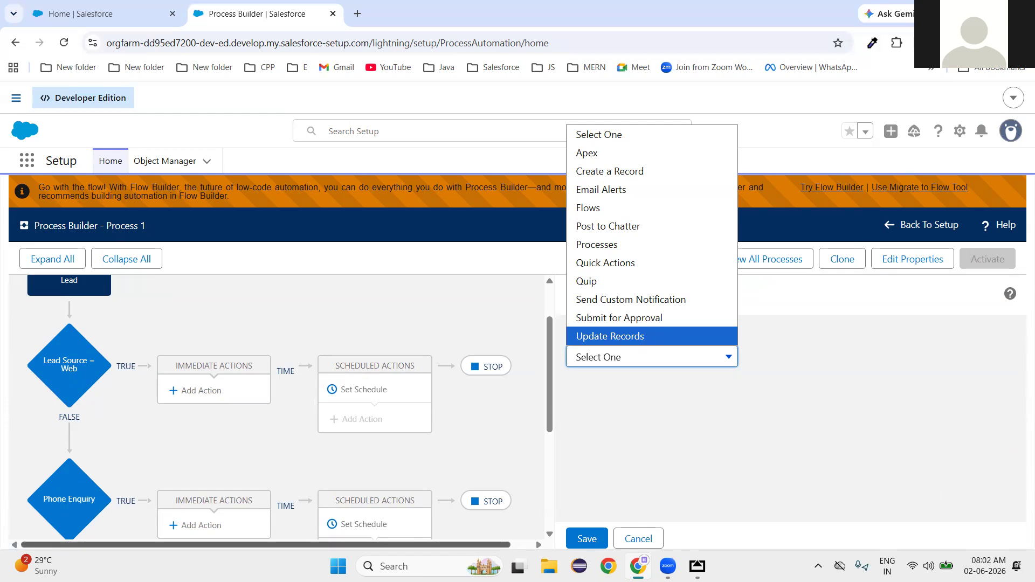
scroll(350, 488, "down", 3)
Delete the Phone Enquiry criteria and confirm removing its actions.
left_click(88, 391)
left_click(594, 539)
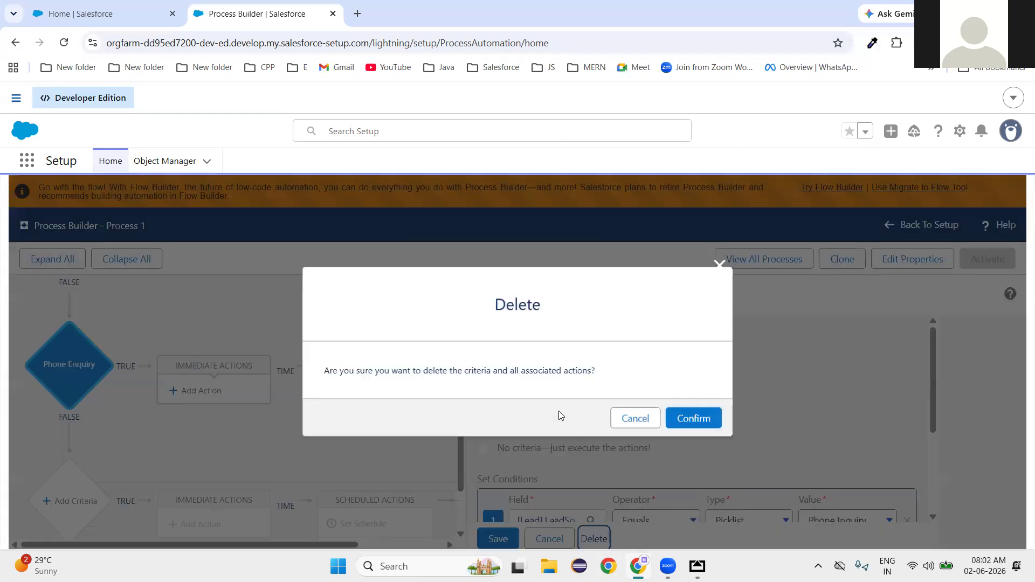
left_click(700, 425)
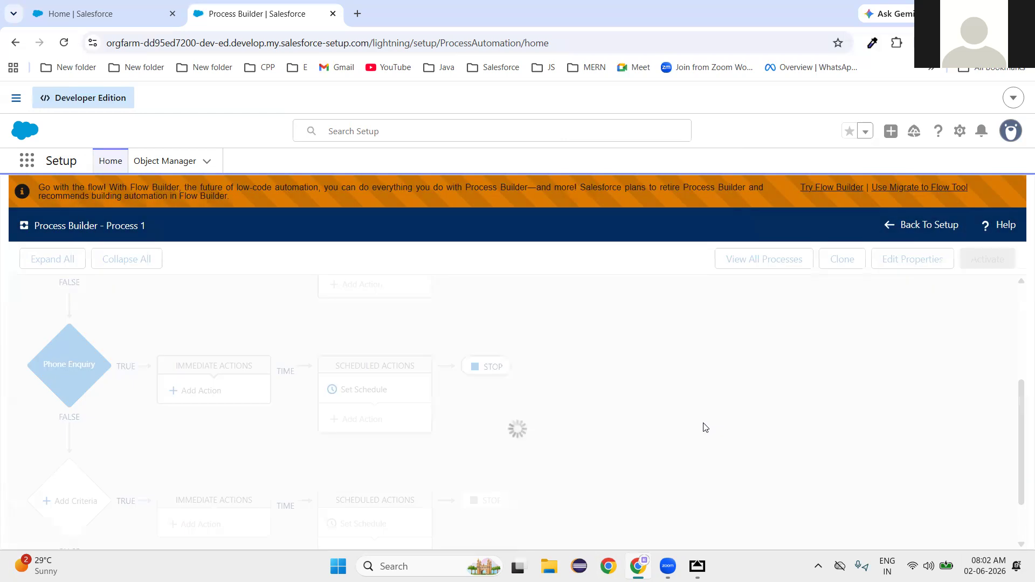
scroll(704, 428, "up", 2)
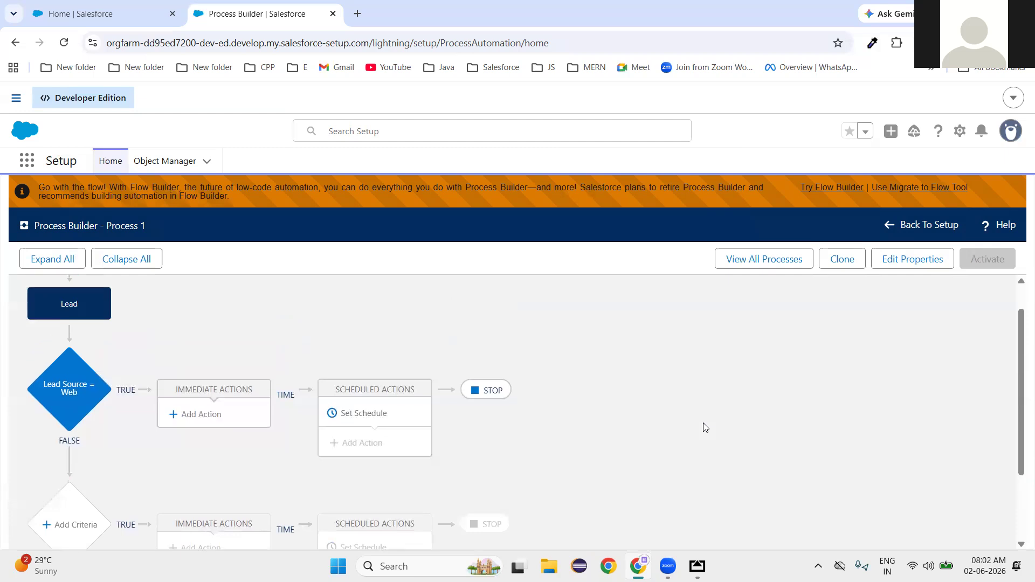
Add an Email Alerts action under Lead Source = Web and search for an existing alert.
left_click(195, 465)
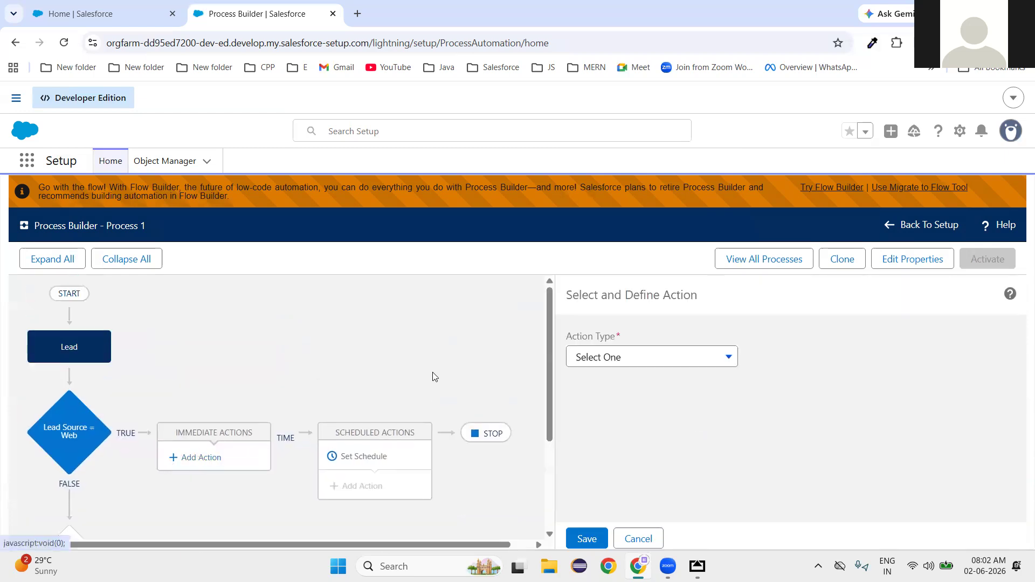
left_click(620, 360)
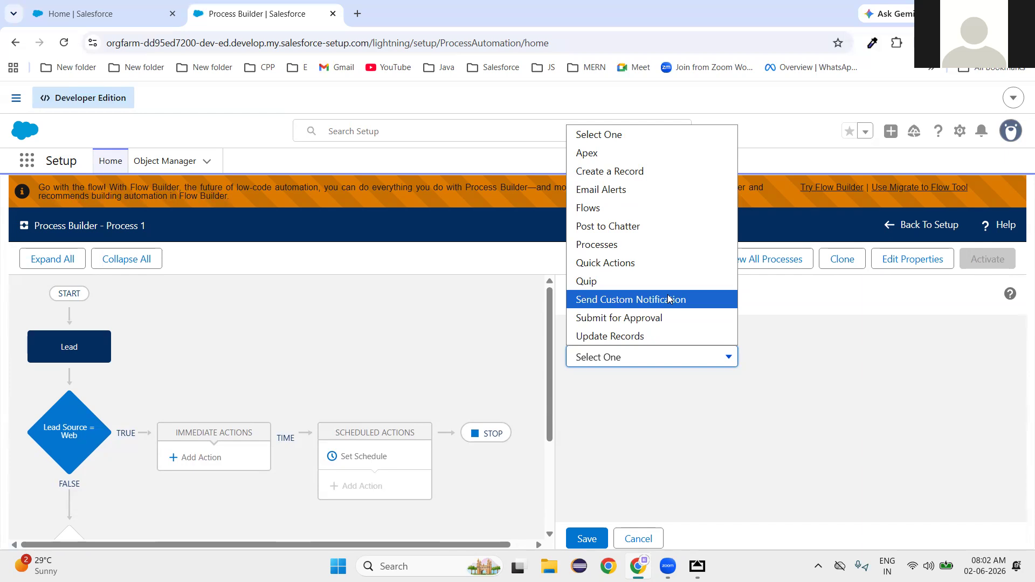
left_click(610, 190)
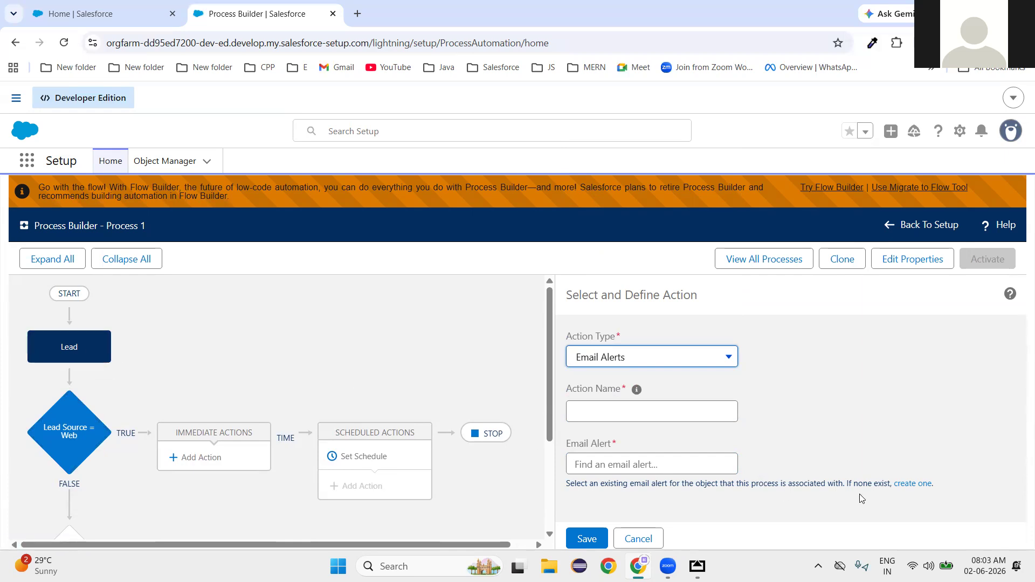
left_click(603, 465)
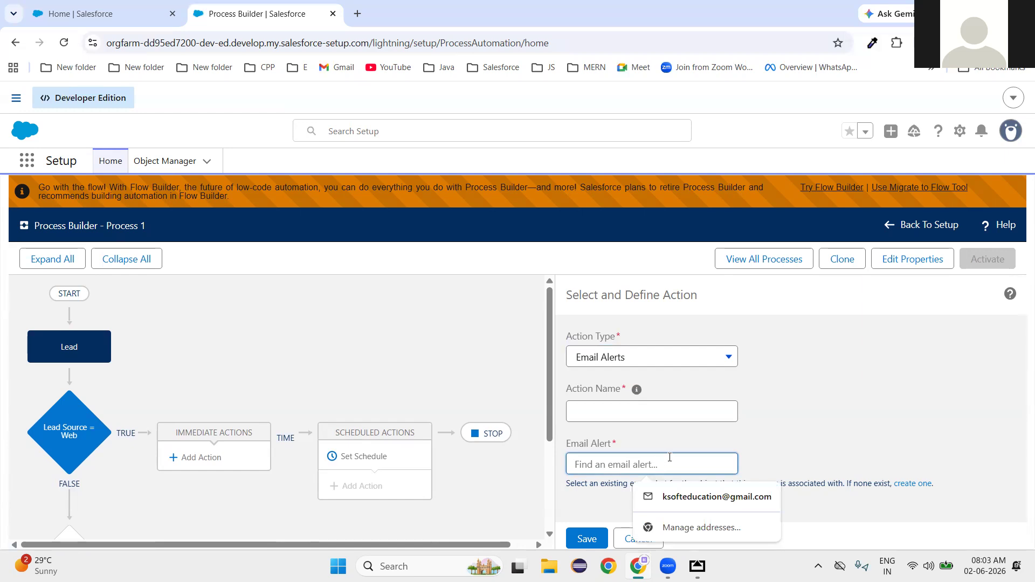
type("lead")
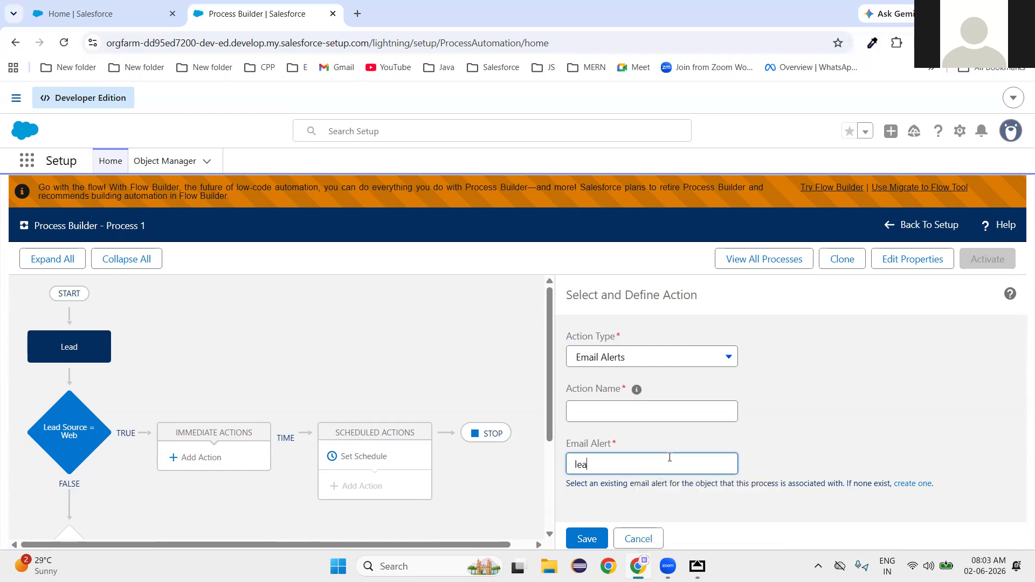
key("BackSpace")
key("BackSpace")
key("BackSpace")
key("BackSpace")
type("em")
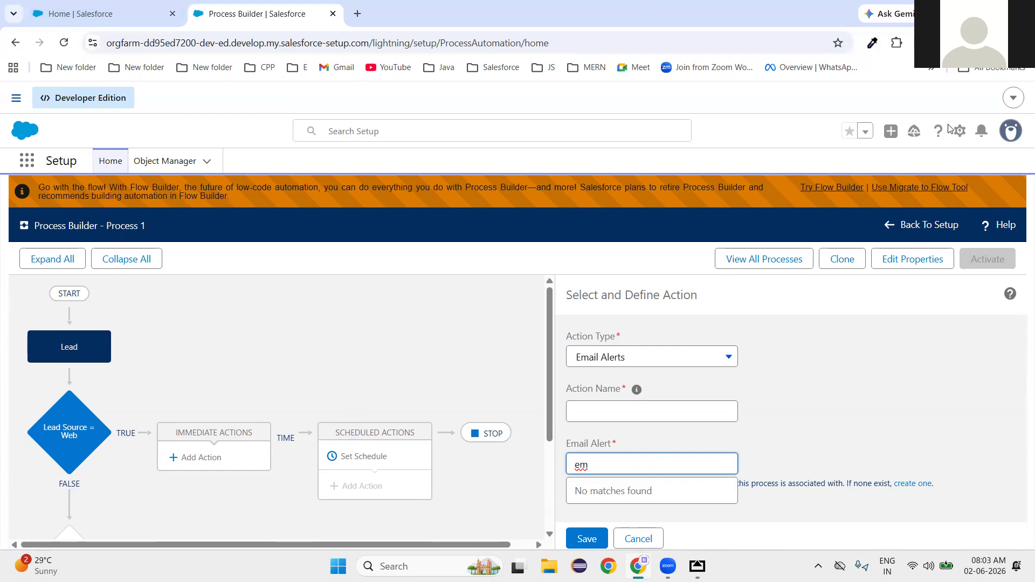
Open Setup Home in a new tab and go to the Email Alerts page.
left_click(959, 133)
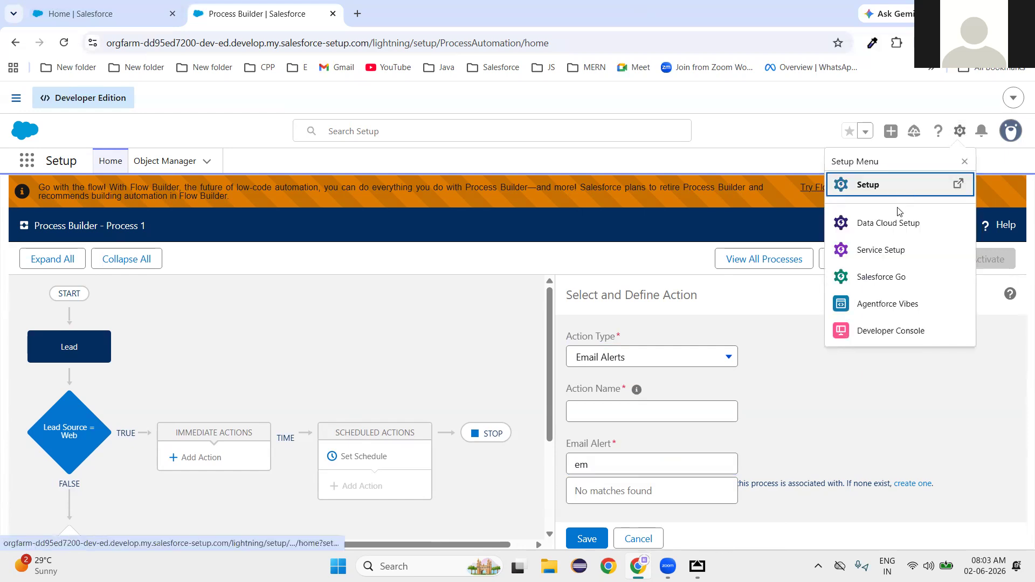
left_click(891, 184)
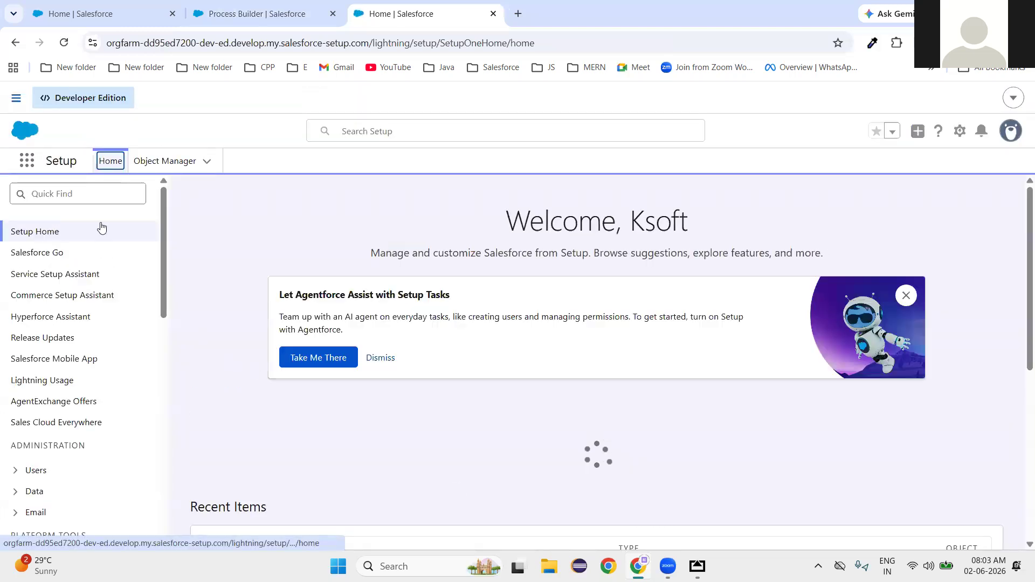
left_click(48, 195)
type("e")
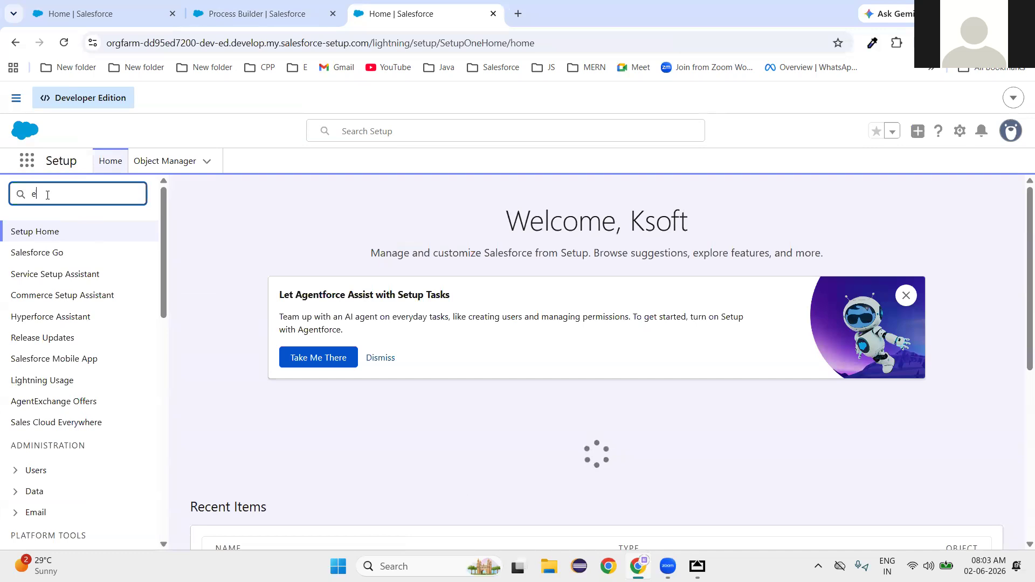
type("mail al")
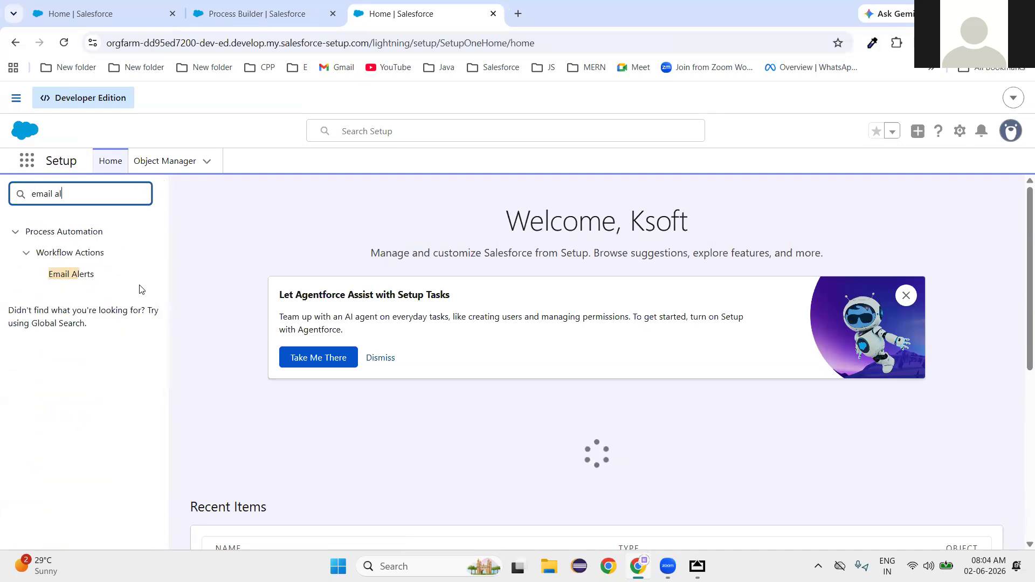
left_click(71, 281)
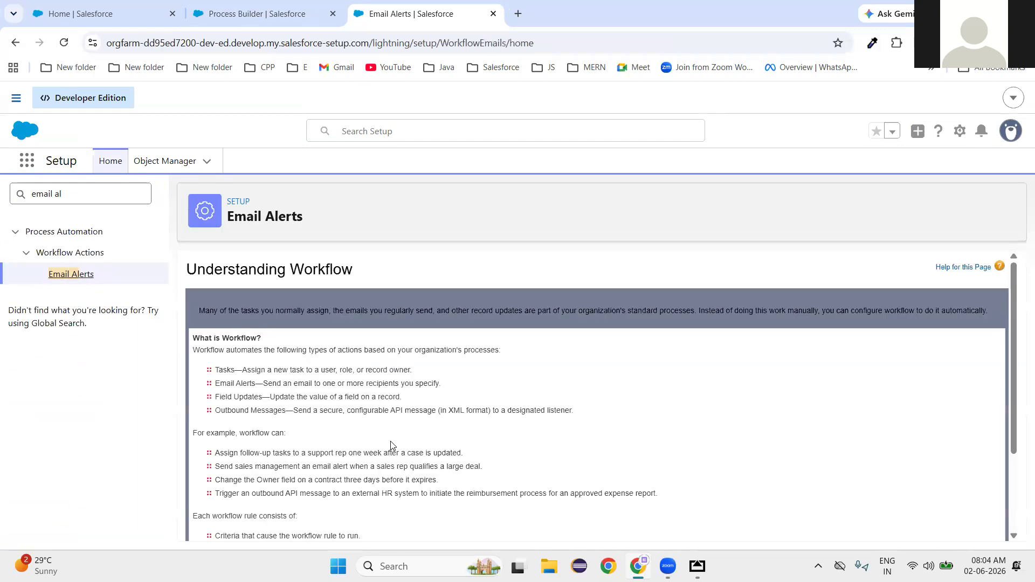
scroll(391, 441, "down", 5)
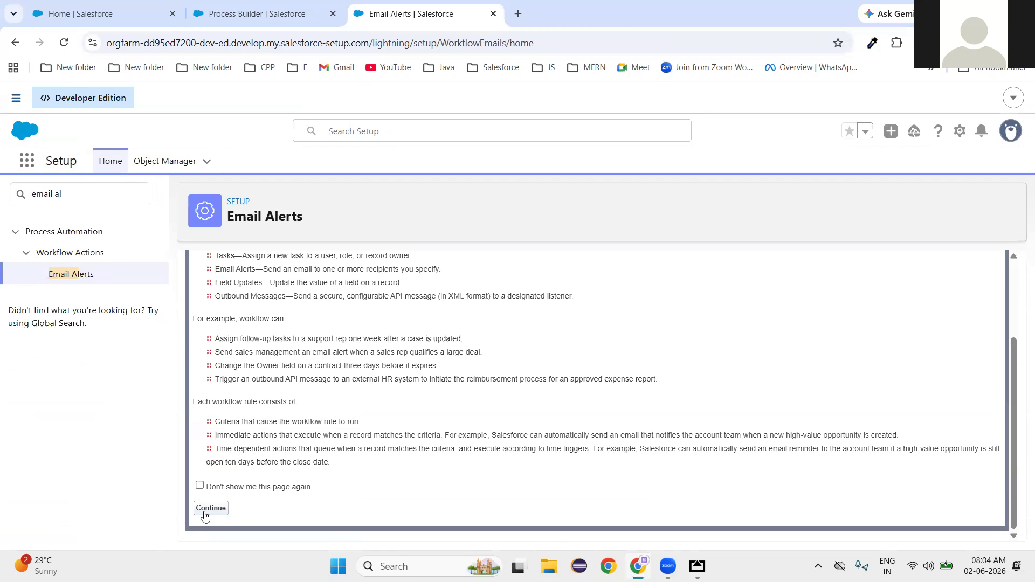
left_click(208, 507)
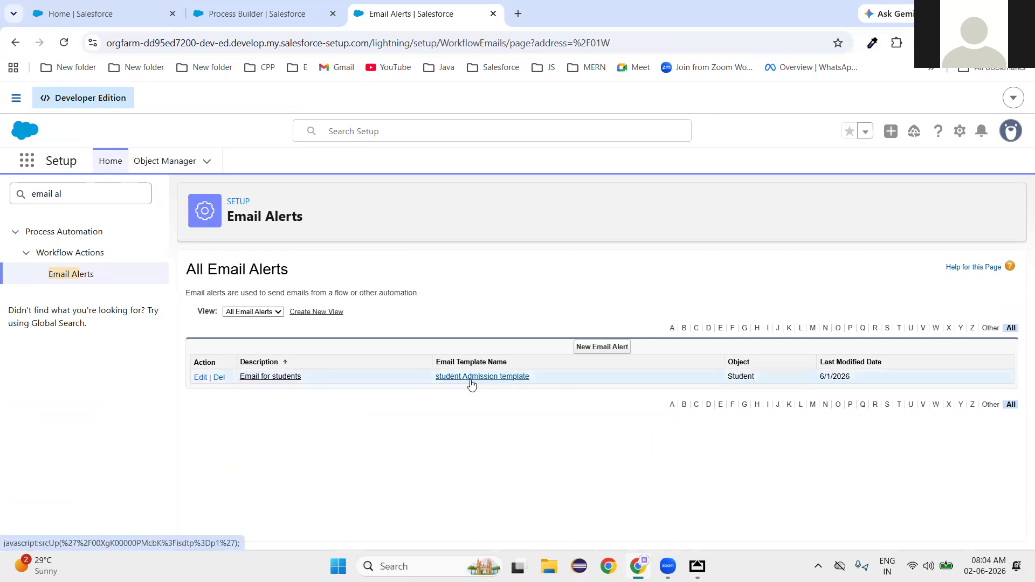
Start a new email alert described 'Email for lead' on the Lead object.
left_click(617, 353)
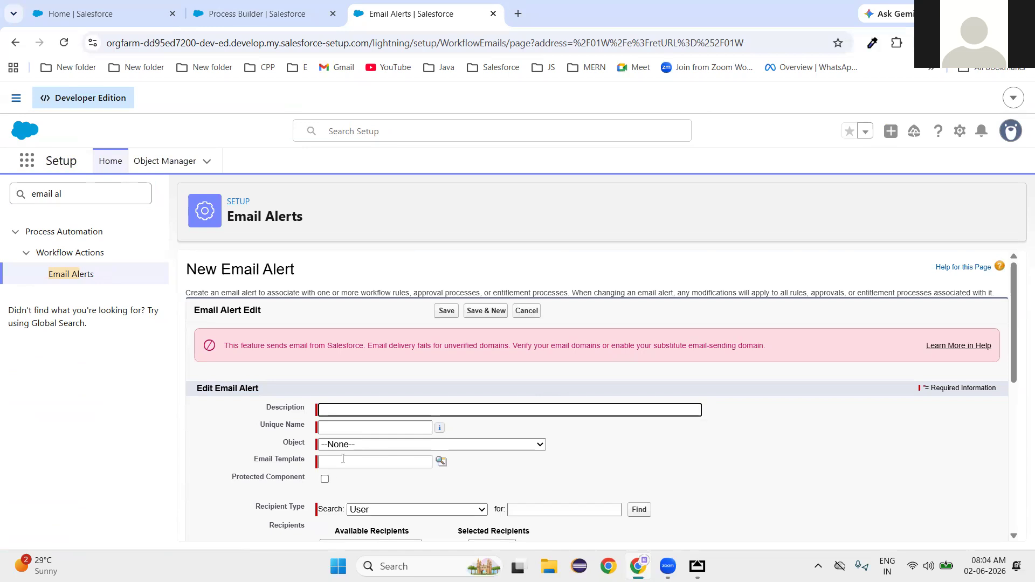
left_click(354, 413)
type("Email ")
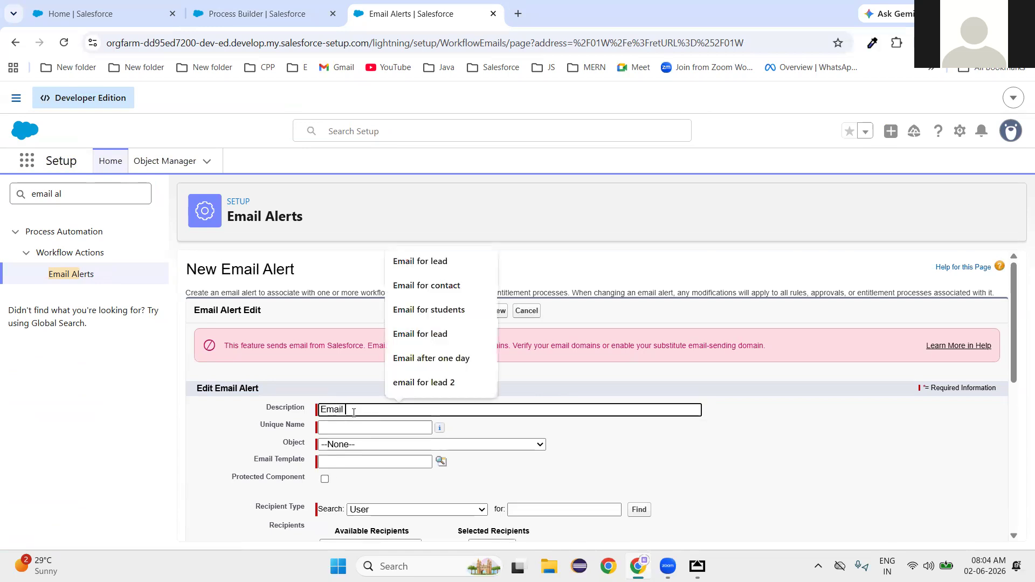
type("for lead")
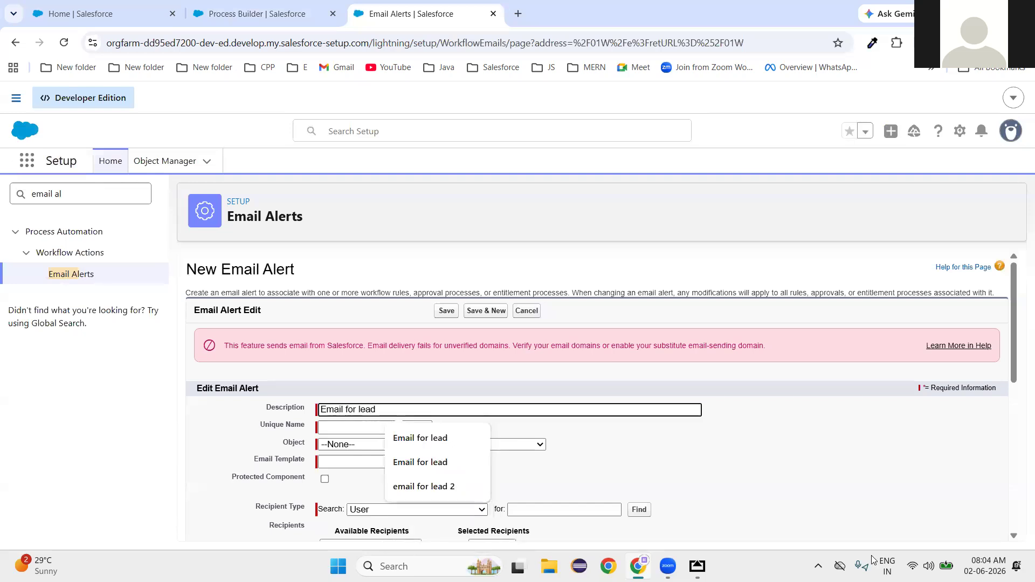
left_click(814, 487)
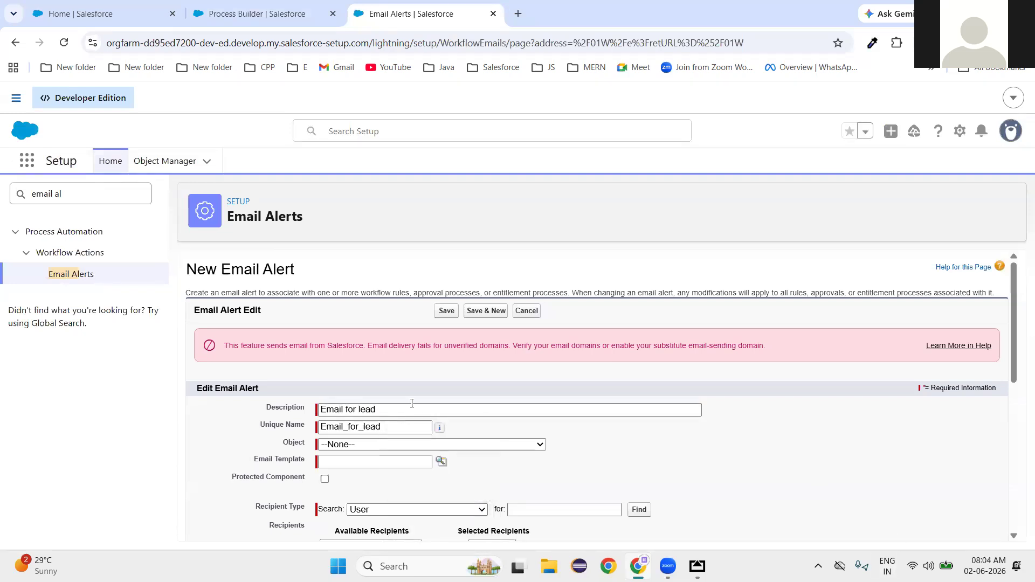
left_click(353, 445)
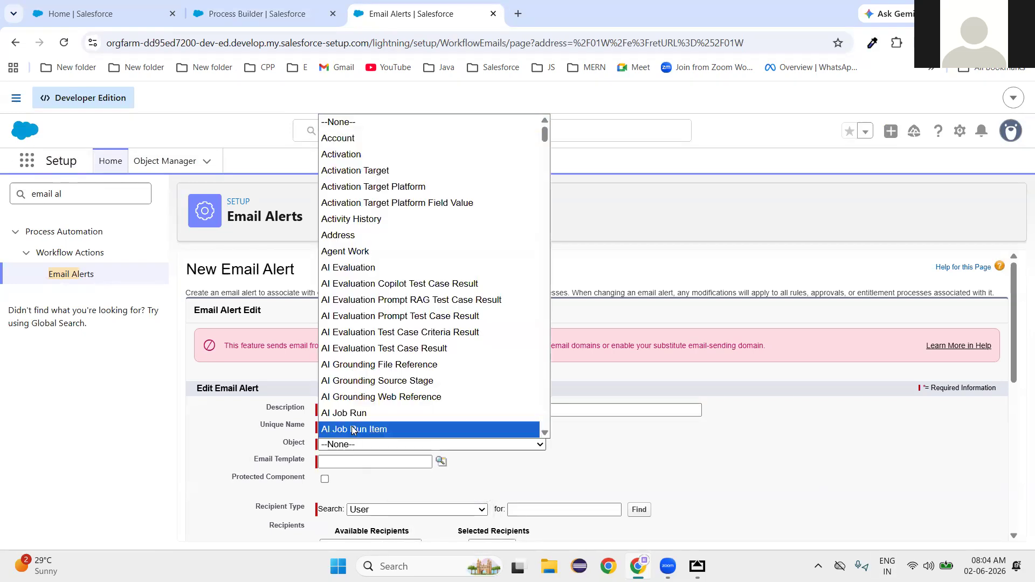
type("lead")
left_click(351, 430)
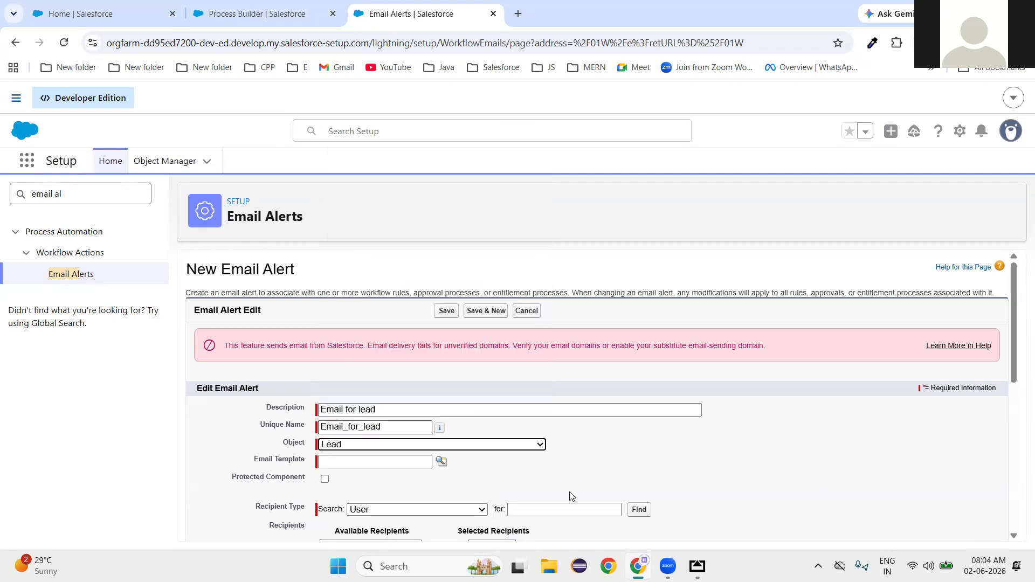
Use the Marketing: Product Inquiry Response template, add the Email field recipient, and save.
left_click(439, 465)
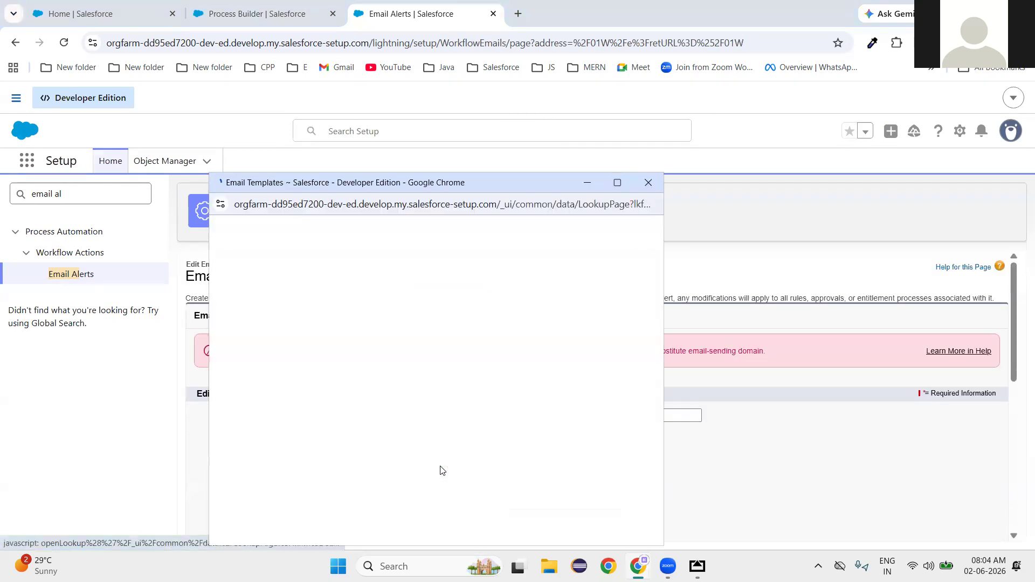
scroll(334, 391, "down", 4)
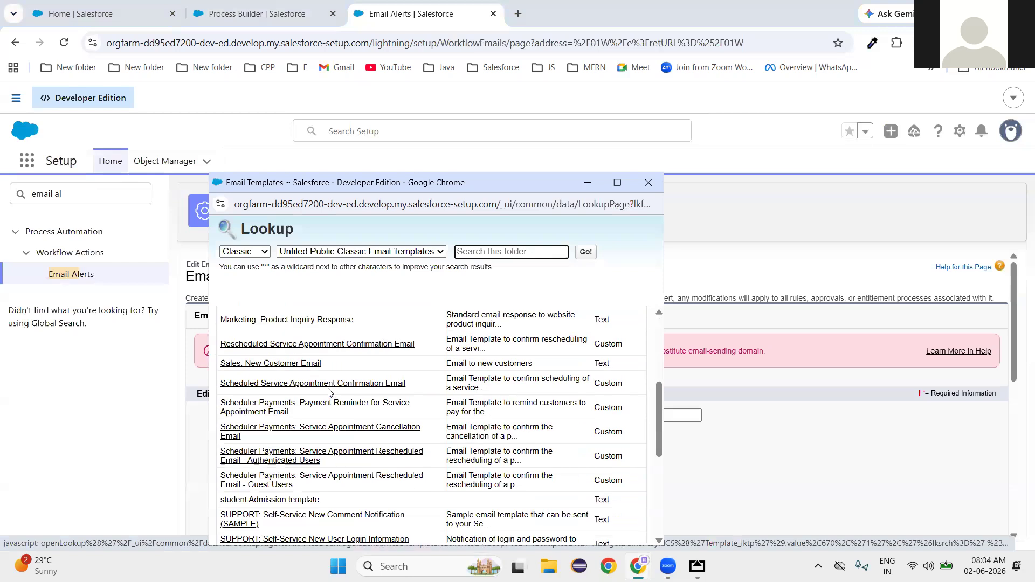
left_click(299, 321)
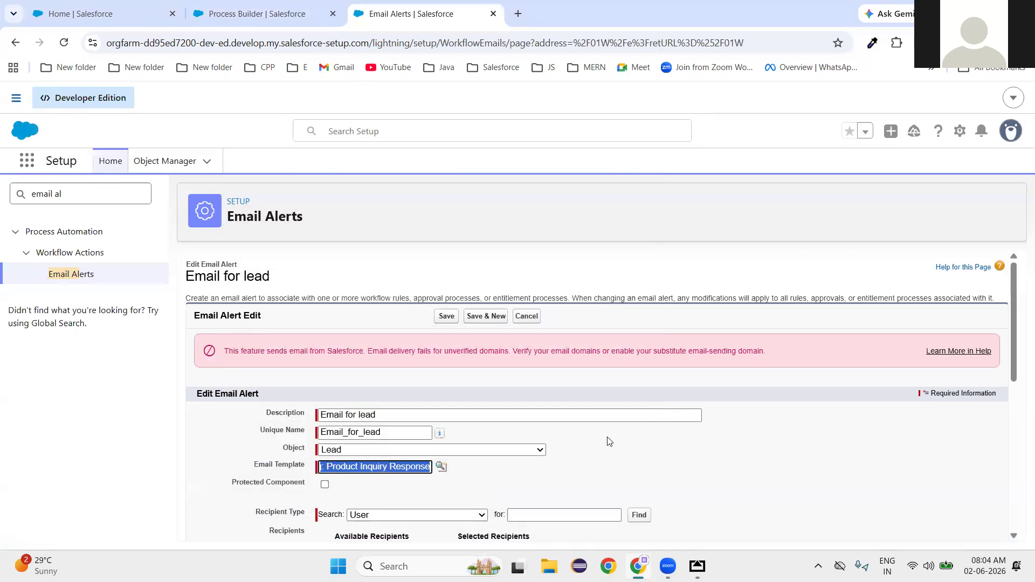
scroll(552, 434, "down", 3)
left_click(388, 314)
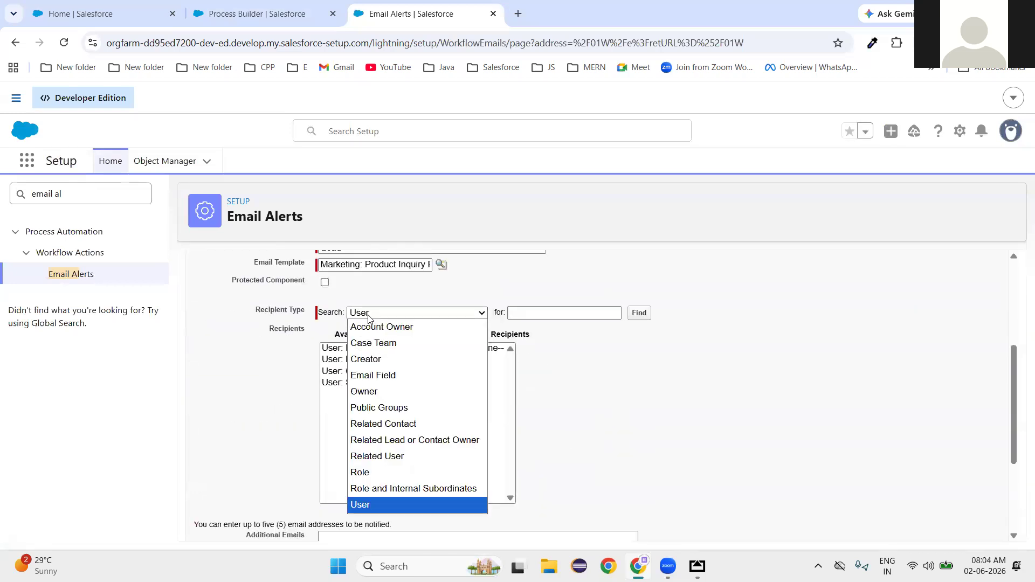
left_click(373, 375)
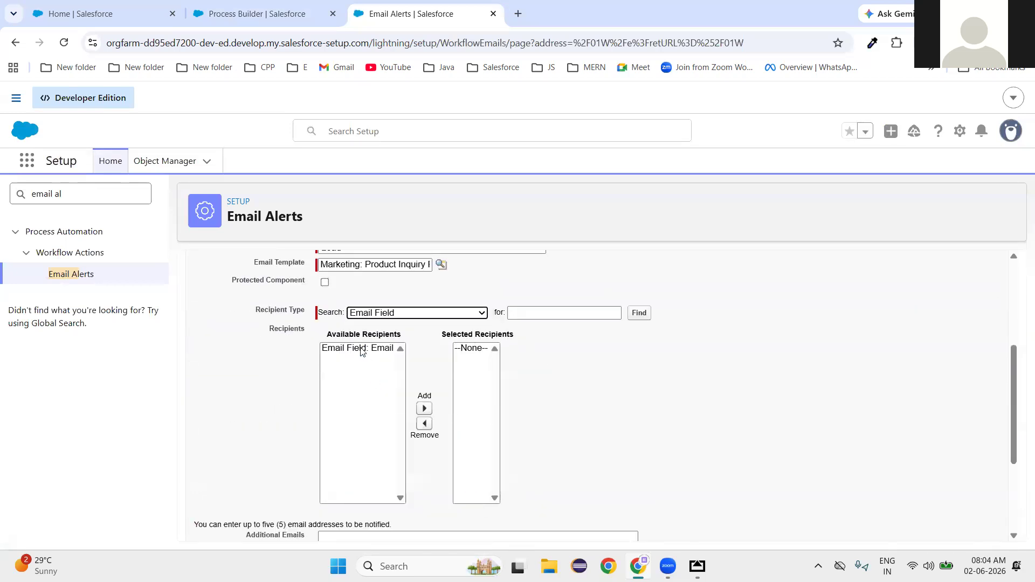
left_click(358, 349)
left_click(424, 409)
scroll(614, 415, "down", 3)
left_click(446, 524)
scroll(646, 444, "up", 5)
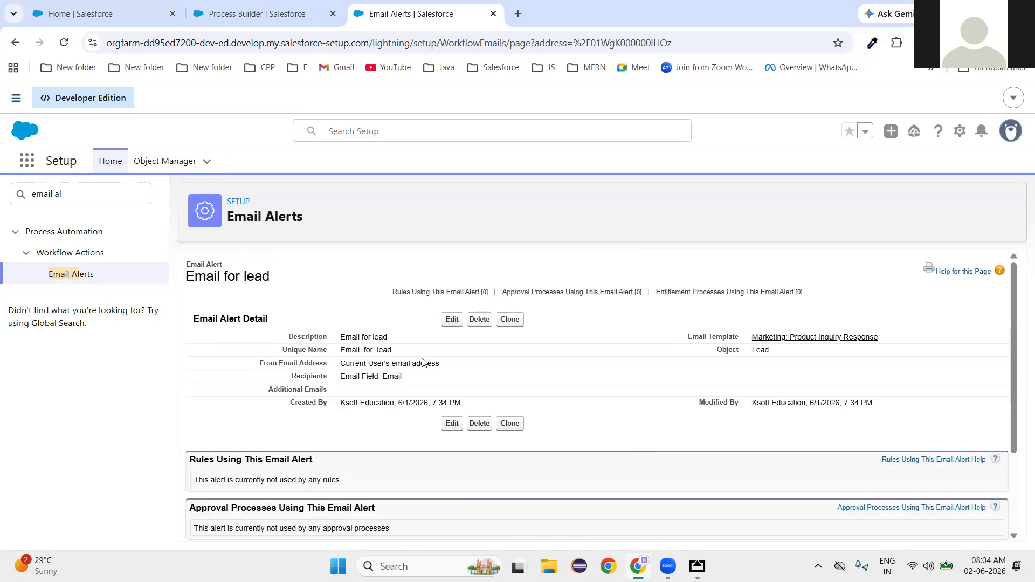
Back in Process Builder, search 'ema' to select the Email_for_lead alert.
left_click(260, 13)
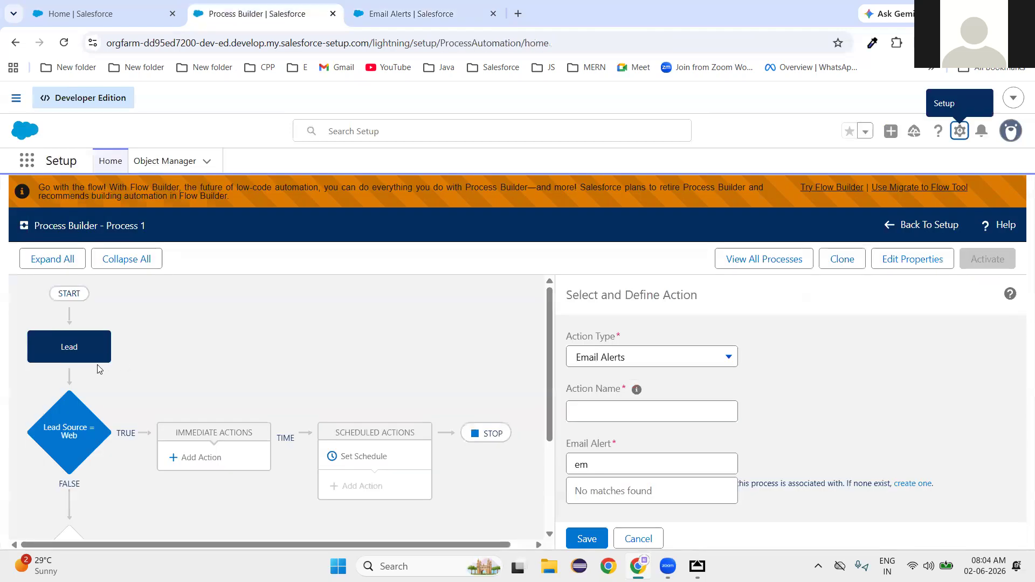
left_click(614, 468)
key("BackSpace")
key("BackSpace")
type("ema")
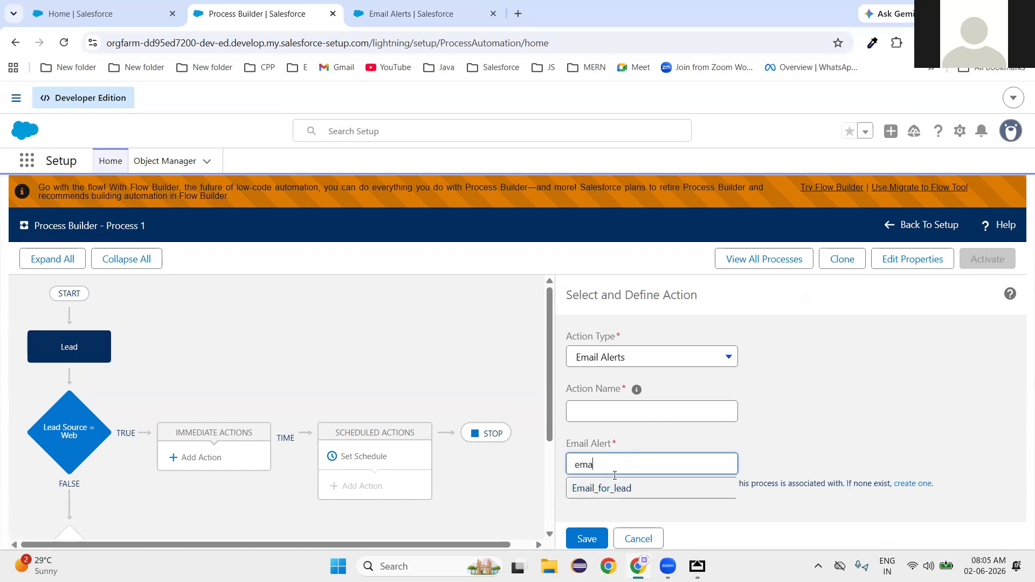
Name the action 'email for lead autoresponse' and save it.
left_click(717, 414)
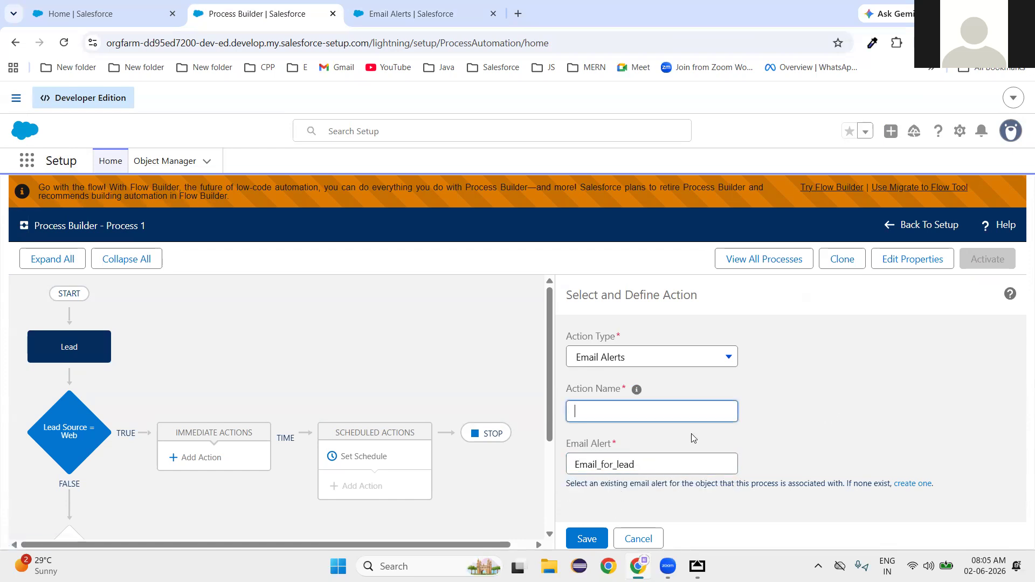
left_click(595, 539)
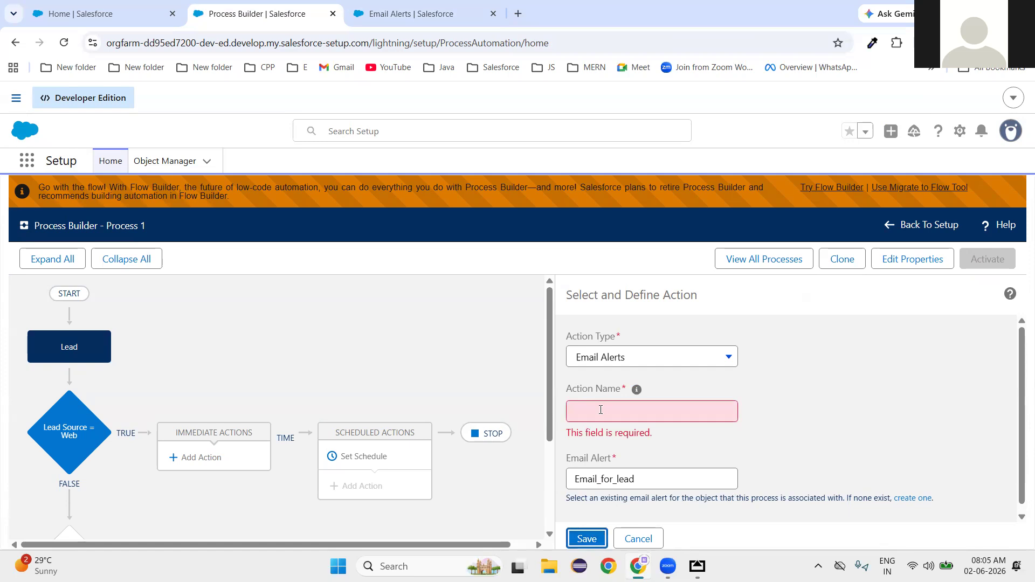
left_click(601, 410)
type("ea")
key("BackSpace")
type("mail for l")
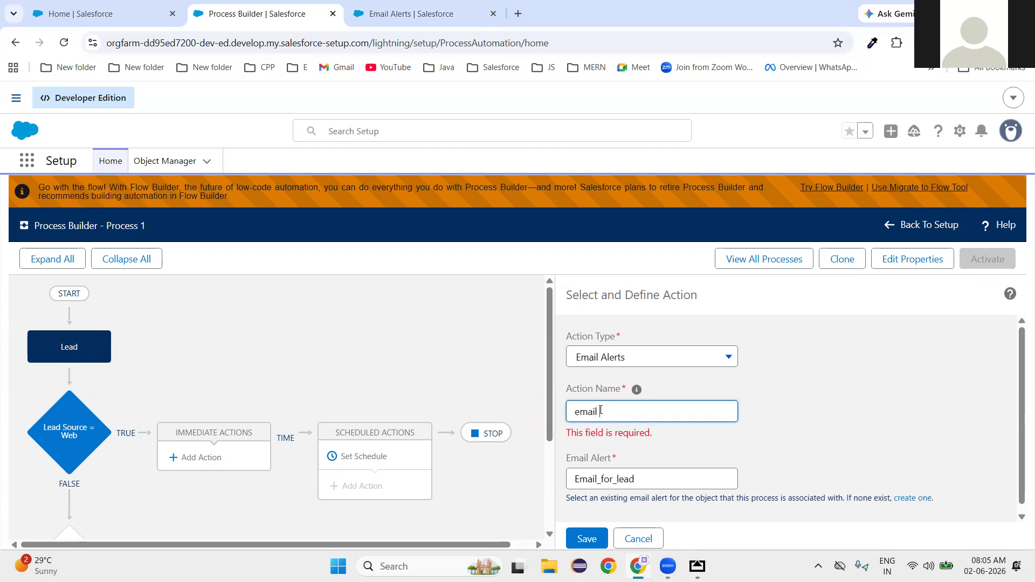
type("ead first e")
key("BackSpace")
key("BackSpace")
key("BackSpace")
key("BackSpace")
key("BackSpace")
key("BackSpace")
key("BackSpace")
key("BackSpace")
type("autoresponse")
left_click(587, 538)
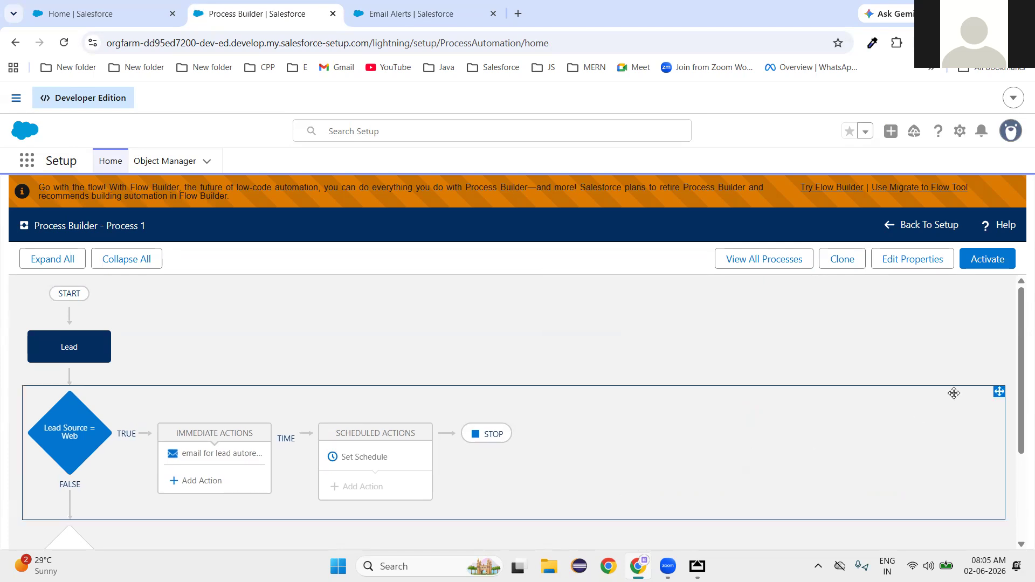
left_click(976, 264)
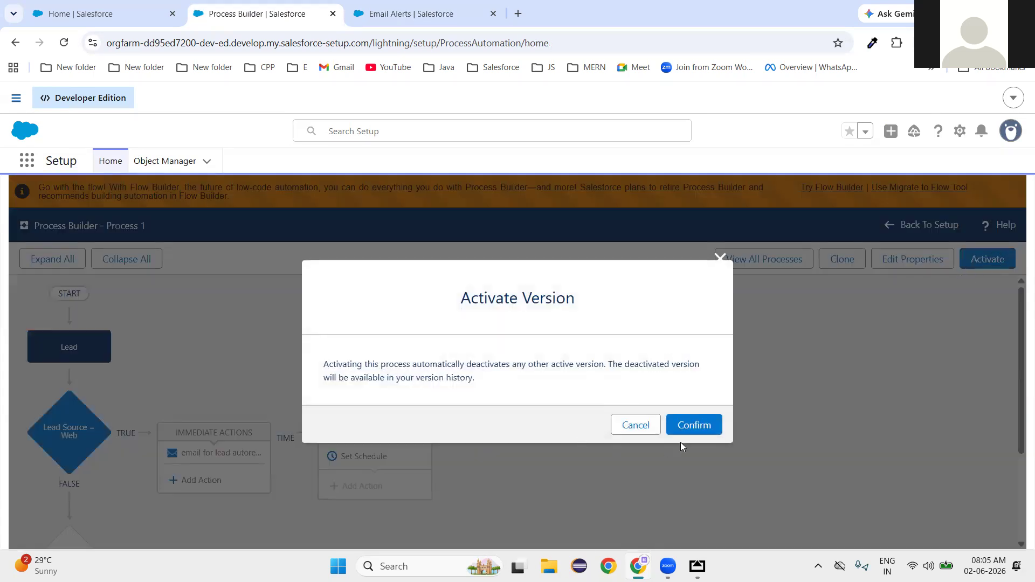
Confirm activation of Process 1's version so it runs read-only.
left_click(696, 424)
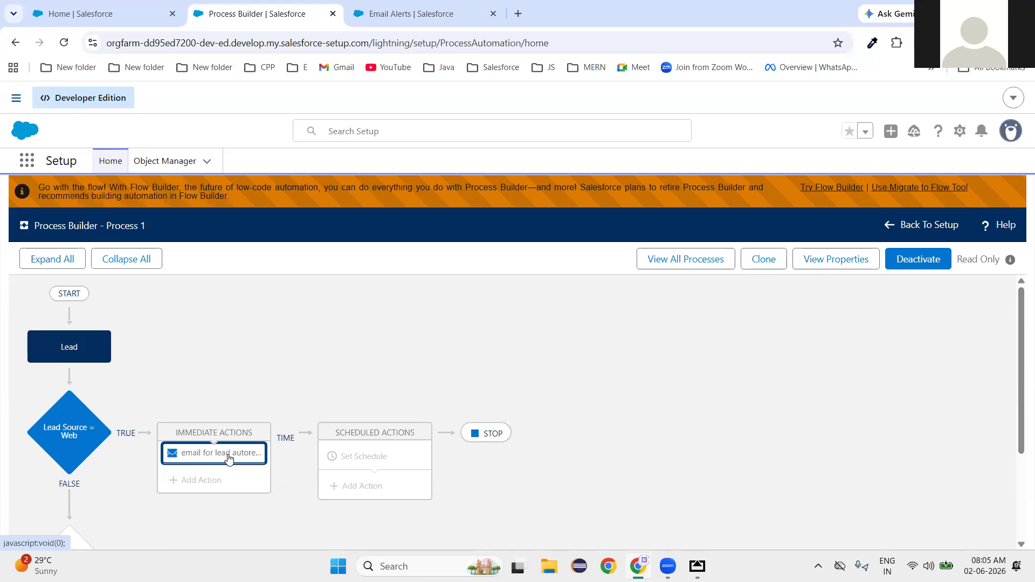
Review the Lead Source = Web criteria (LeadSource equals Web), then return to My Processes.
left_click(63, 412)
scroll(586, 485, "down", 3)
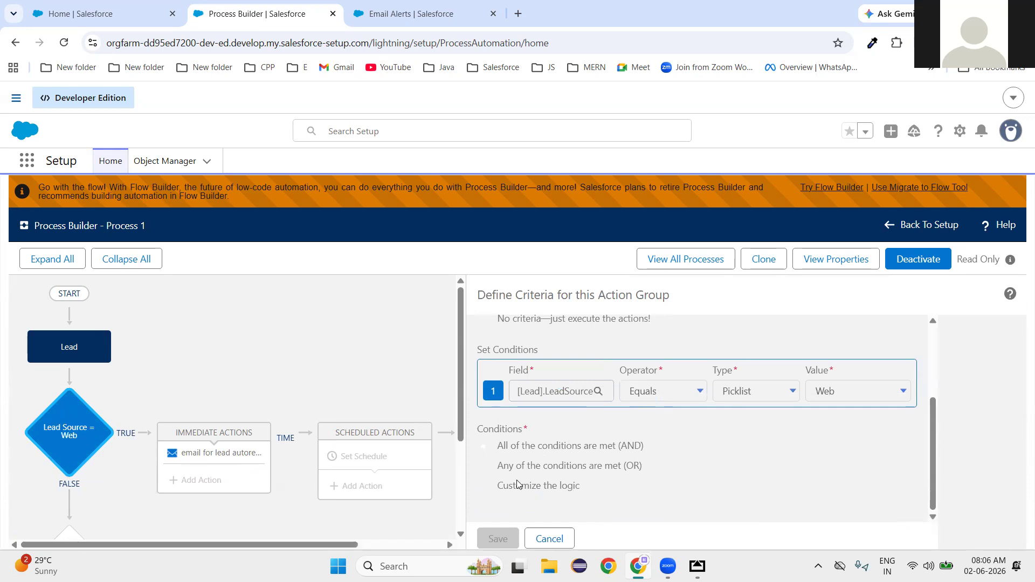
scroll(528, 485, "up", 3)
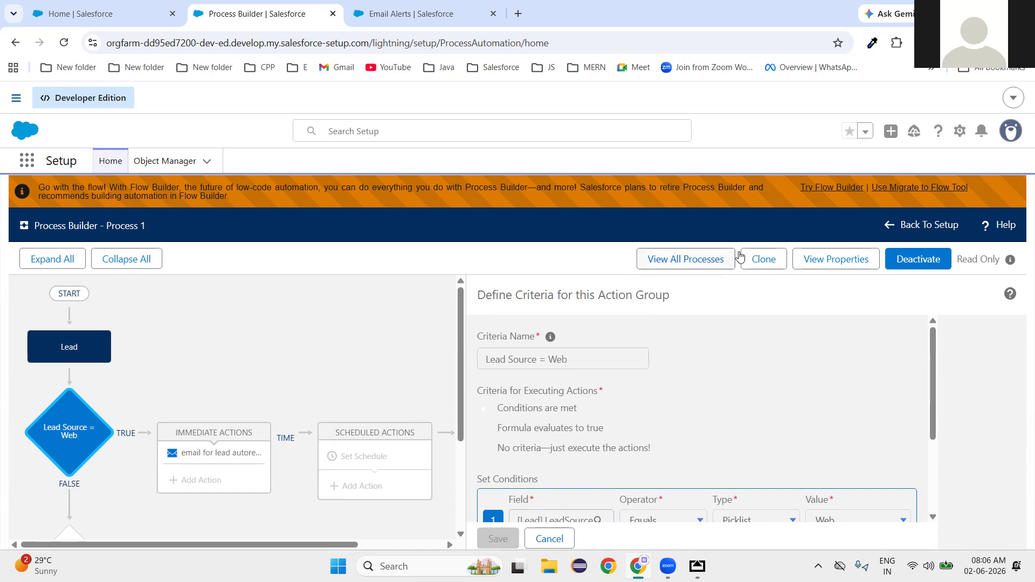
left_click(685, 263)
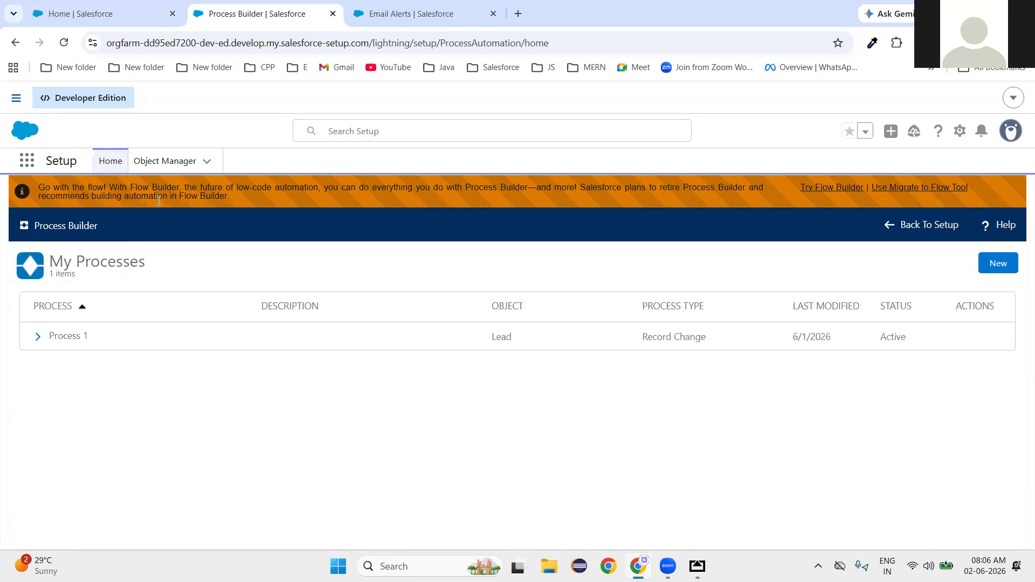
Expand Process 1 in the process list to show its Active Version 1.
left_click(37, 338)
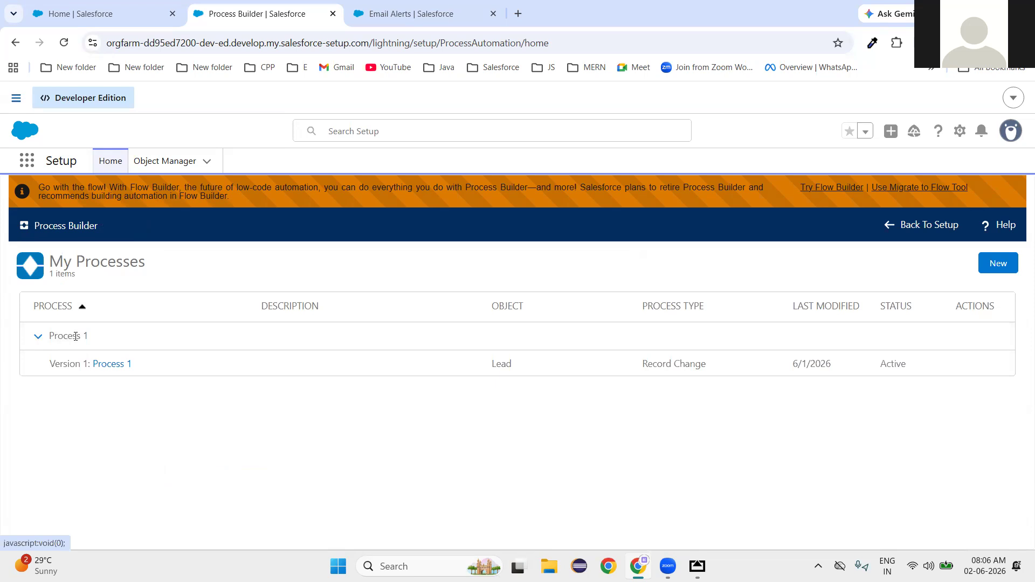
double_click(899, 362)
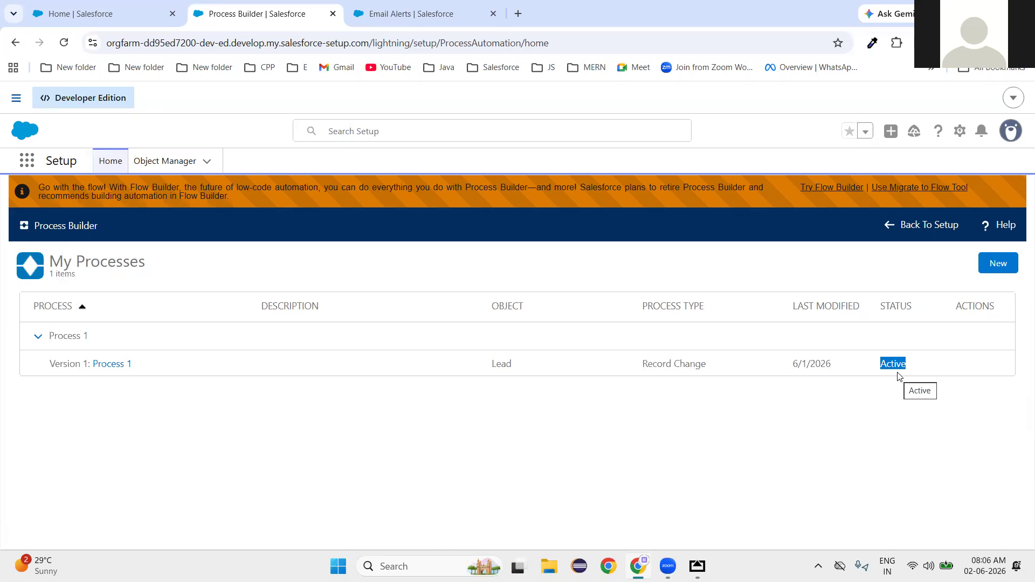
left_click(480, 434)
Clone Version 1 of Process 1 as a new version of the current process.
left_click(113, 364)
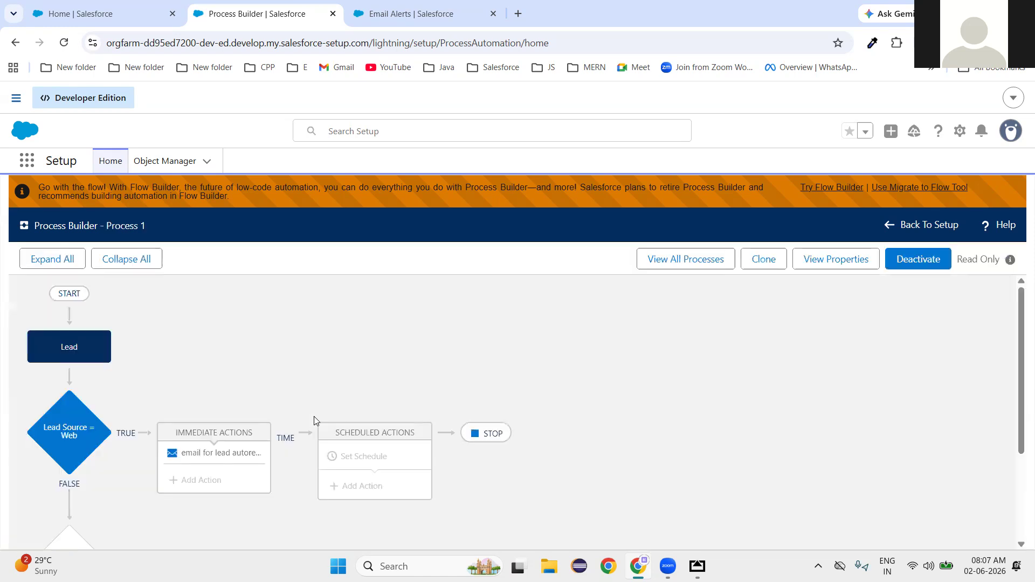
left_click(764, 262)
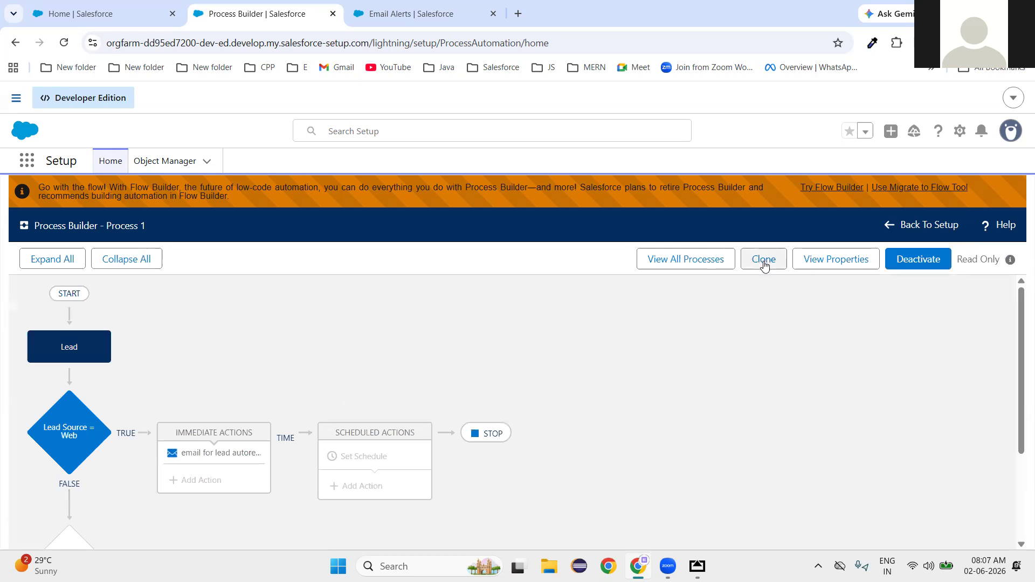
scroll(334, 363, "down", 3)
scroll(287, 369, "up", 1)
scroll(286, 369, "up", 1)
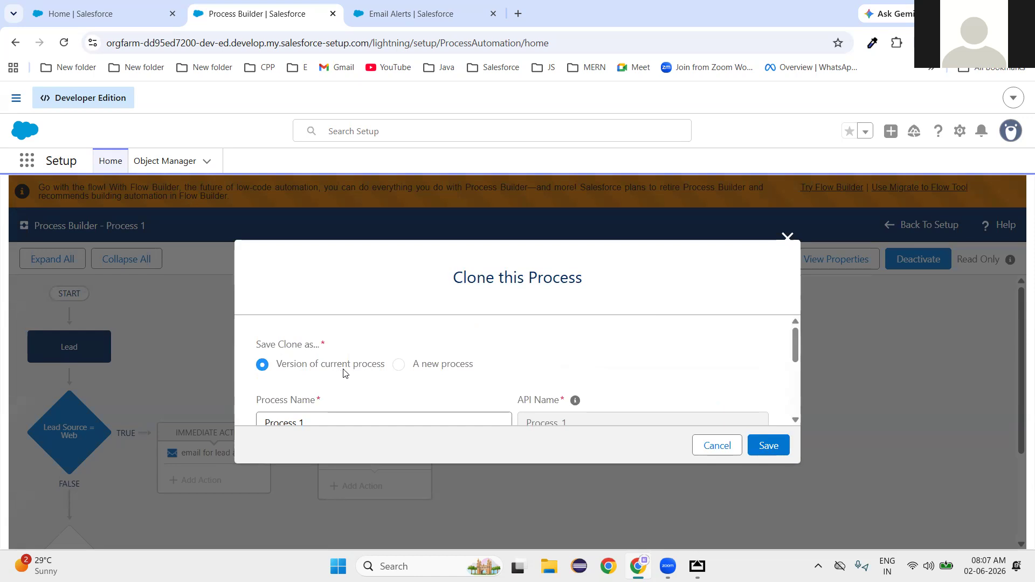
left_click(774, 444)
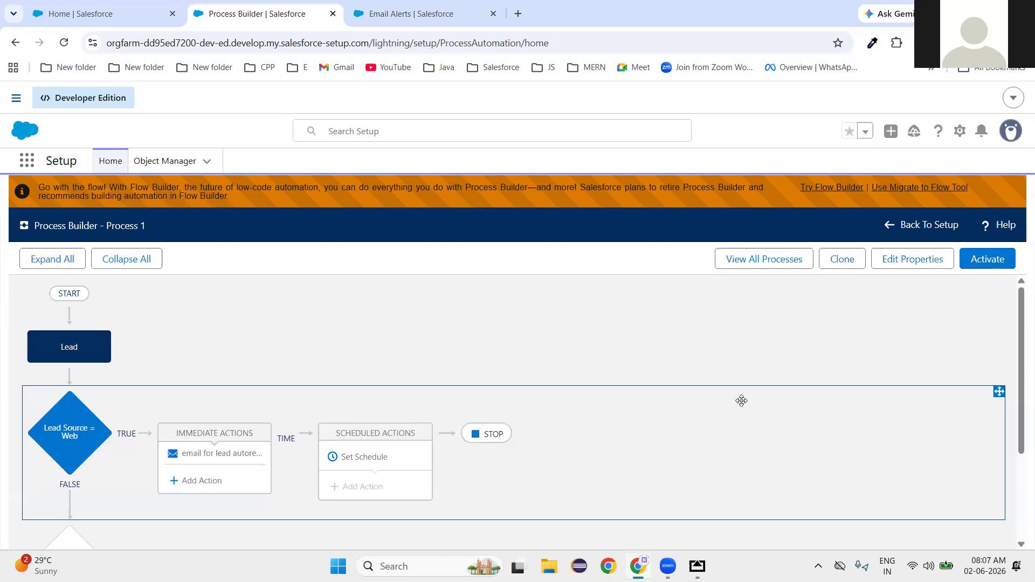
scroll(463, 366, "down", 2)
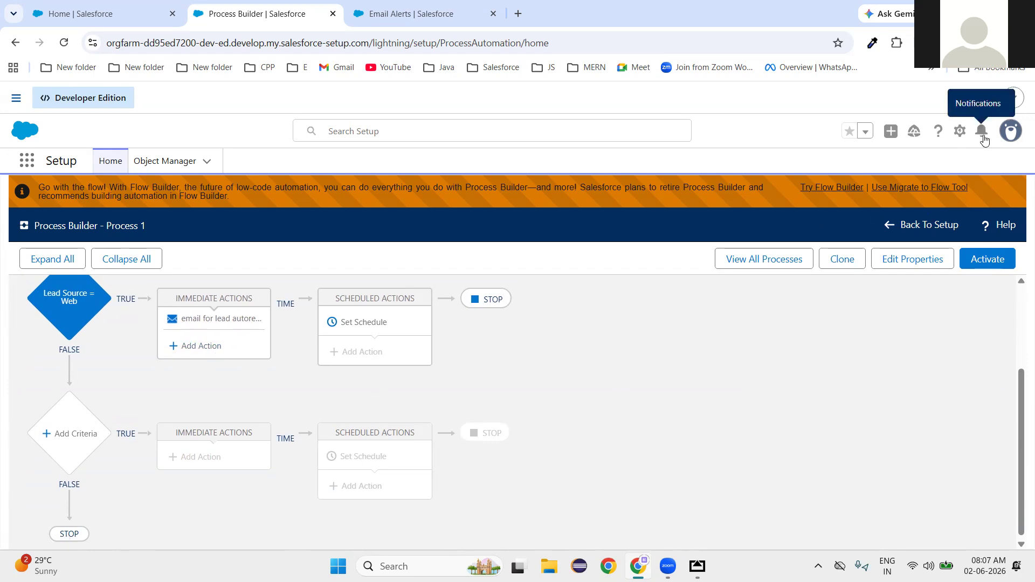
Search Setup Quick Find for 'custom noti' and open the Custom Notifications page.
left_click(388, 14)
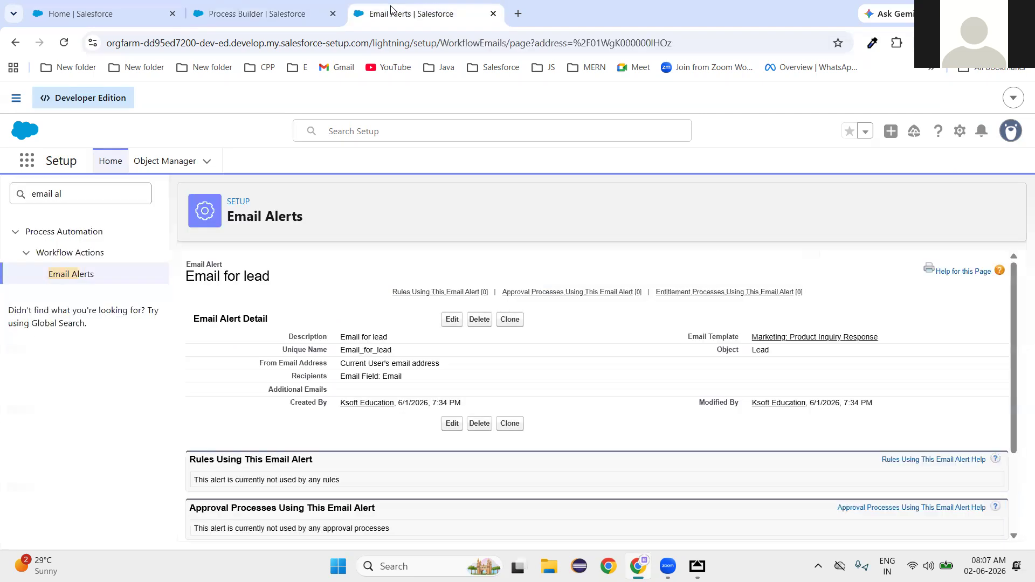
left_click_drag(62, 194, 2, 203)
key("BackSpace")
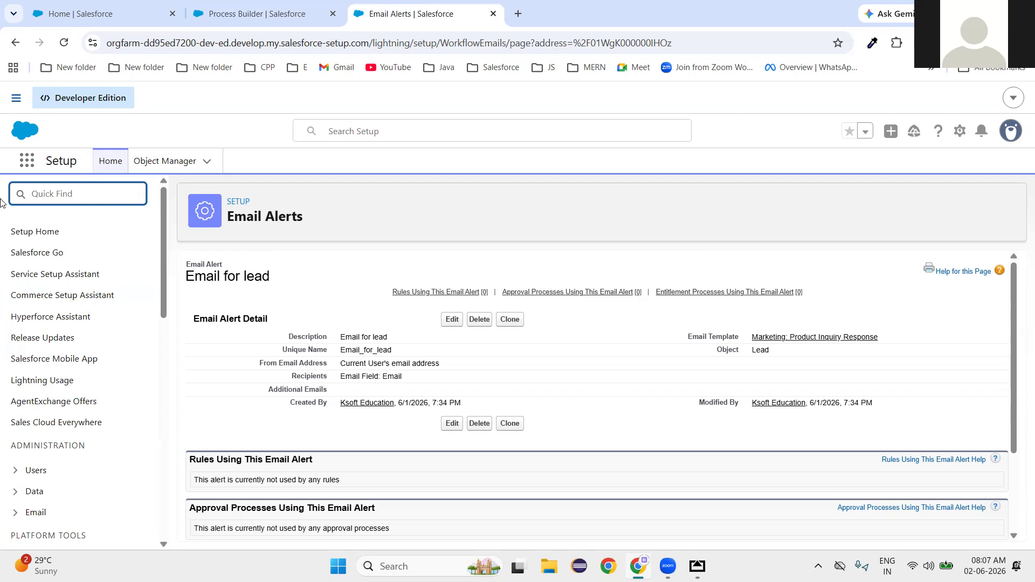
type("custom")
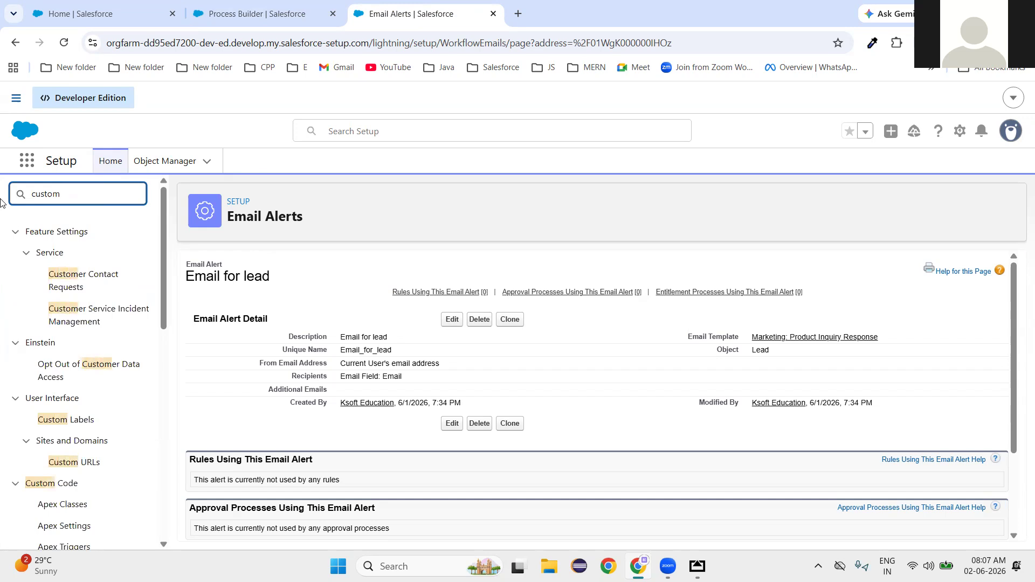
type(" noti")
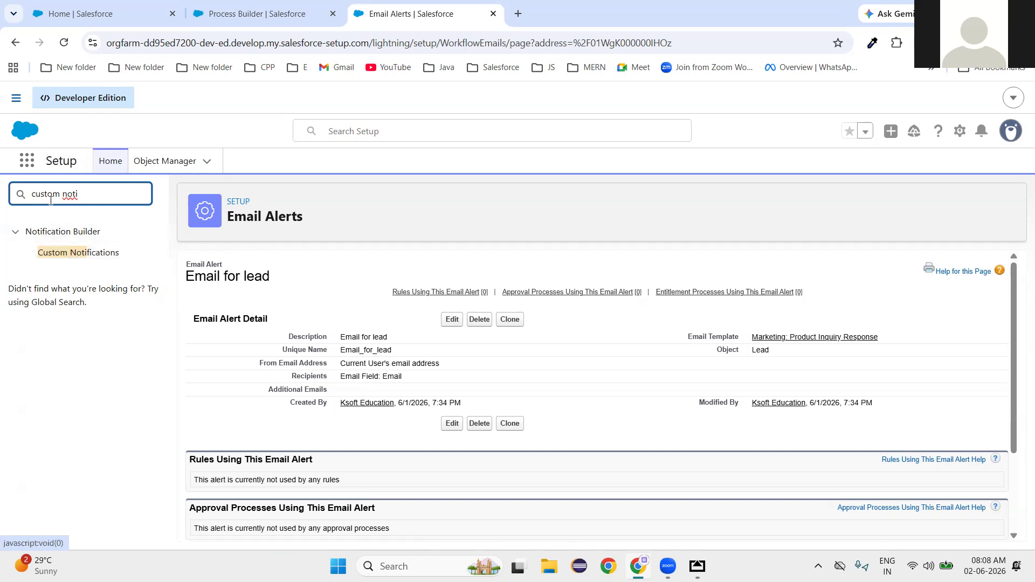
left_click(84, 258)
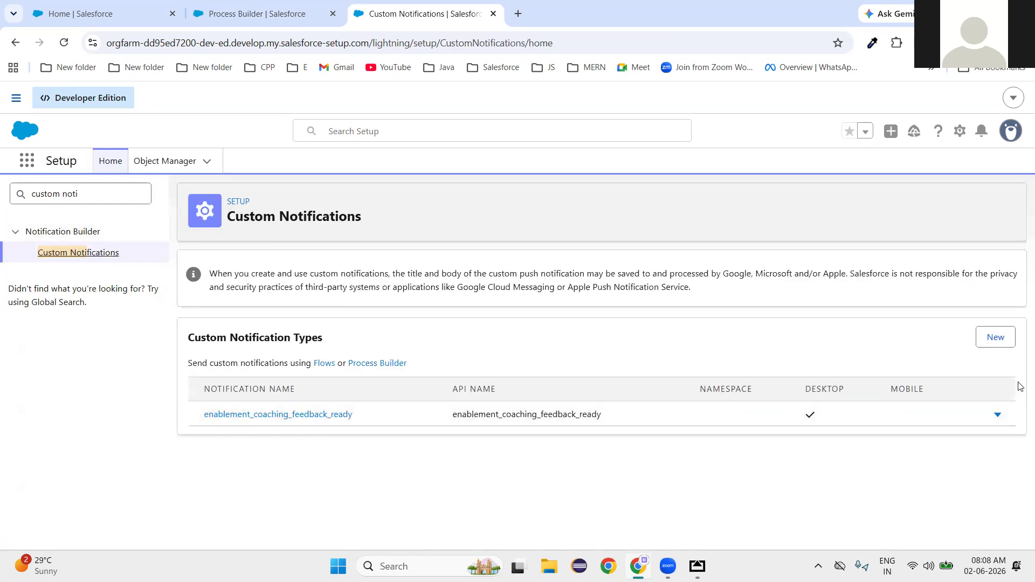
Create the 'Lead Owner Notification' custom notification type enabled for desktop and mobile.
left_click(995, 344)
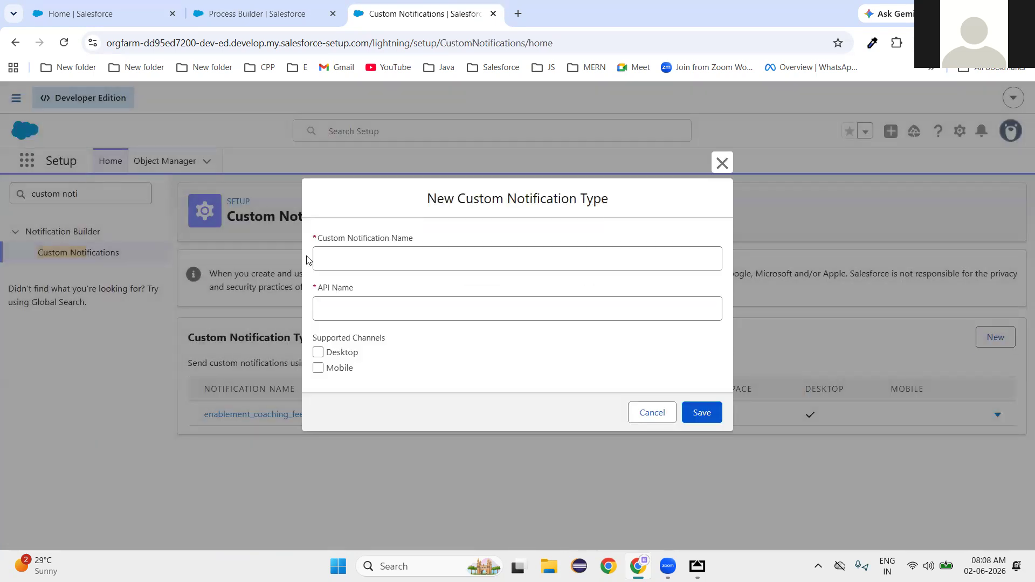
left_click(342, 255)
type("Lea")
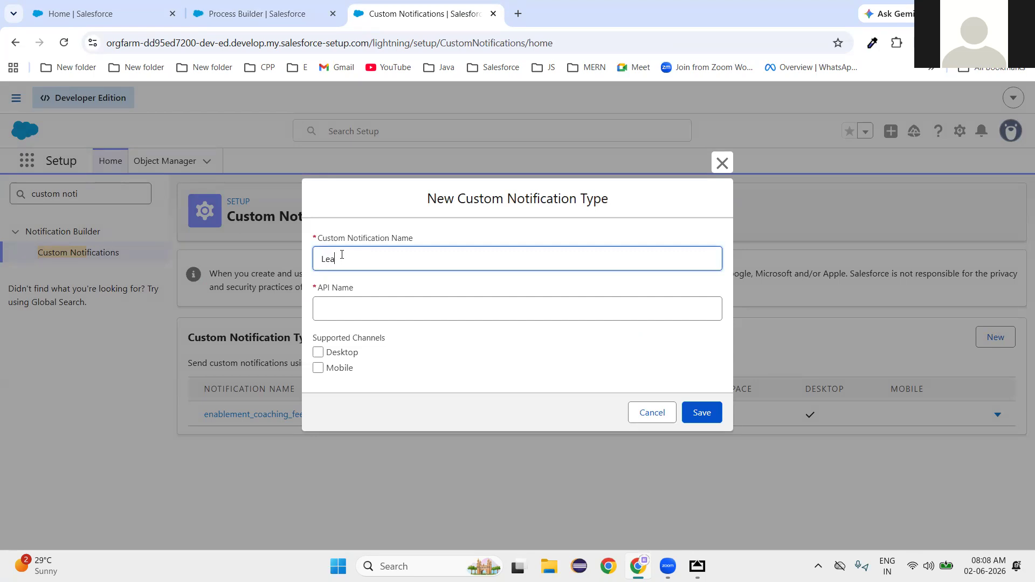
type("d Owner Notification")
left_click(468, 393)
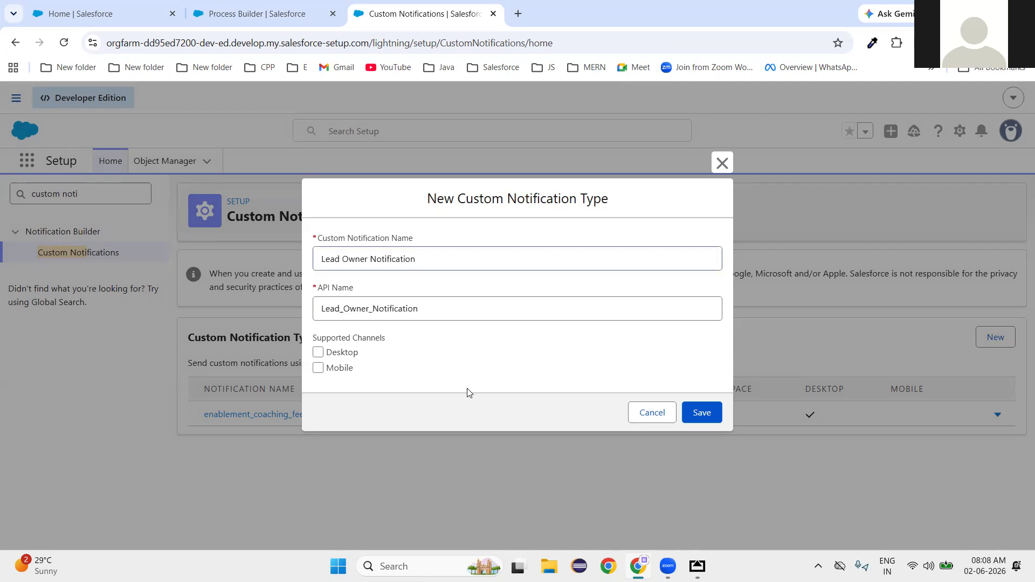
left_click(318, 369)
left_click(319, 353)
left_click(702, 413)
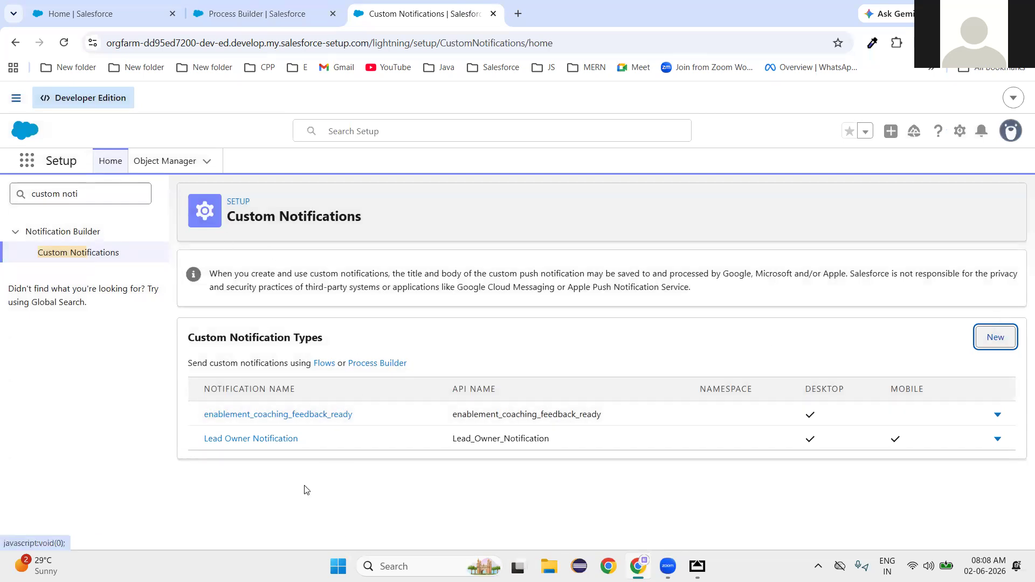
Highlight the new Lead_Owner_Notification API name, then return to the Process 1 canvas.
triple_click(269, 341)
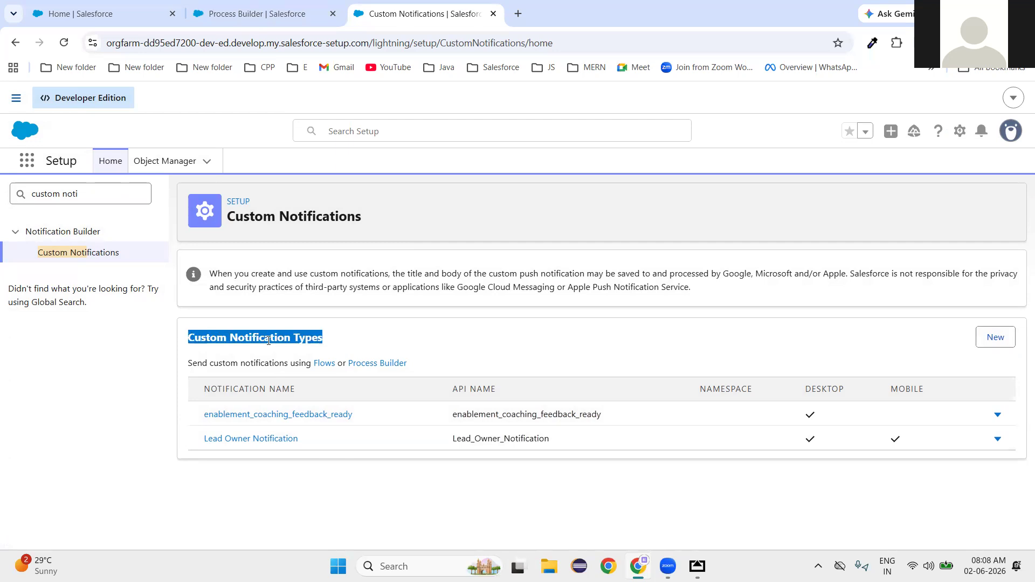
double_click(488, 439)
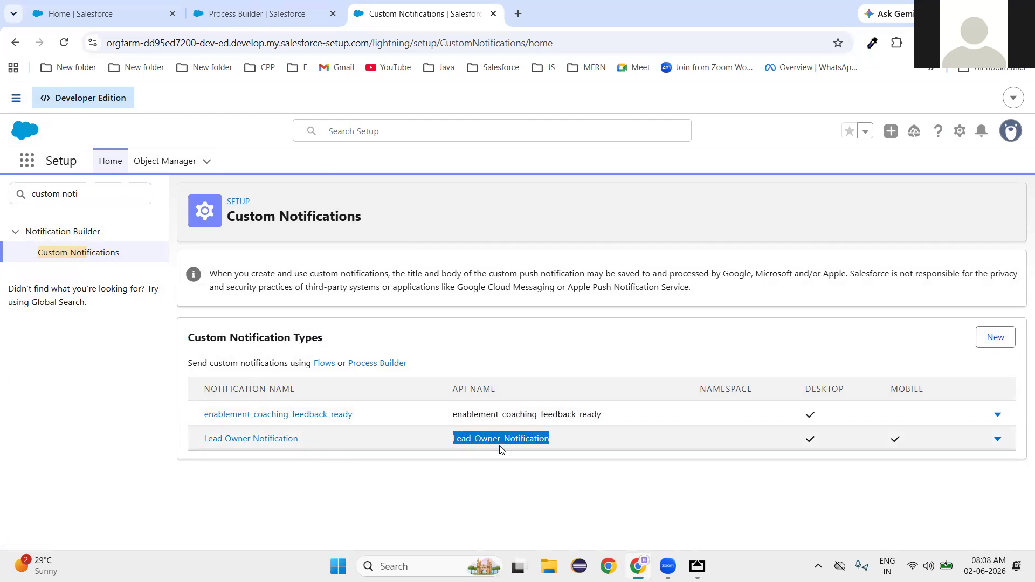
left_click(254, 13)
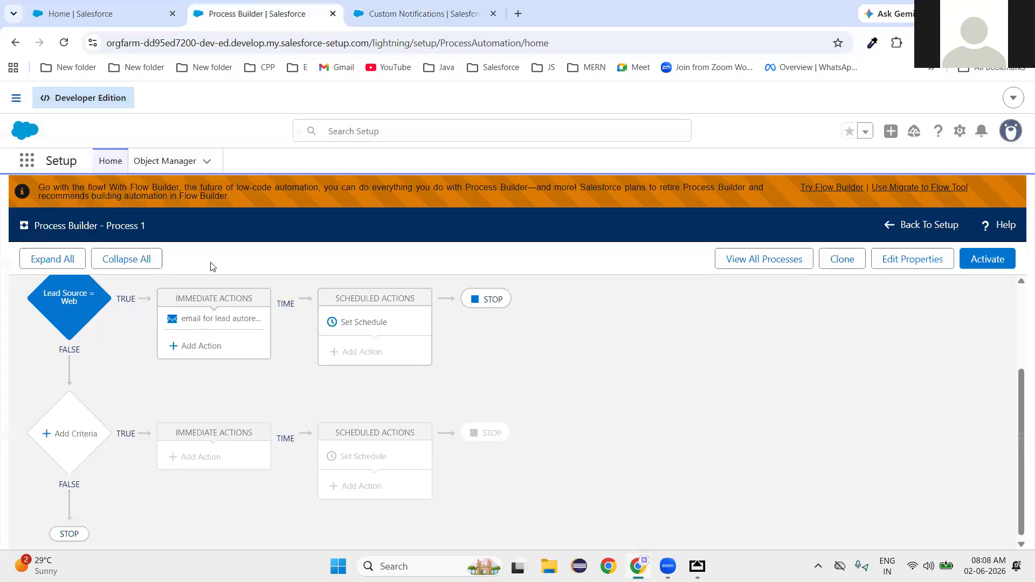
Add a custom notification action named 'Notification' using the Lead Owner Notification type.
left_click(210, 354)
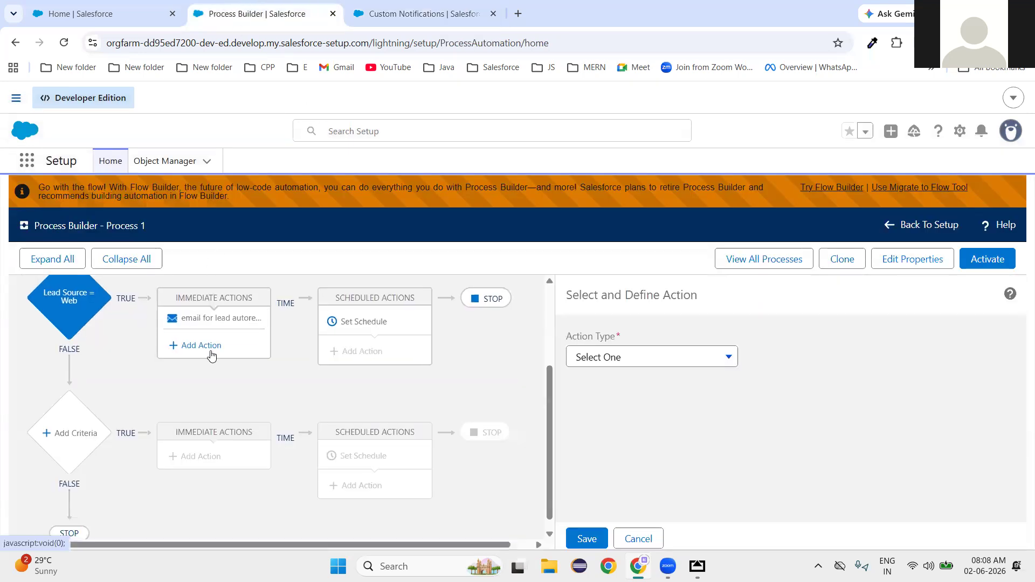
left_click(643, 357)
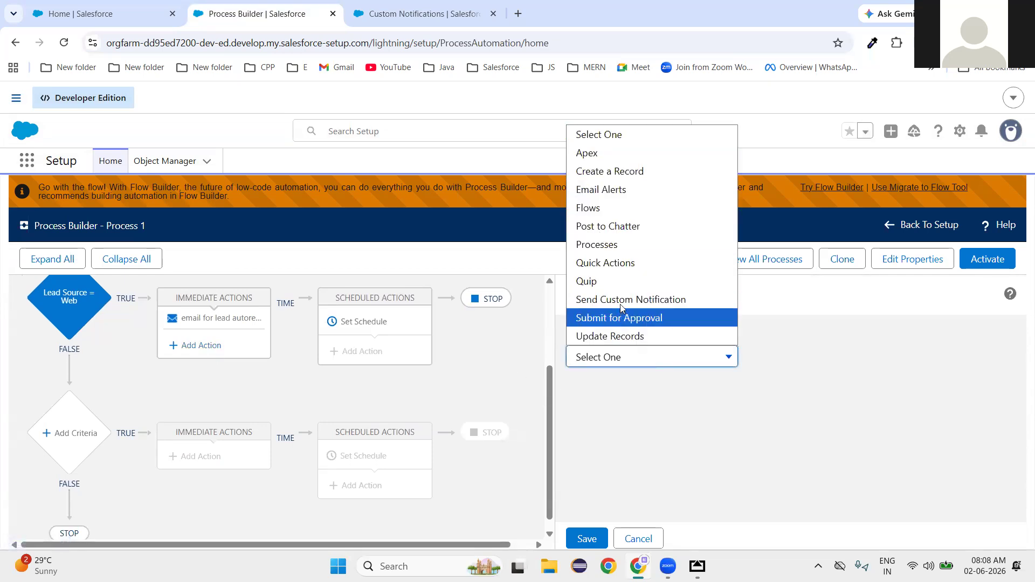
left_click(639, 299)
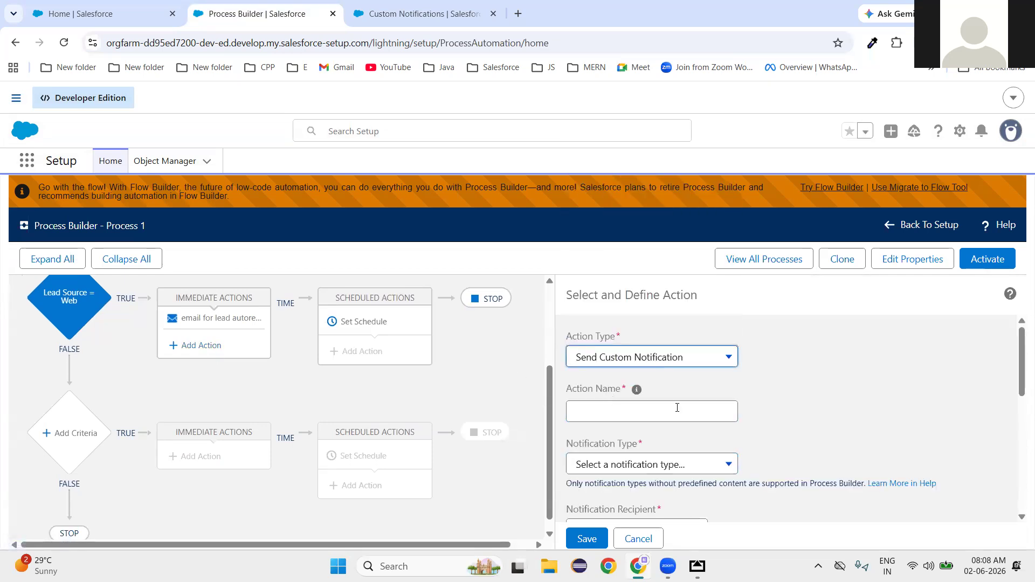
left_click(634, 415)
type("Notif")
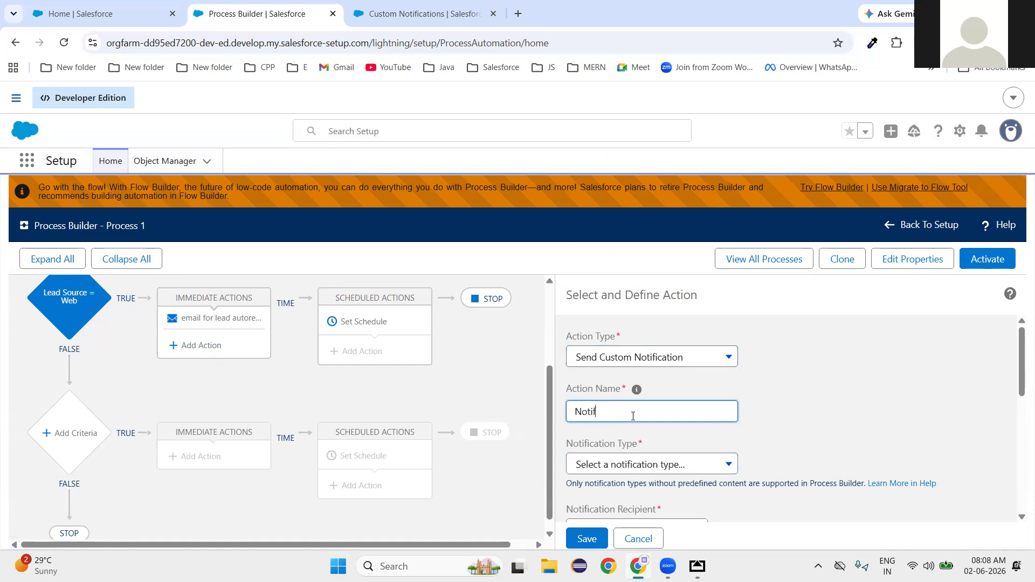
type("ication")
scroll(872, 407, "down", 3)
left_click(629, 331)
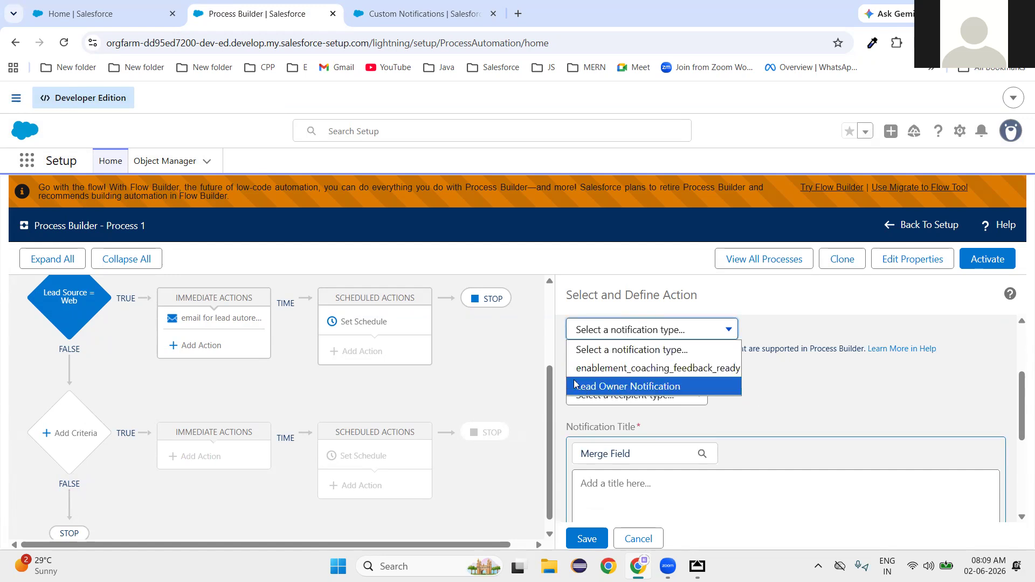
left_click(657, 387)
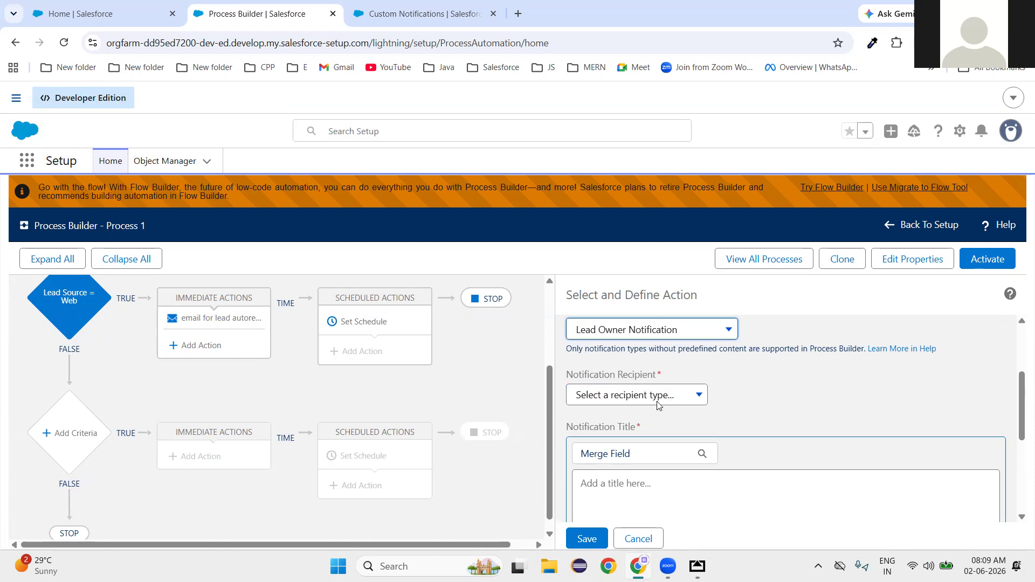
Send the notification to the record owner, using the [Lead].OwnerId field.
left_click(657, 404)
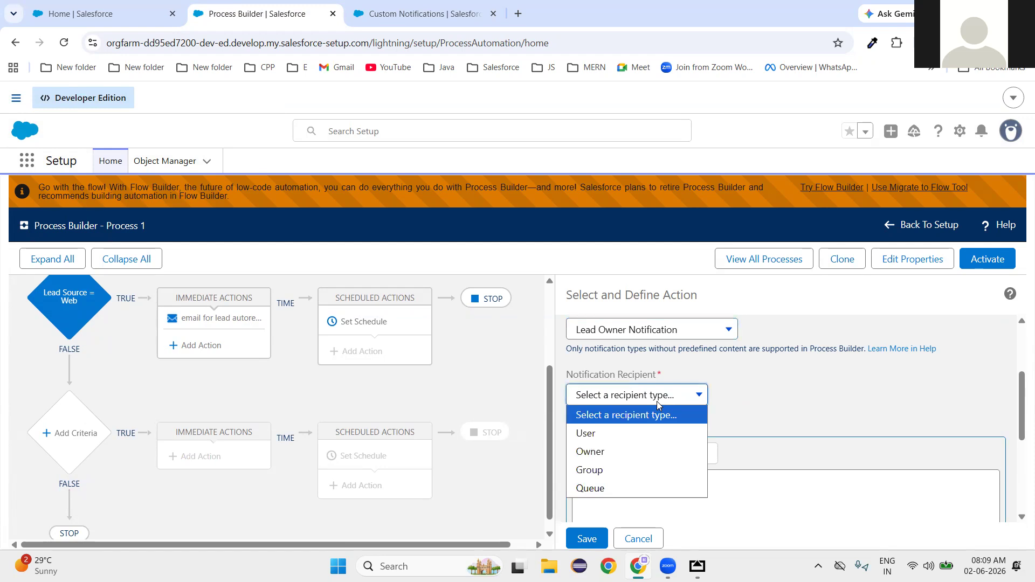
left_click(620, 451)
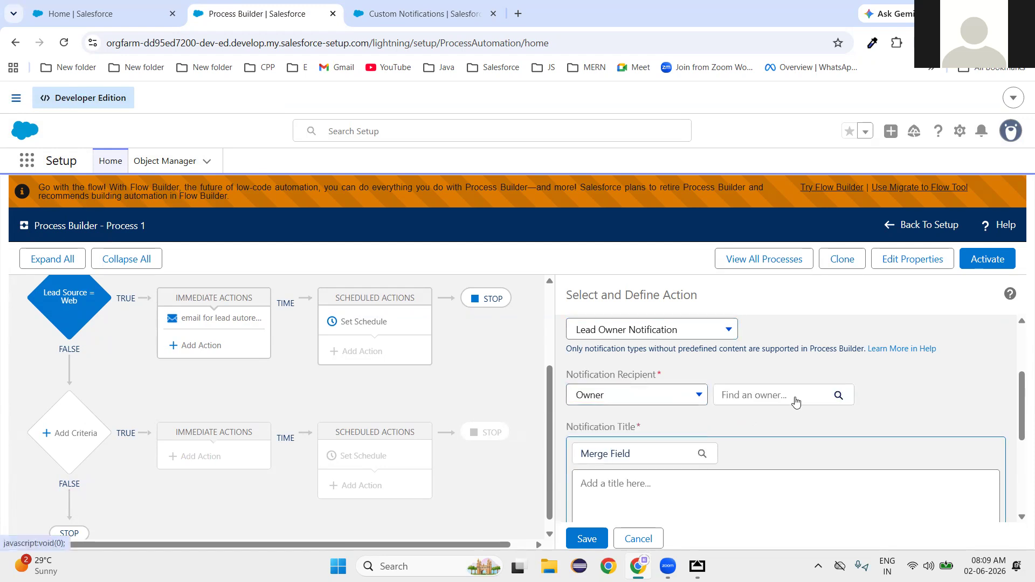
left_click(839, 396)
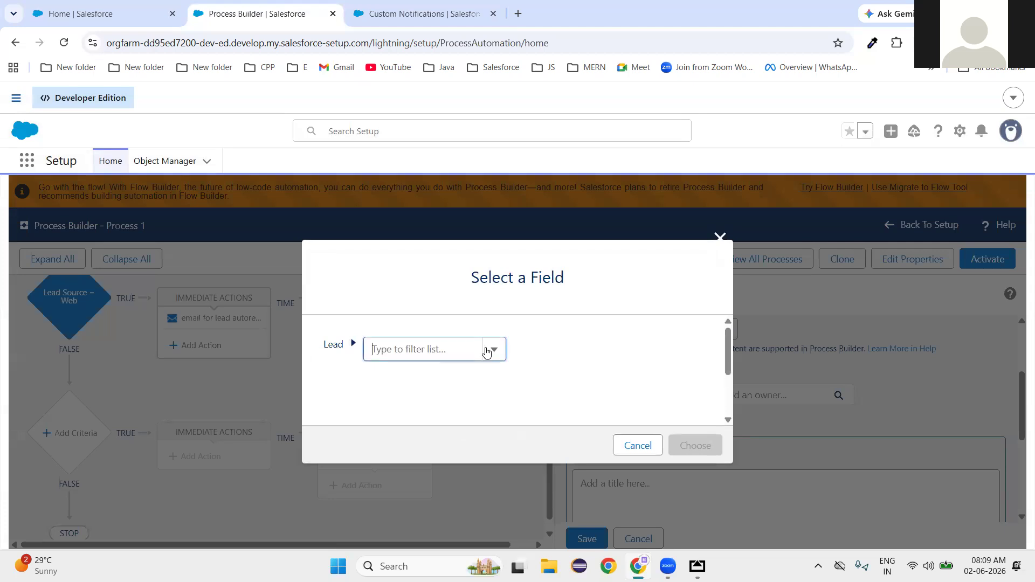
left_click(408, 350)
scroll(423, 431, "down", 5)
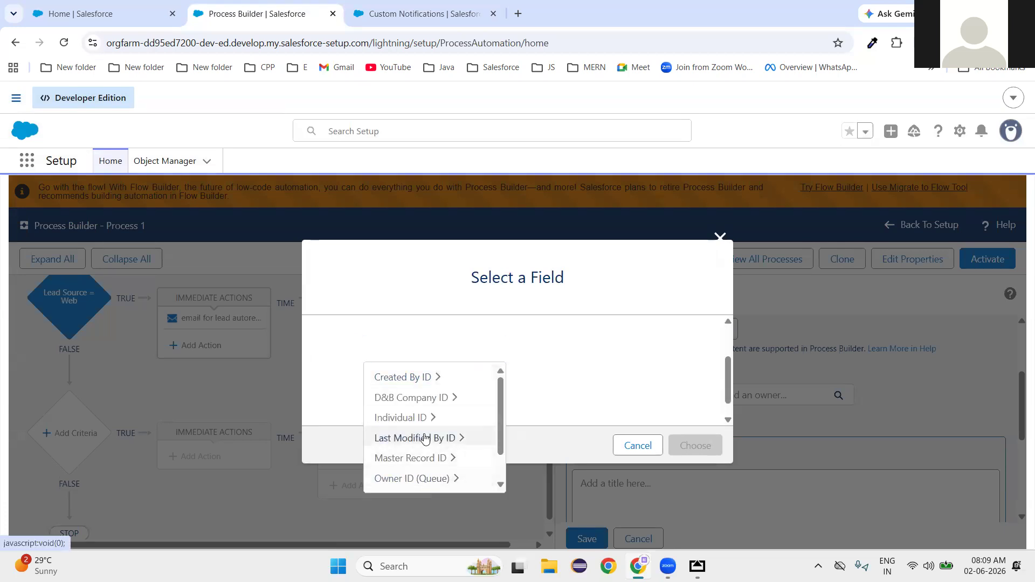
left_click(399, 393)
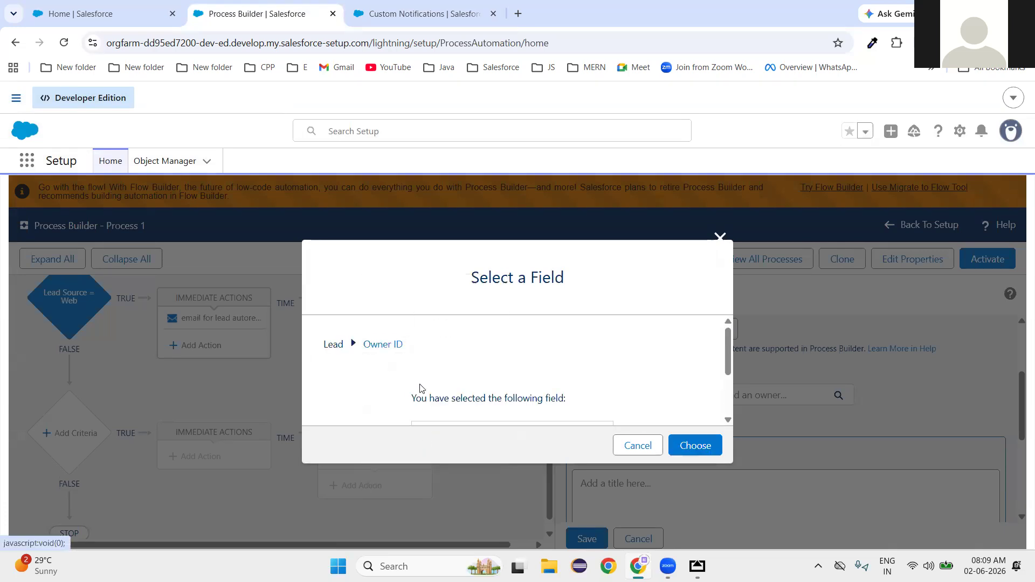
left_click(694, 446)
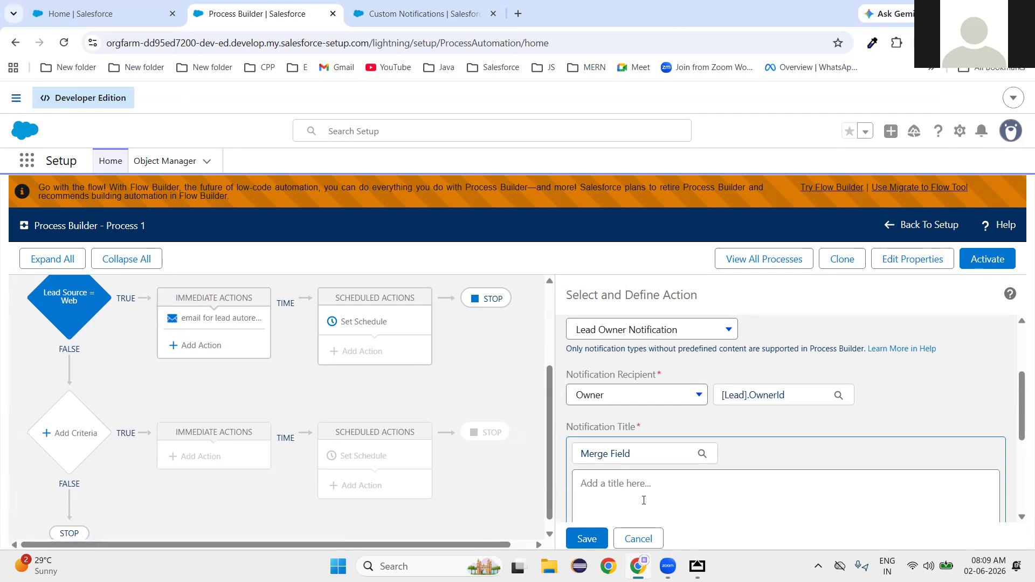
Set the notification title to 'New Lead Assigned..!!'.
scroll(644, 500, "down", 1)
scroll(651, 495, "down", 3)
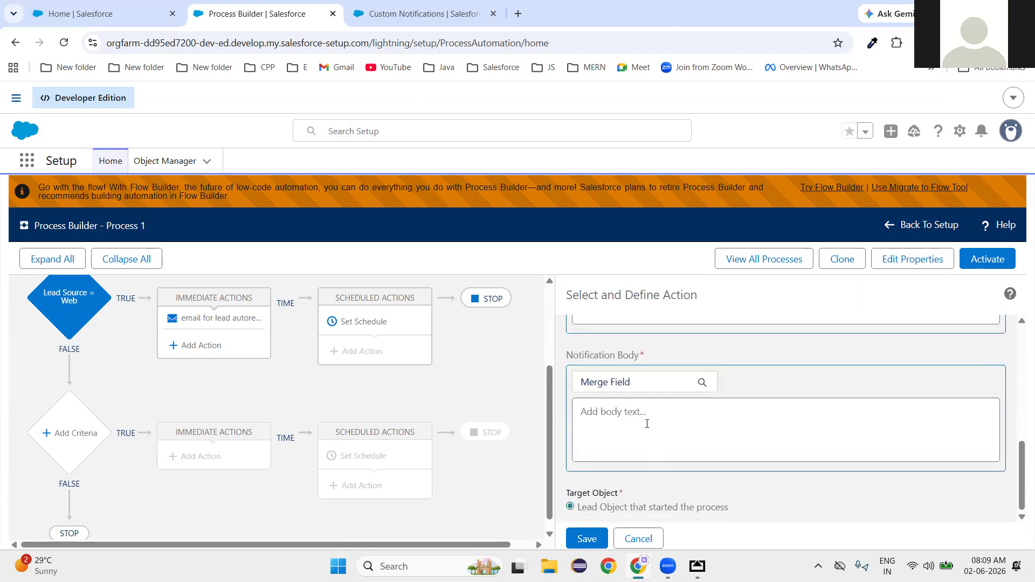
scroll(647, 424, "up", 1)
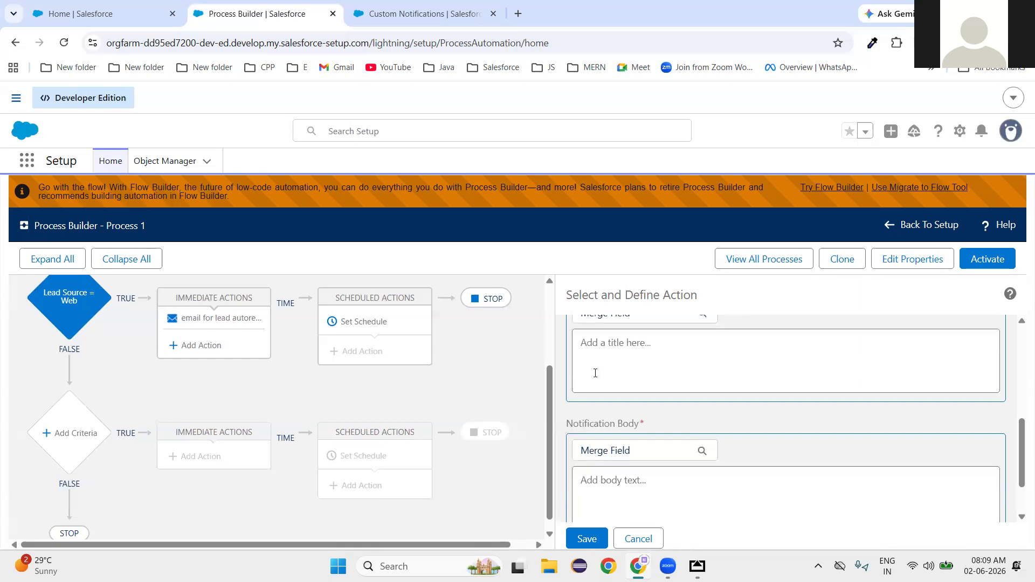
scroll(595, 373, "up", 1)
left_click(597, 413)
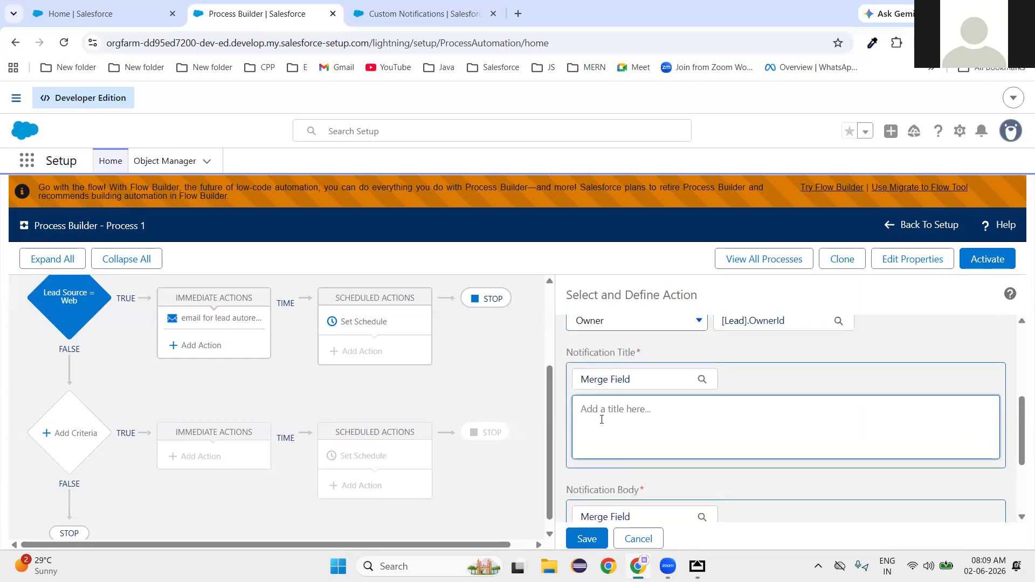
type("New Lead Assigned..!!")
Start the notification body with 'Hello' and bring up the merge field picker.
scroll(640, 474, "down", 2)
left_click(614, 438)
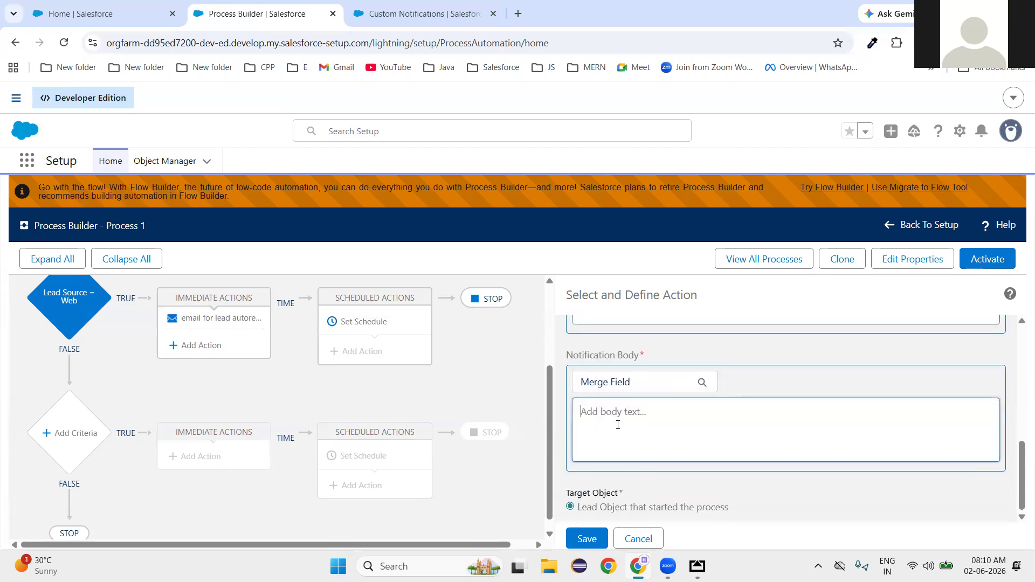
type("Hello")
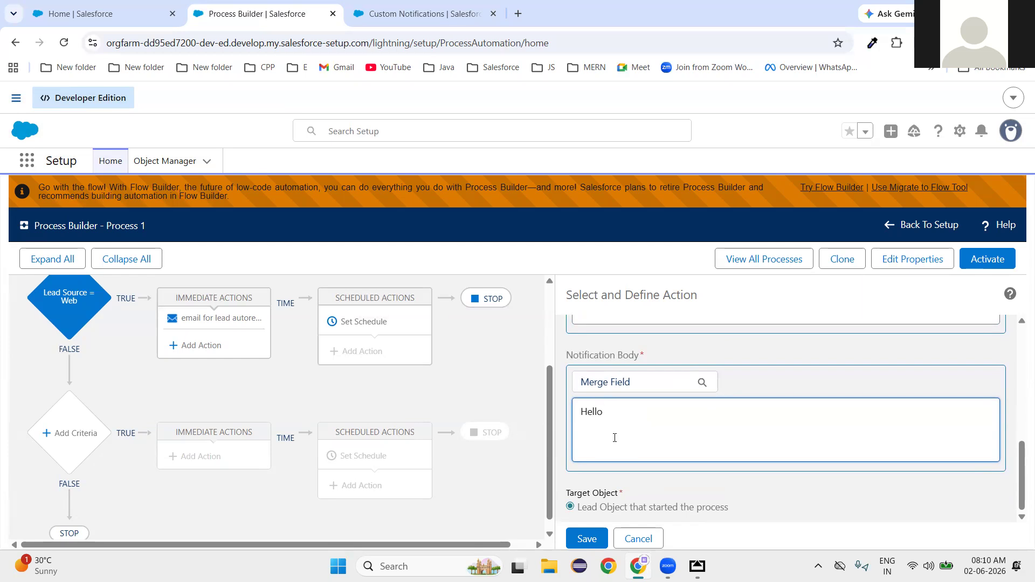
left_click(607, 384)
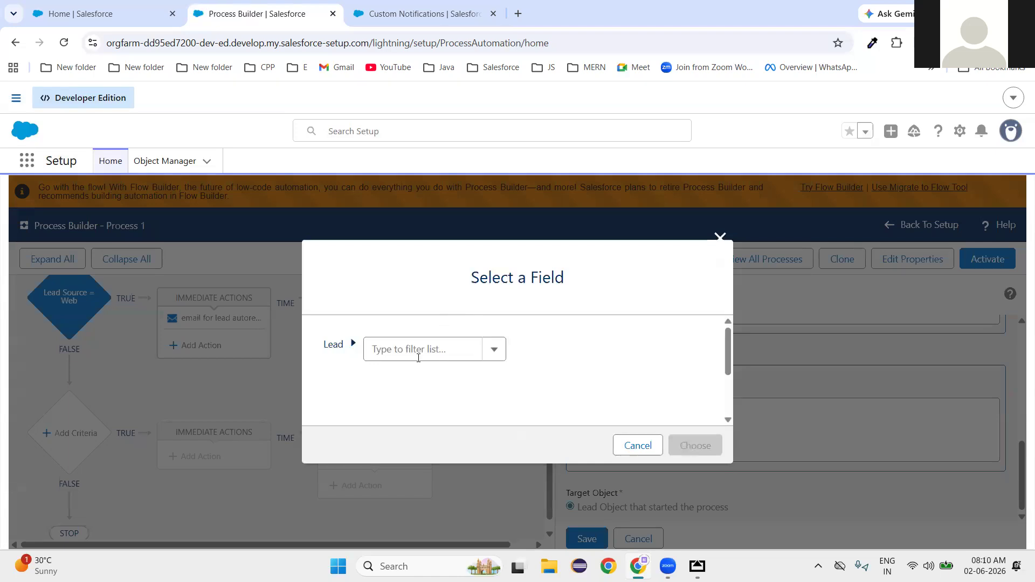
Insert the Owner ID (User) ▸ First Name merge field after 'Hello' in the body.
left_click(424, 351)
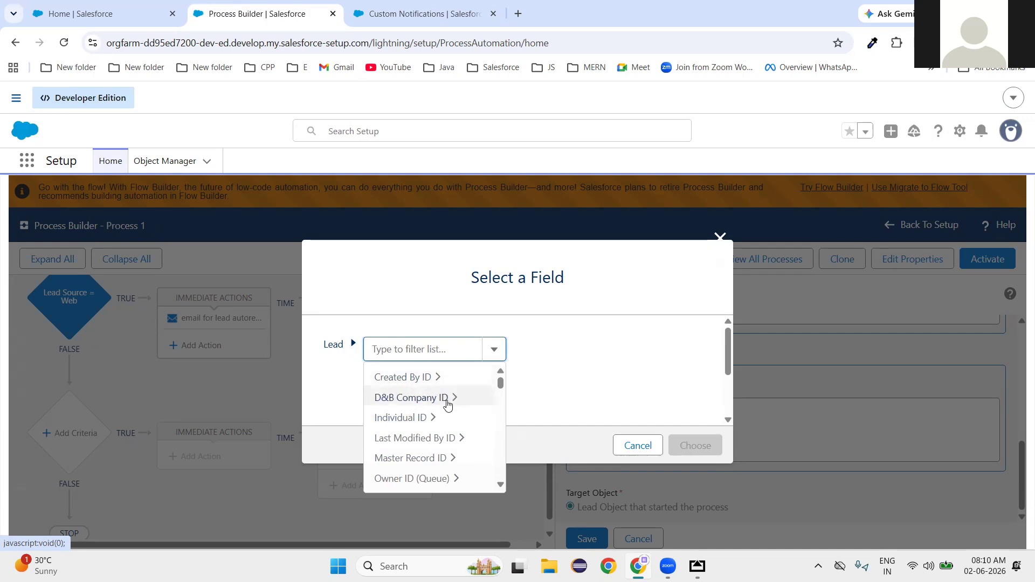
scroll(443, 457, "down", 3)
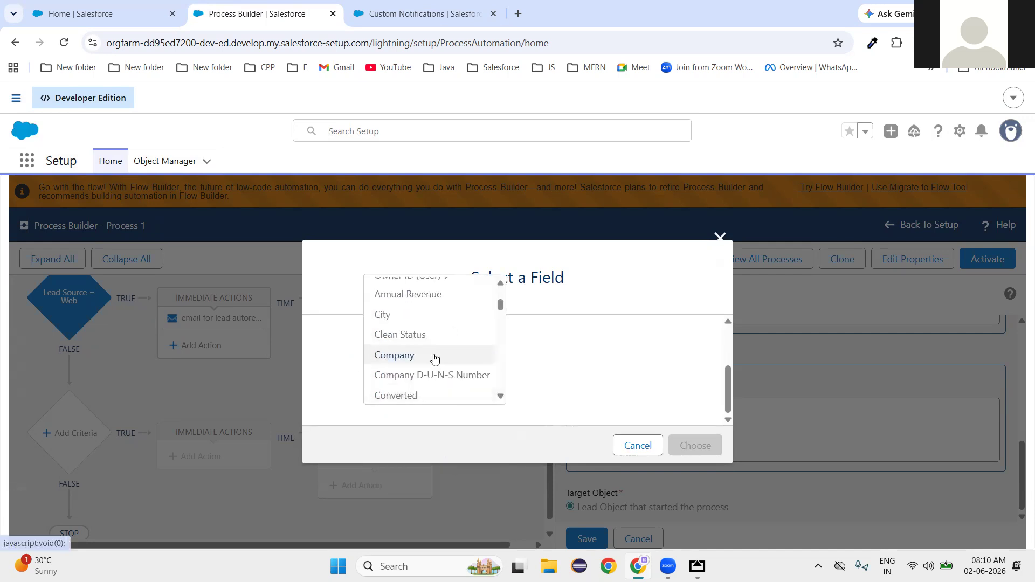
scroll(425, 388, "up", 2)
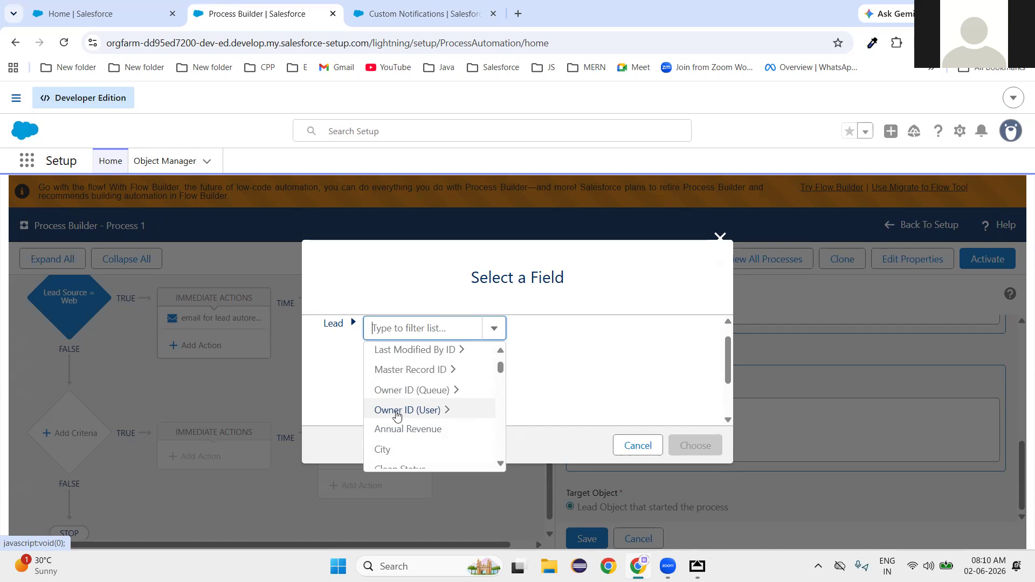
left_click(444, 411)
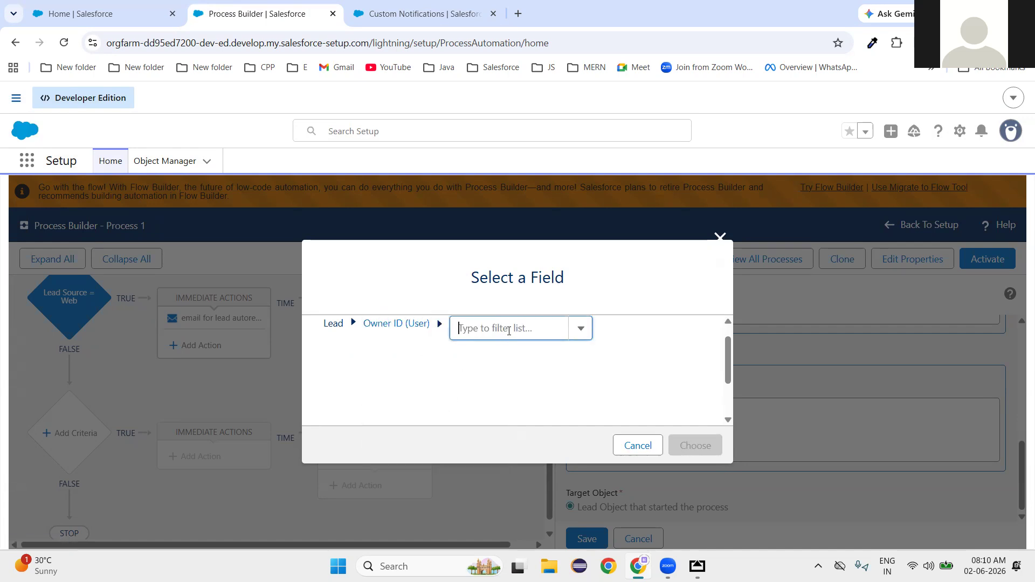
left_click(582, 330)
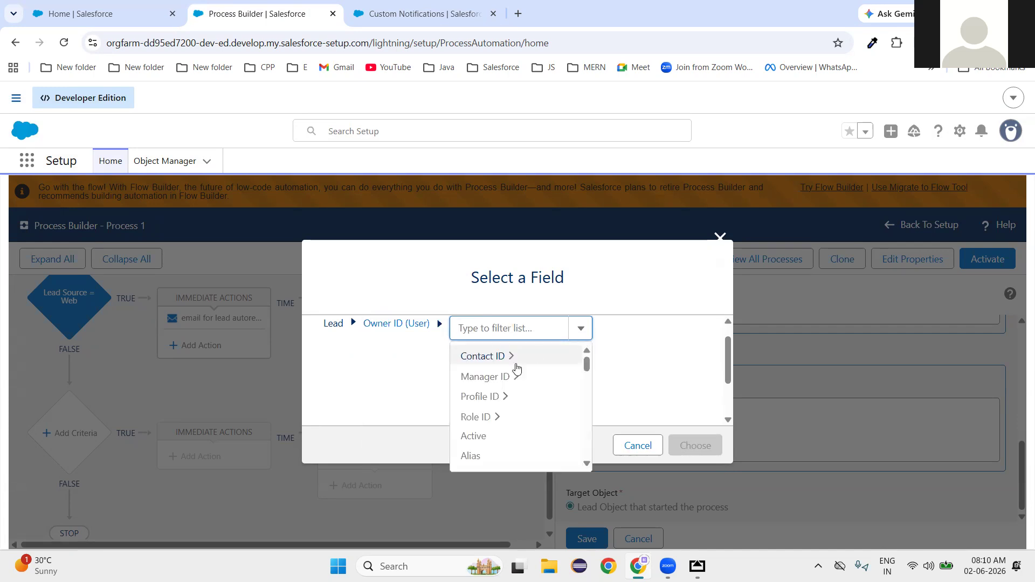
scroll(492, 442, "down", 5)
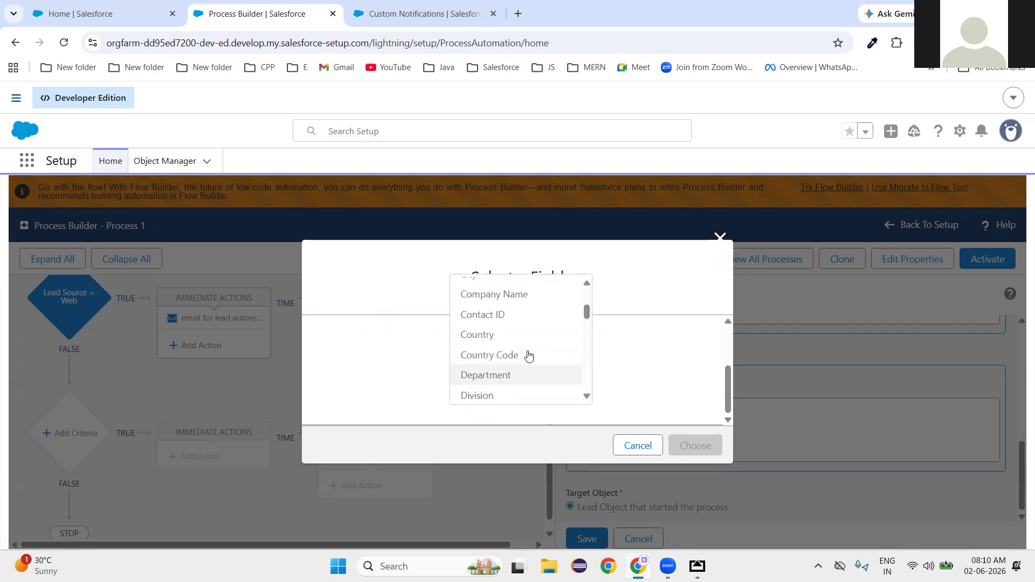
scroll(529, 355, "down", 2)
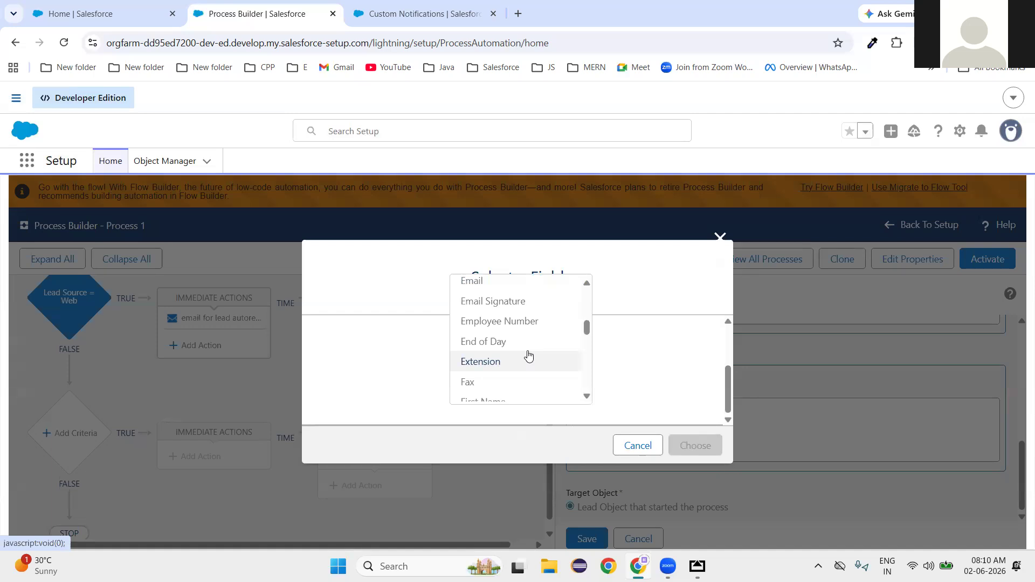
scroll(528, 355, "down", 2)
left_click(484, 340)
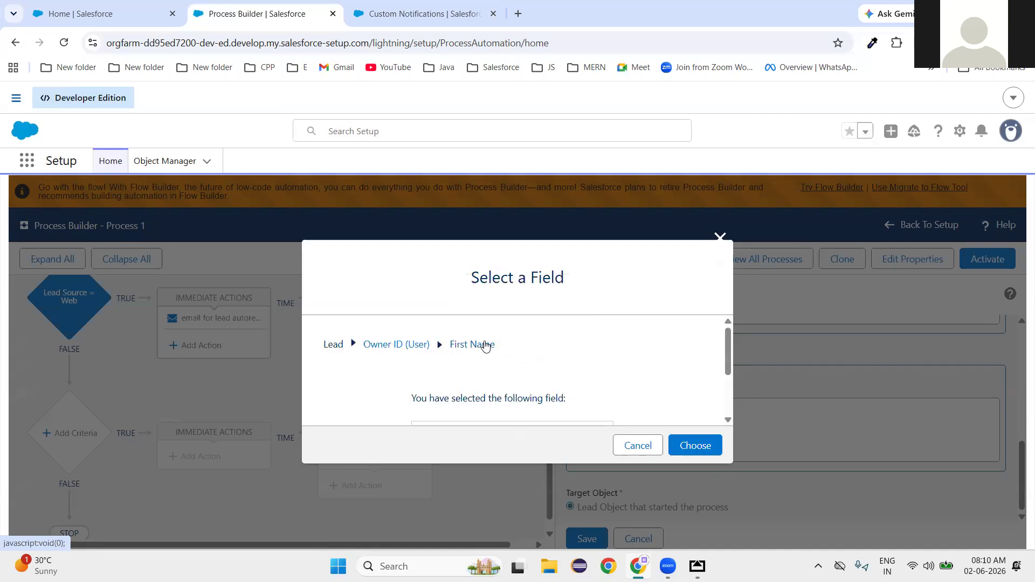
left_click(696, 446)
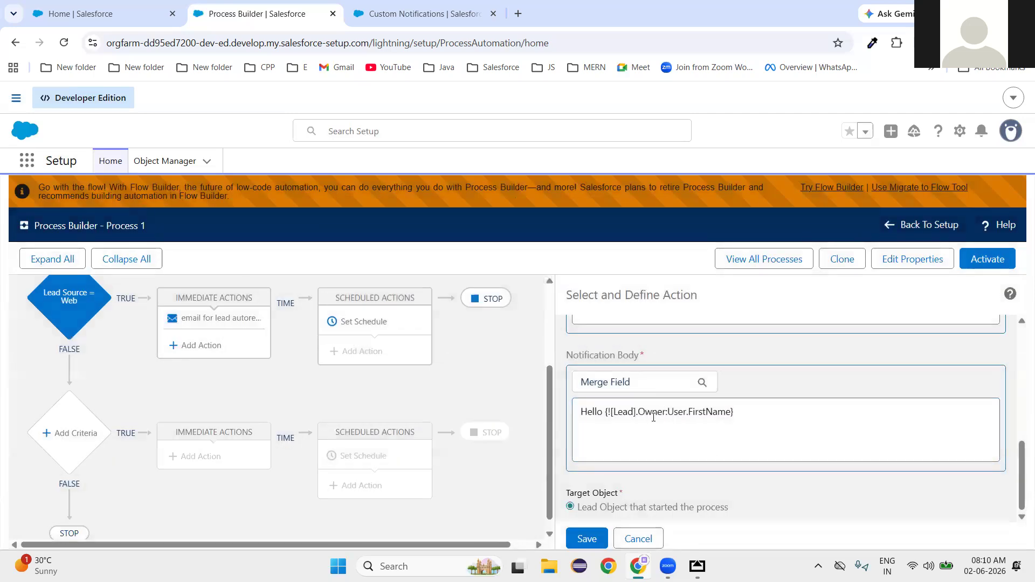
Add 'New lead is assigned' as a second body line and save the Notification action.
double_click(653, 417)
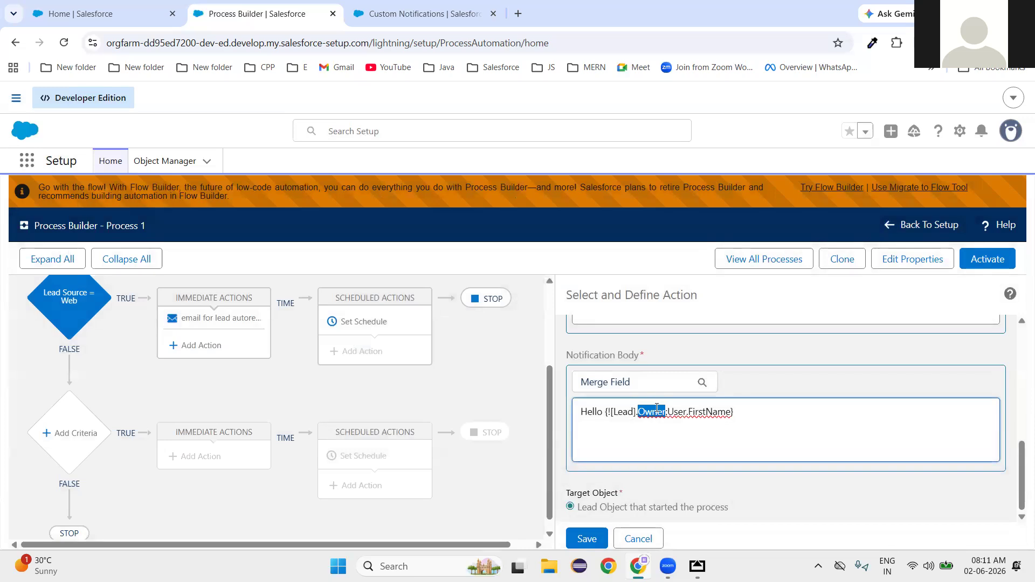
left_click(708, 413)
key("Return")
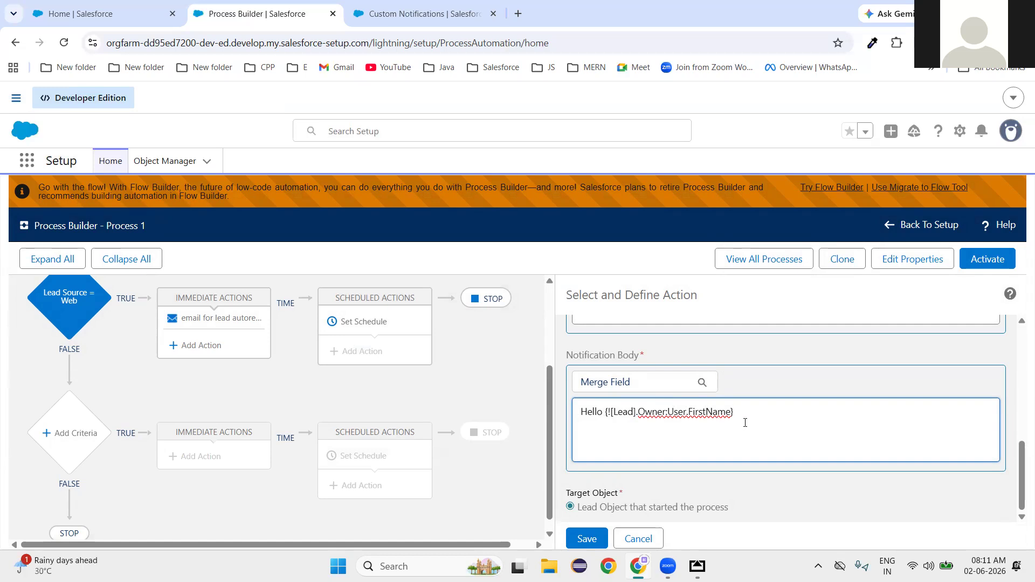
type("New lead is assigned")
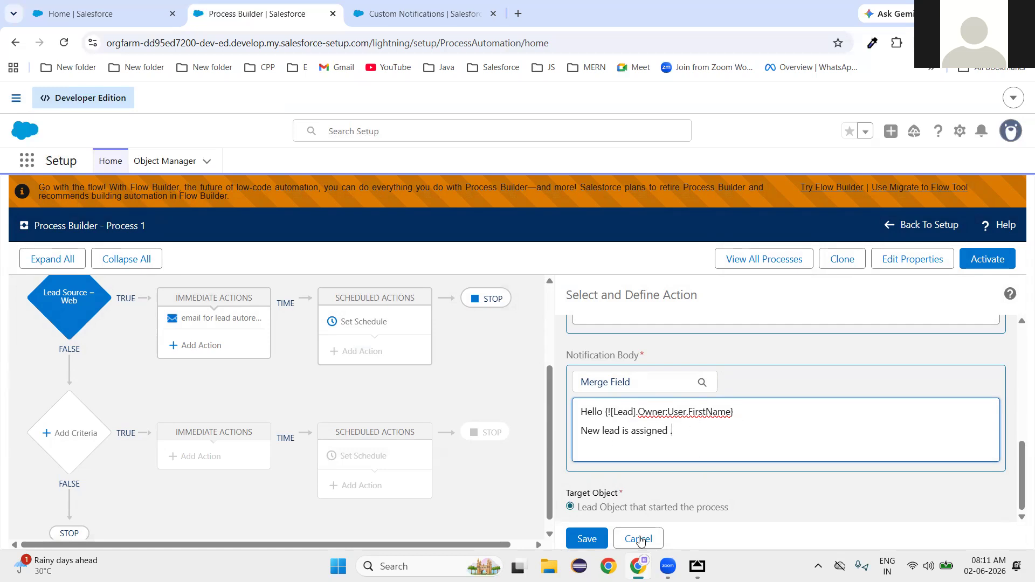
left_click(593, 546)
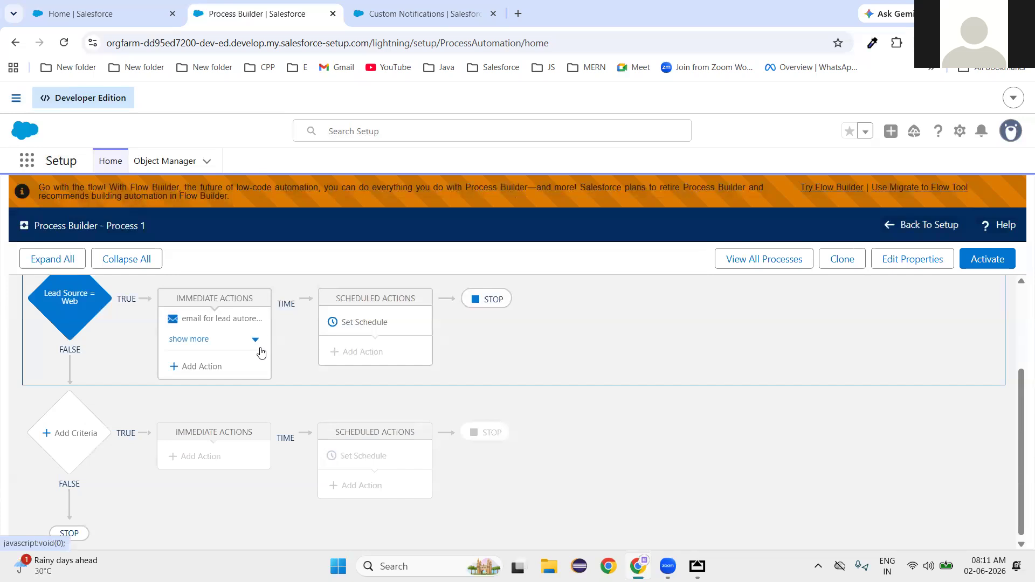
left_click(256, 340)
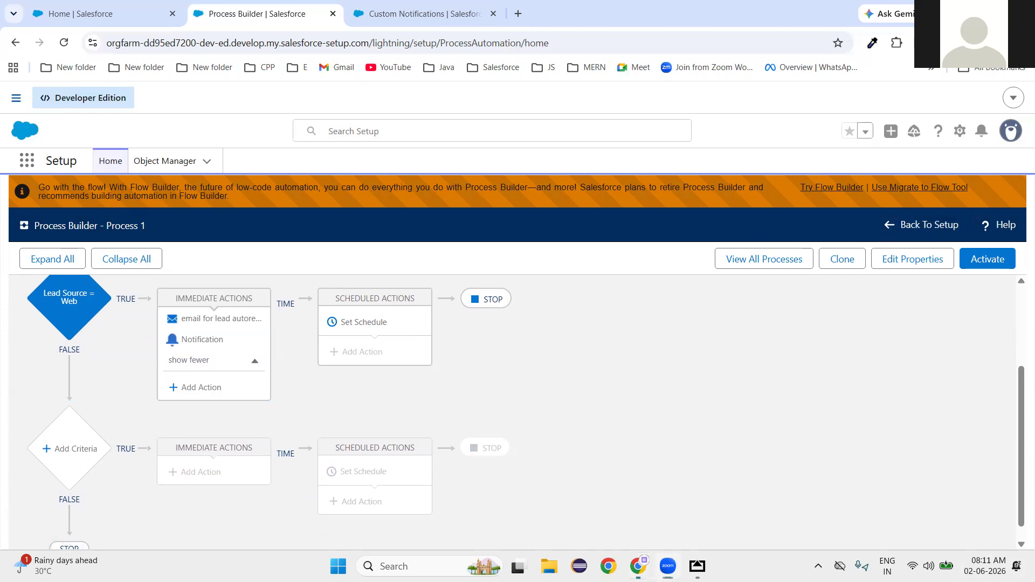
Activate the lead process version, confirm it, and return to the Seller Home page.
left_click(987, 258)
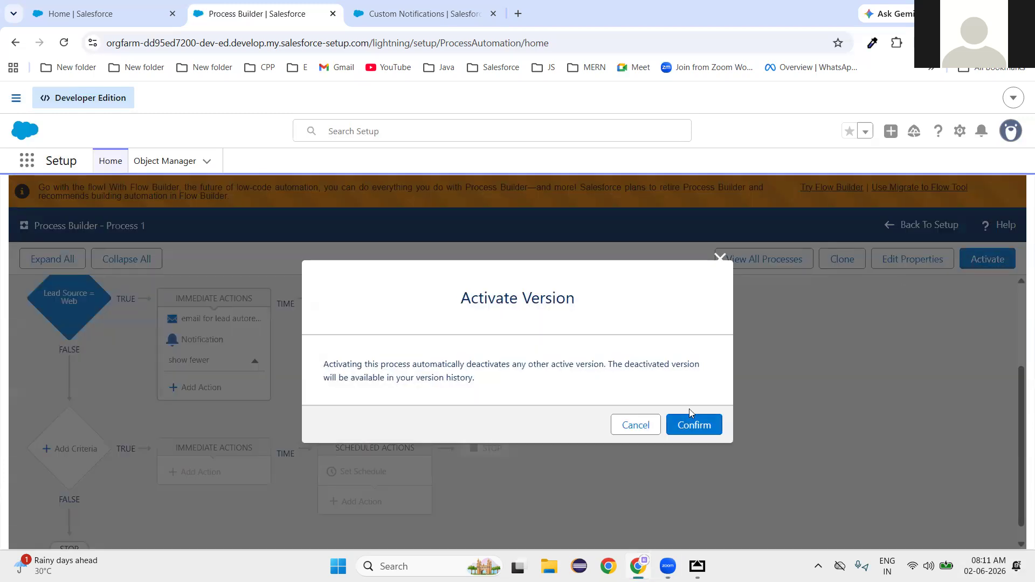
left_click(695, 426)
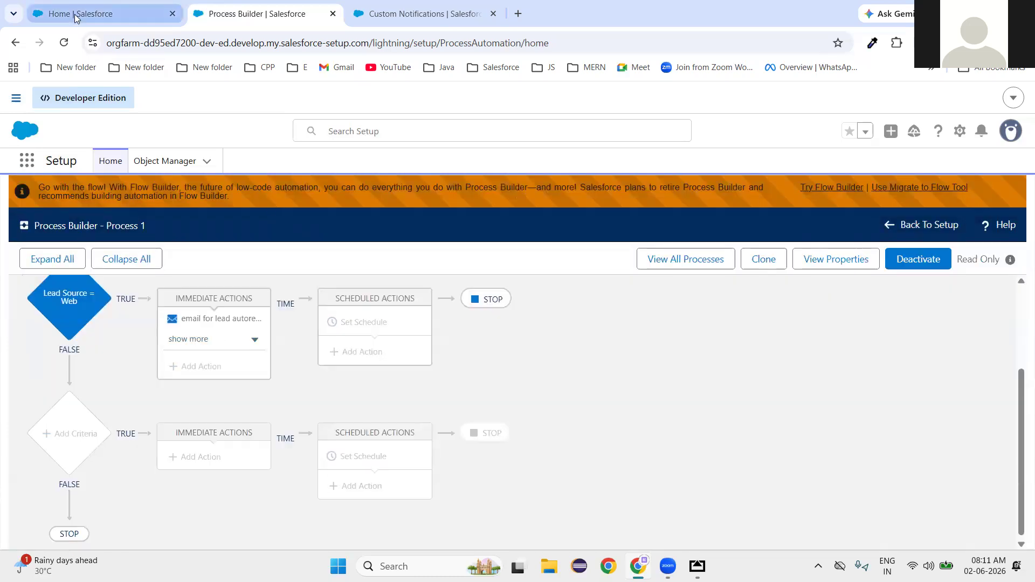
left_click(76, 18)
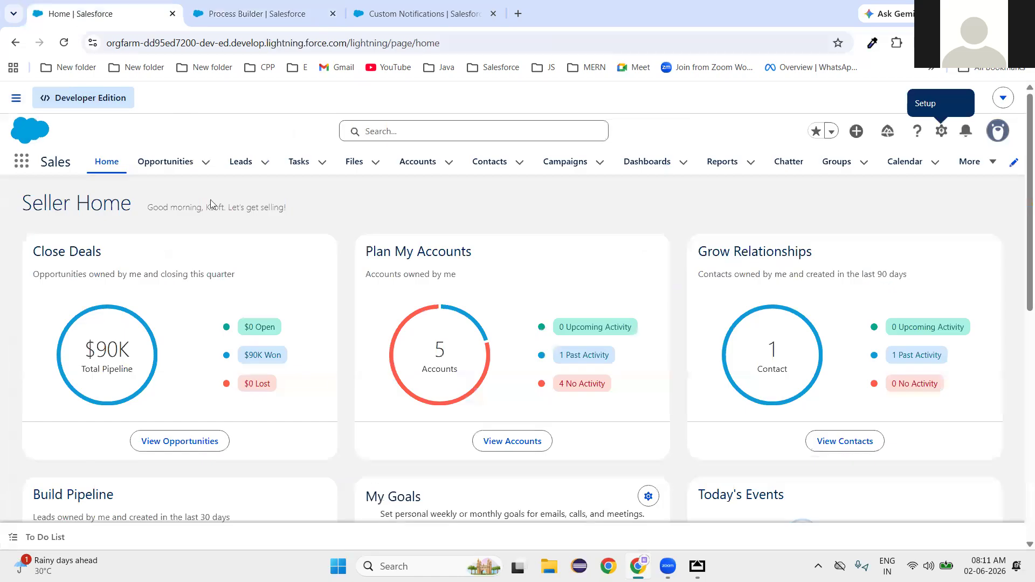
From the Leads list view, start a blank New Lead form.
left_click(247, 171)
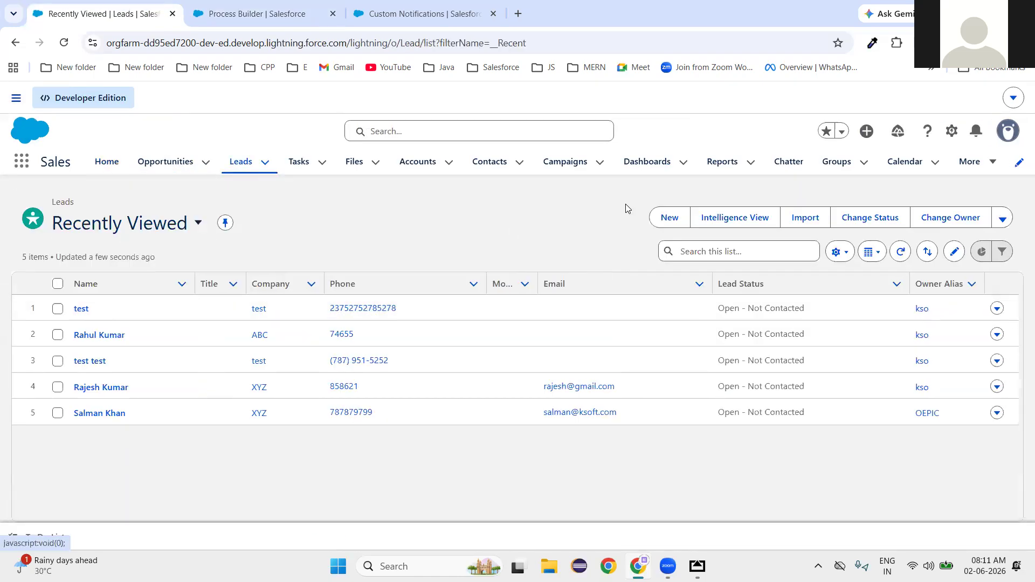
left_click(670, 218)
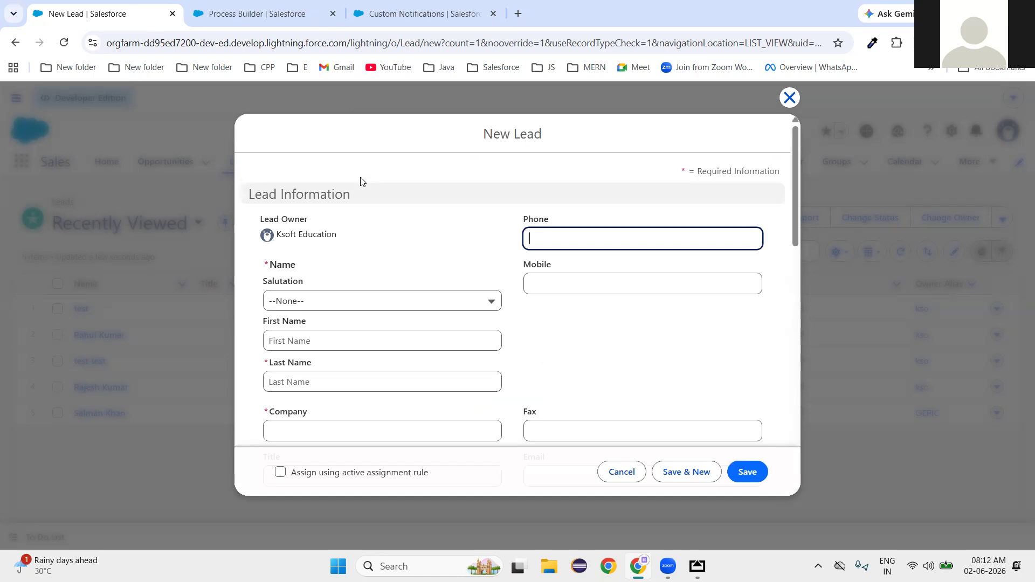
Enter the test lead's first name, last name, and company ABC.
left_click(319, 340)
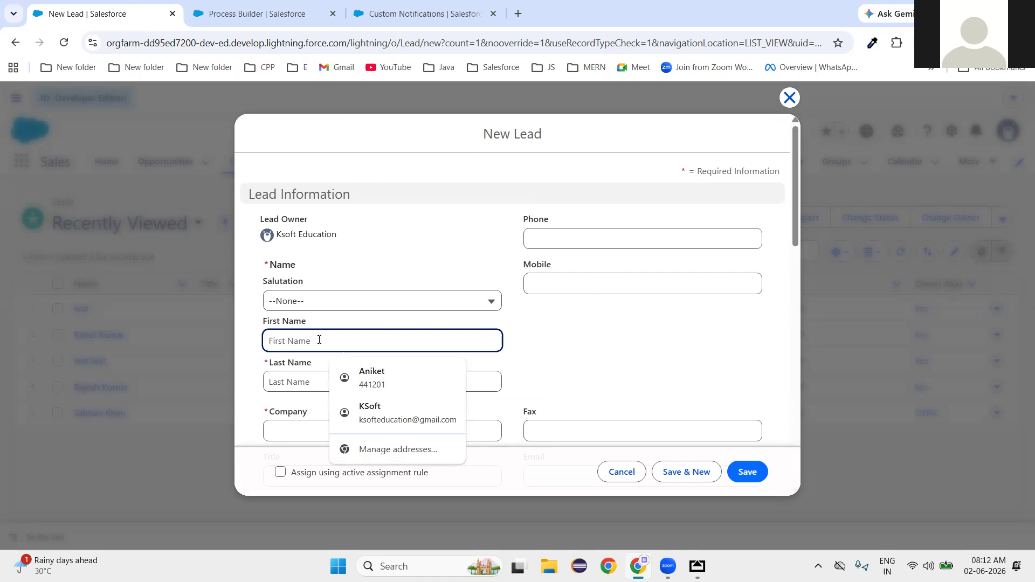
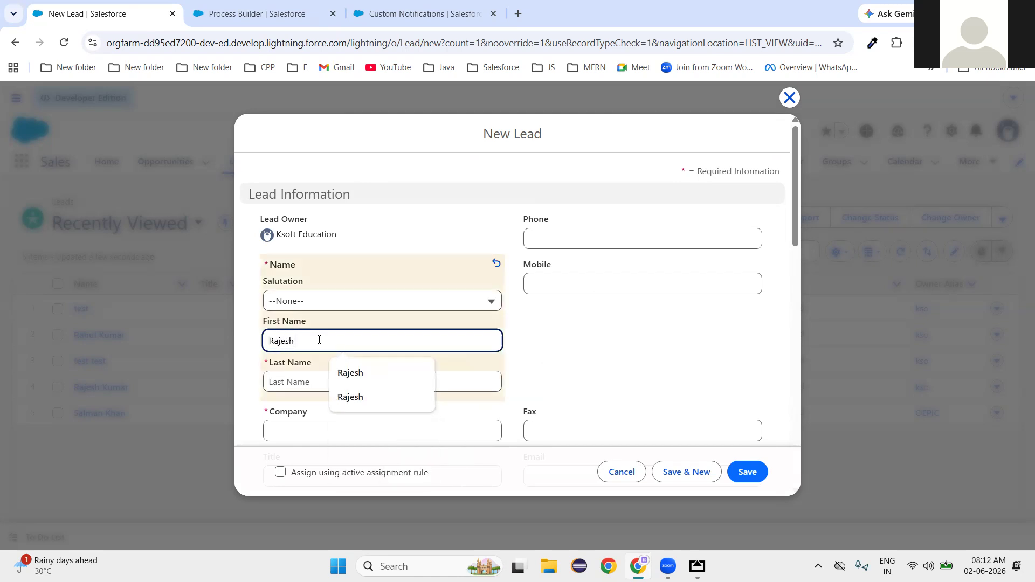
left_click(300, 384)
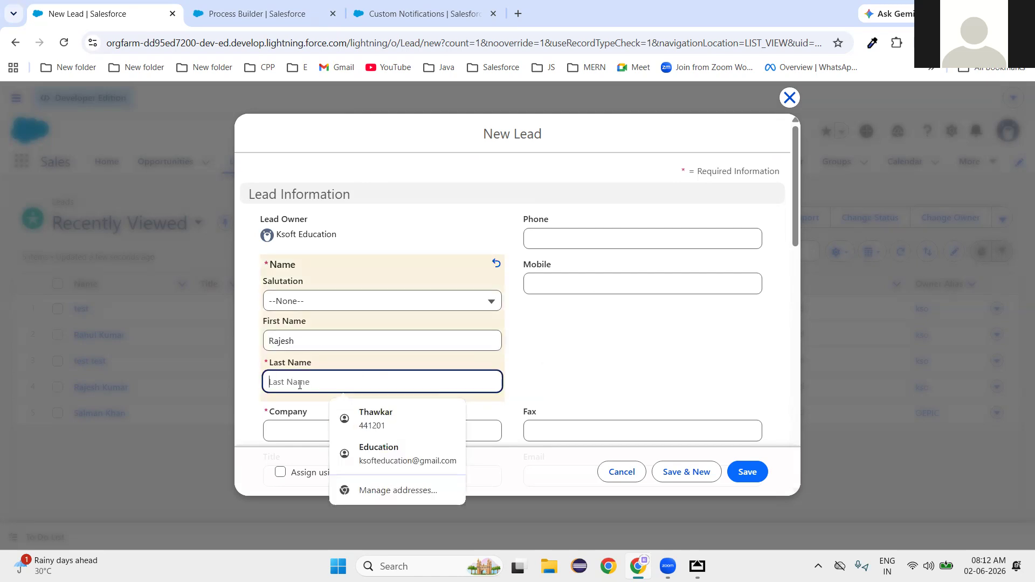
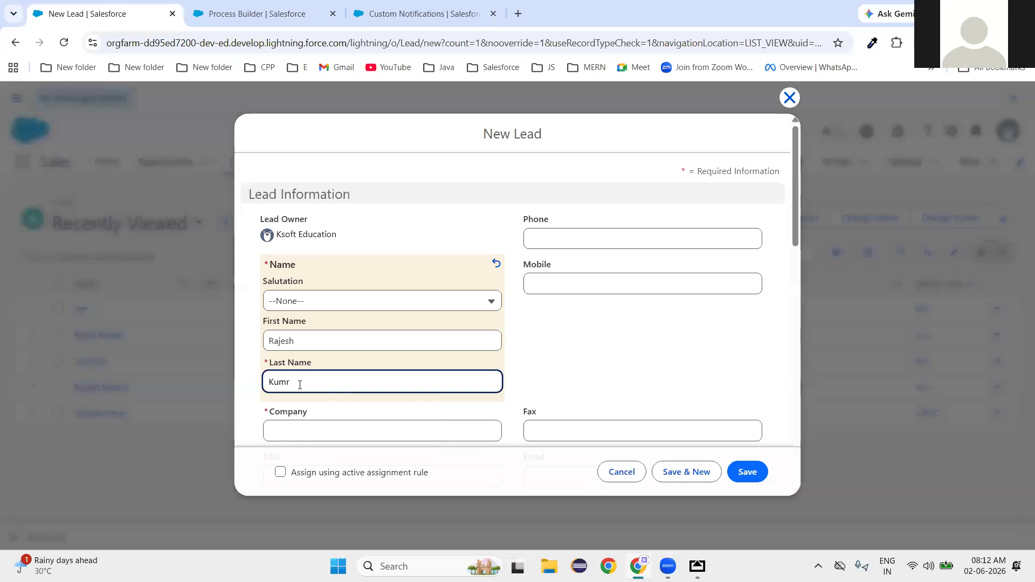
left_click(314, 423)
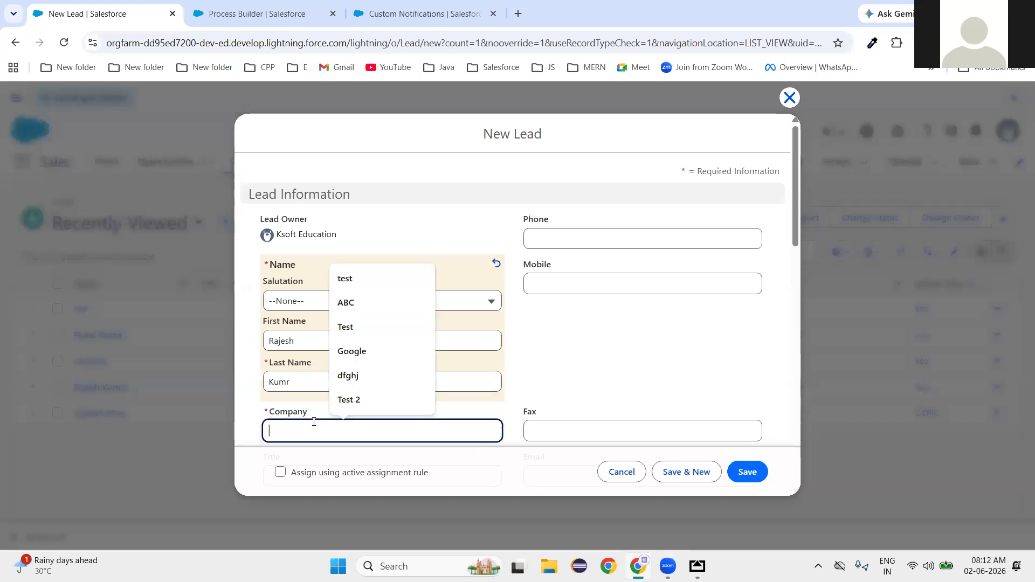
type("ABC")
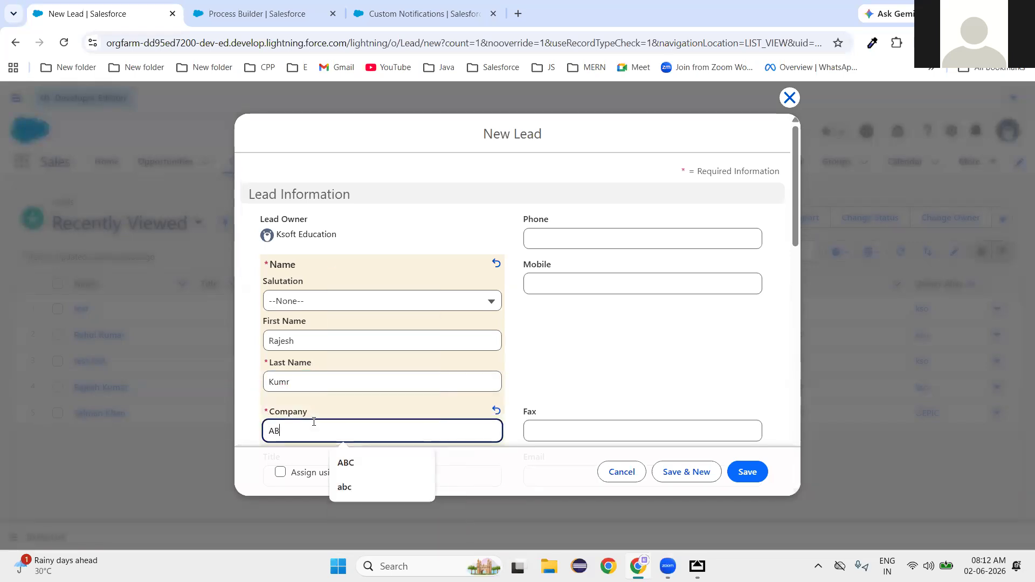
left_click(566, 335)
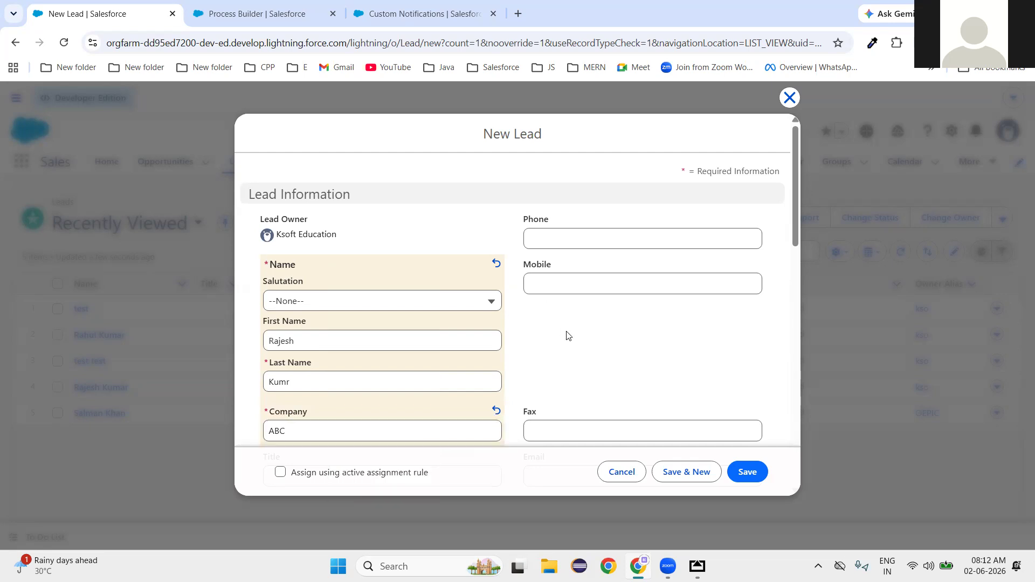
scroll(565, 318, "down", 3)
scroll(581, 211, "up", 3)
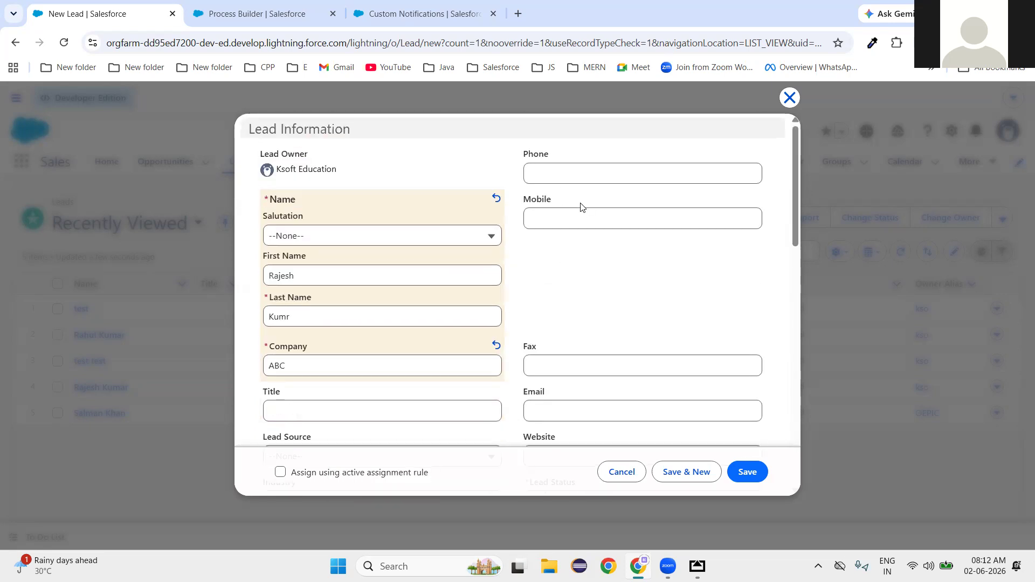
Add the lead's phone number, set Lead Source to Web, and save the lead.
left_click(582, 240)
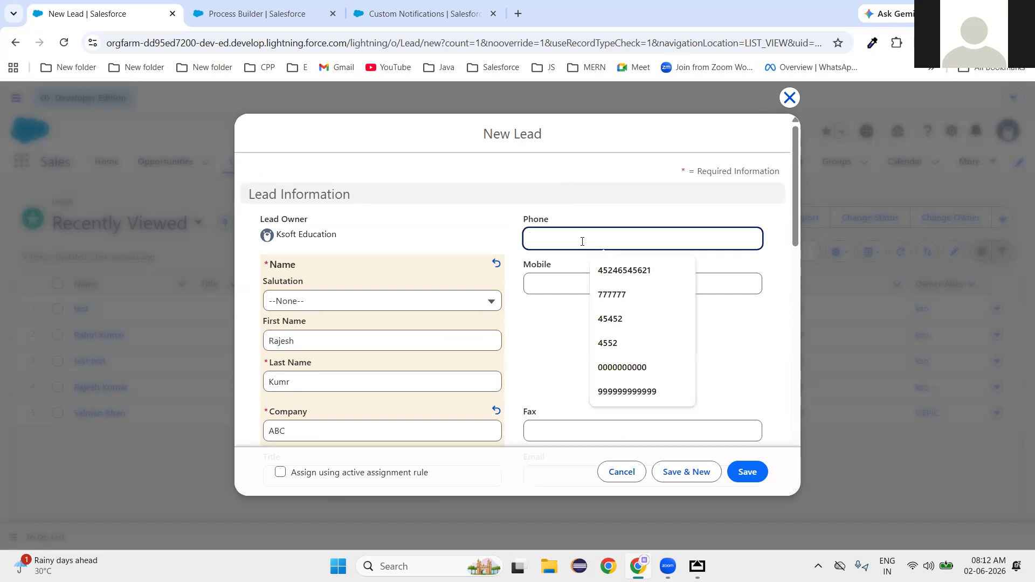
type("46546464")
left_click(587, 376)
scroll(588, 376, "down", 3)
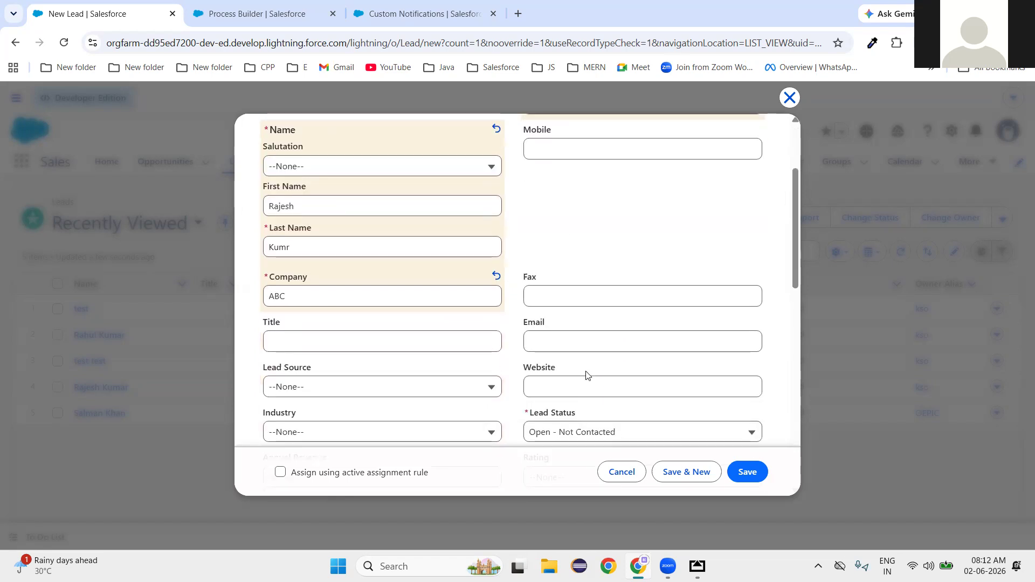
scroll(554, 402, "down", 1)
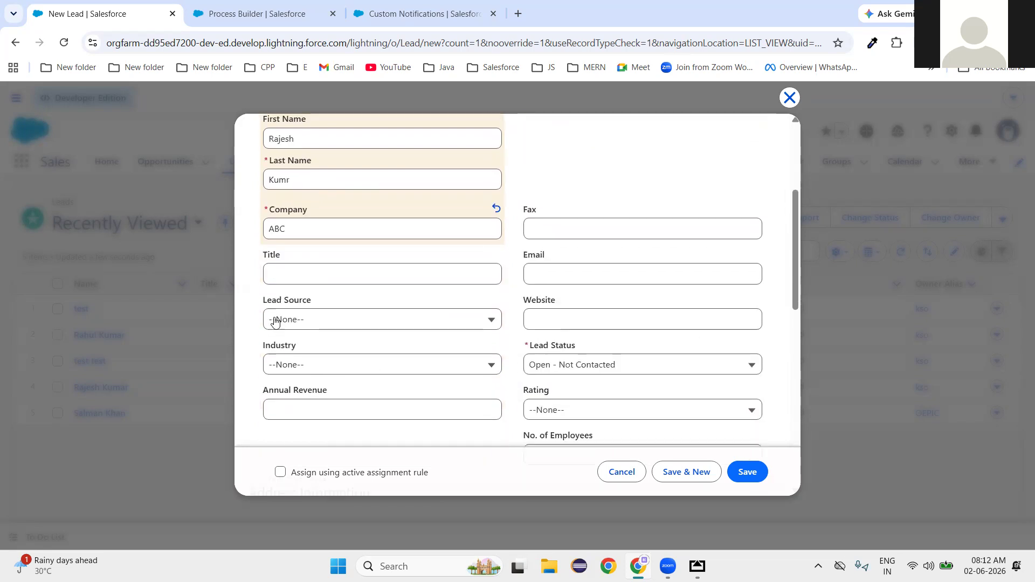
left_click(302, 323)
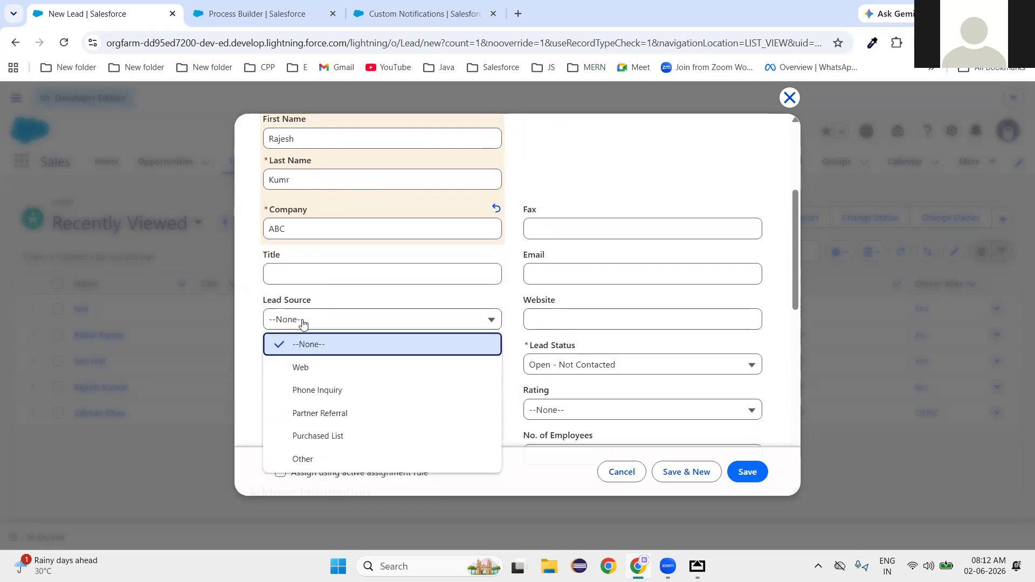
left_click(309, 369)
left_click(748, 473)
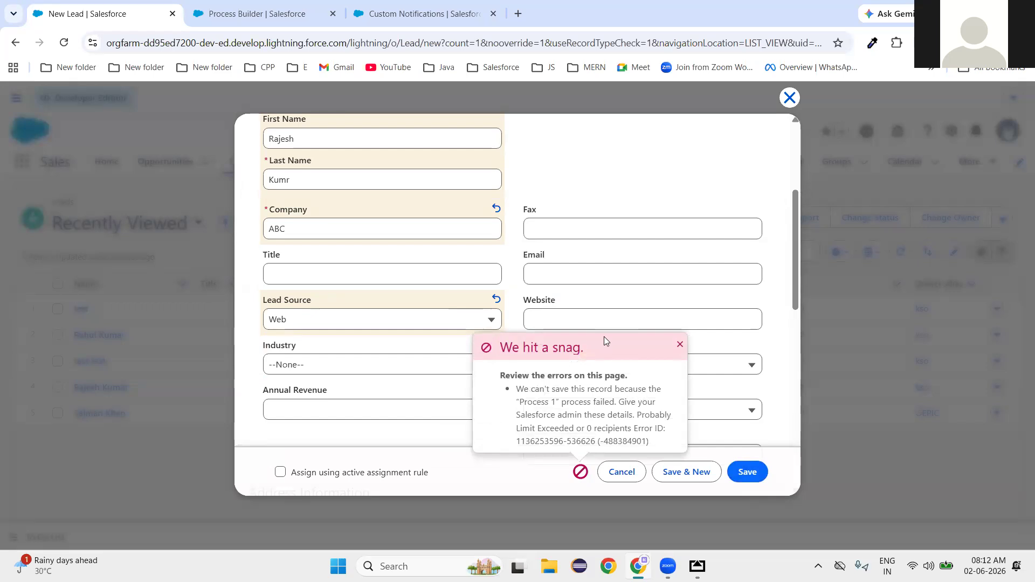
Dismiss the Process 1 error, fill in the lead's e-mail address, and save the lead.
left_click(679, 347)
left_click(572, 280)
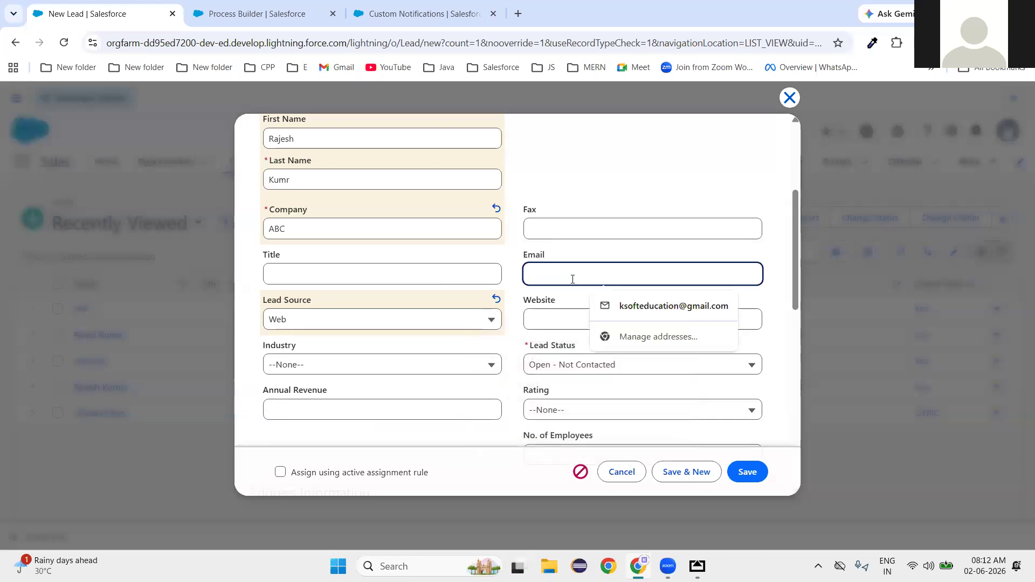
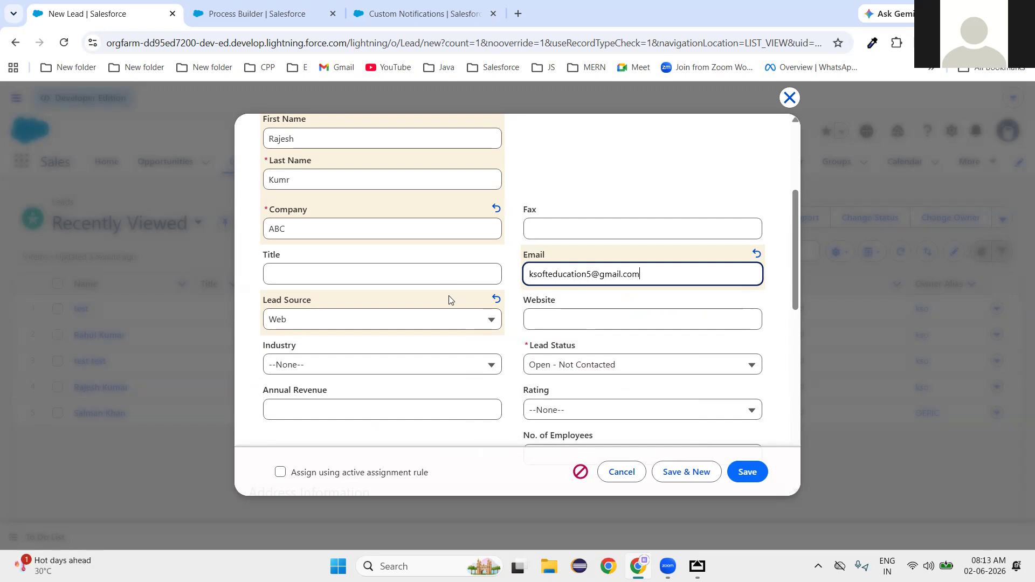
scroll(449, 300, "up", 3)
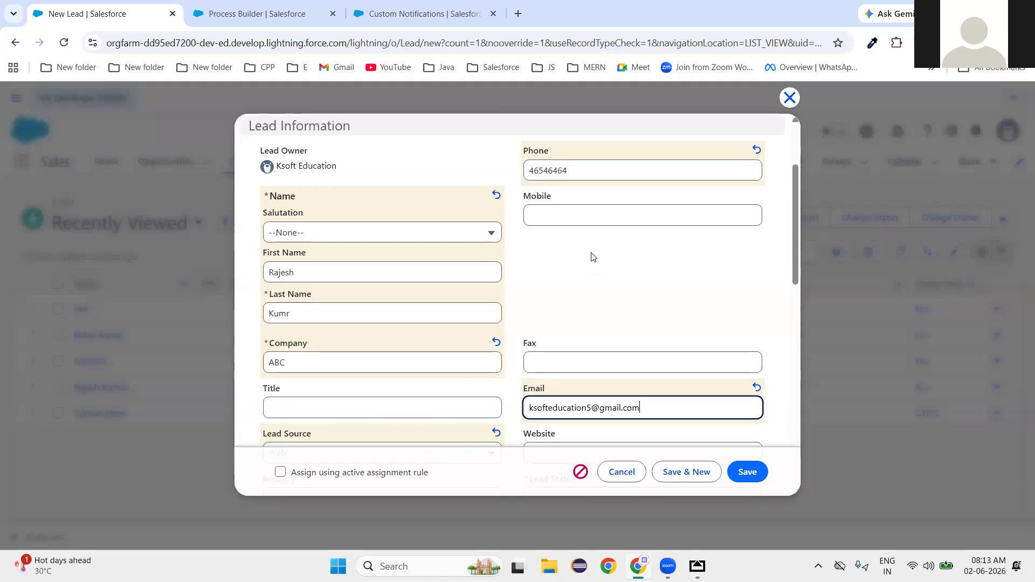
scroll(591, 257, "down", 1)
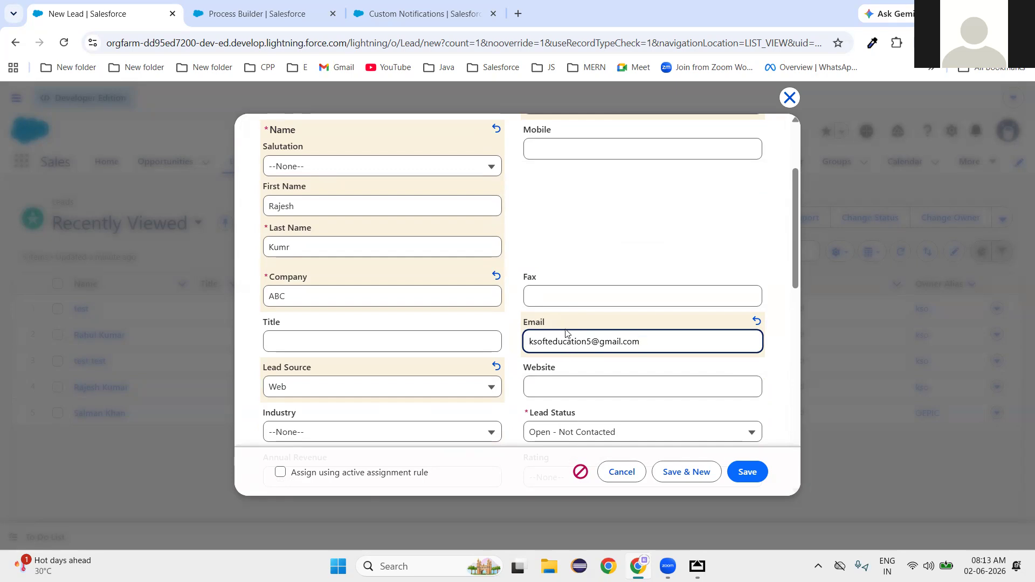
left_click(747, 472)
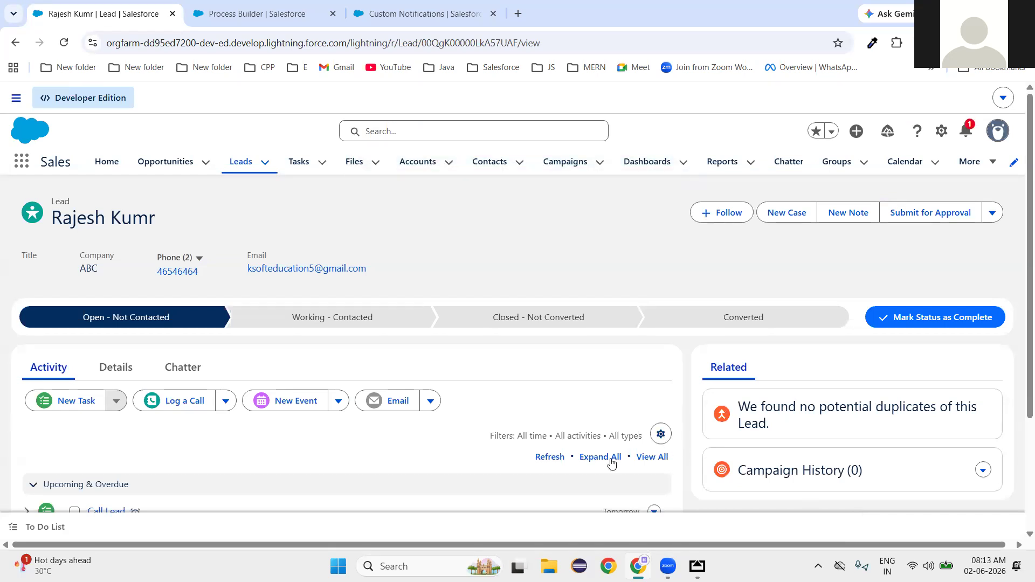
Confirm the New Lead Assigned notification arrived, then go back to Process Builder.
scroll(493, 421, "down", 3)
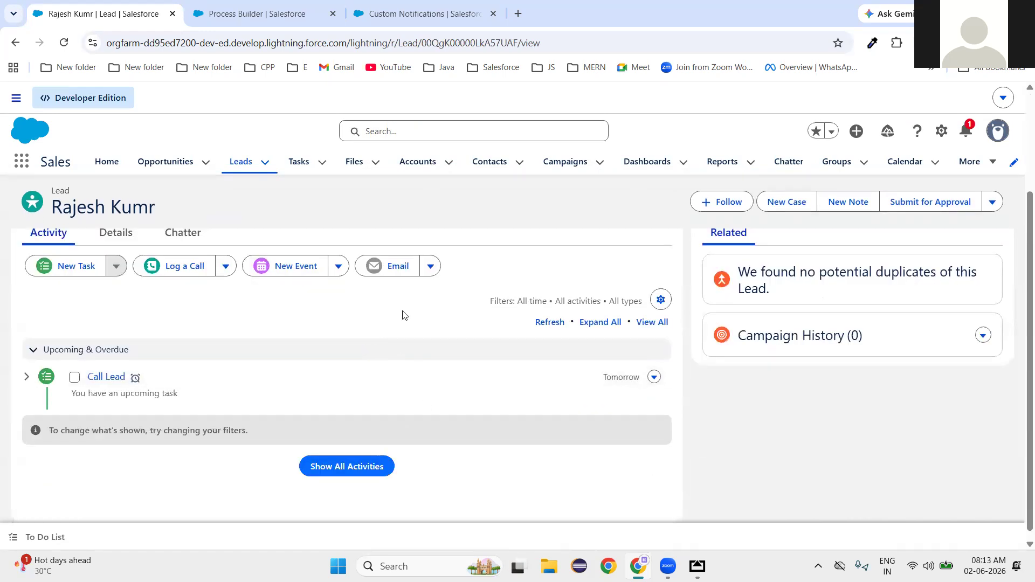
scroll(463, 335, "up", 3)
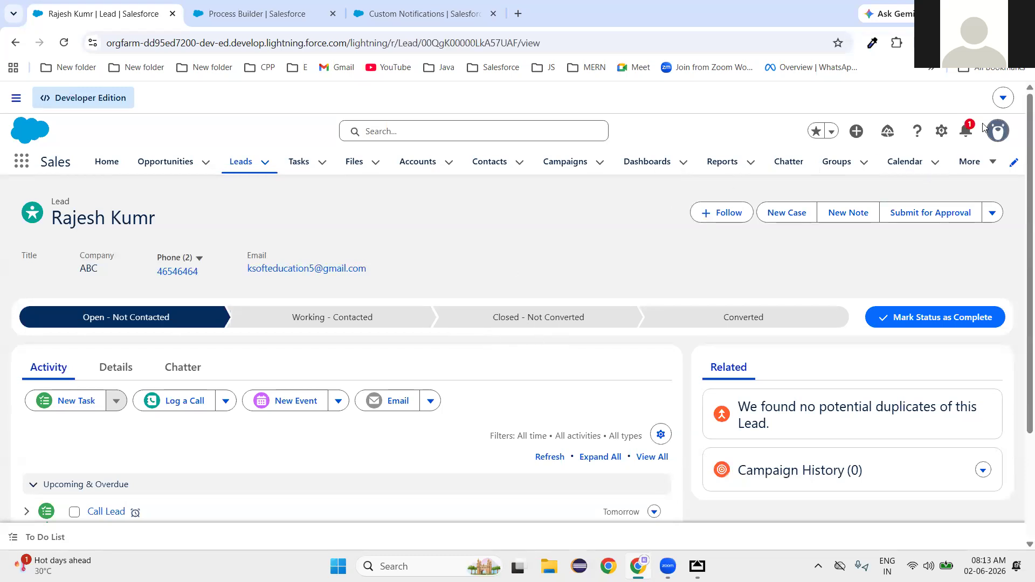
left_click(966, 133)
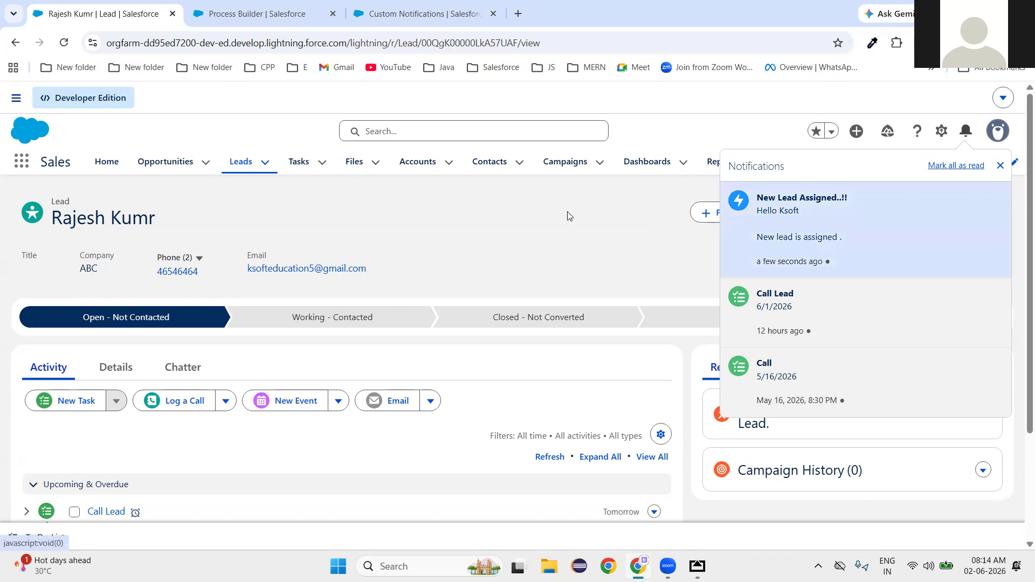
left_click(494, 256)
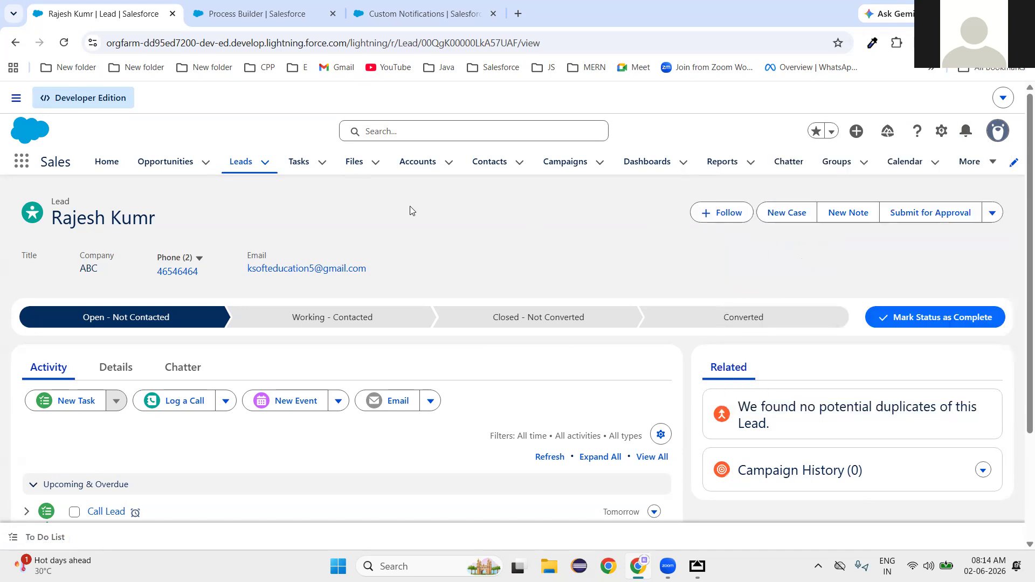
left_click(268, 15)
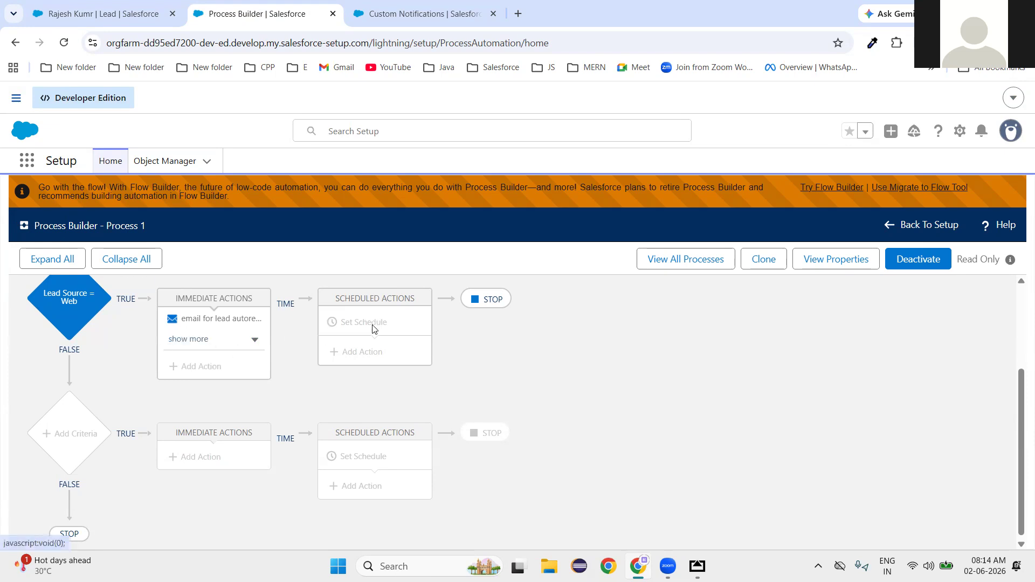
Expand Process 1's immediate actions and inspect the notification and 'email for lead autoresponse' actions.
left_click(254, 339)
left_click(227, 343)
left_click(227, 344)
left_click(225, 323)
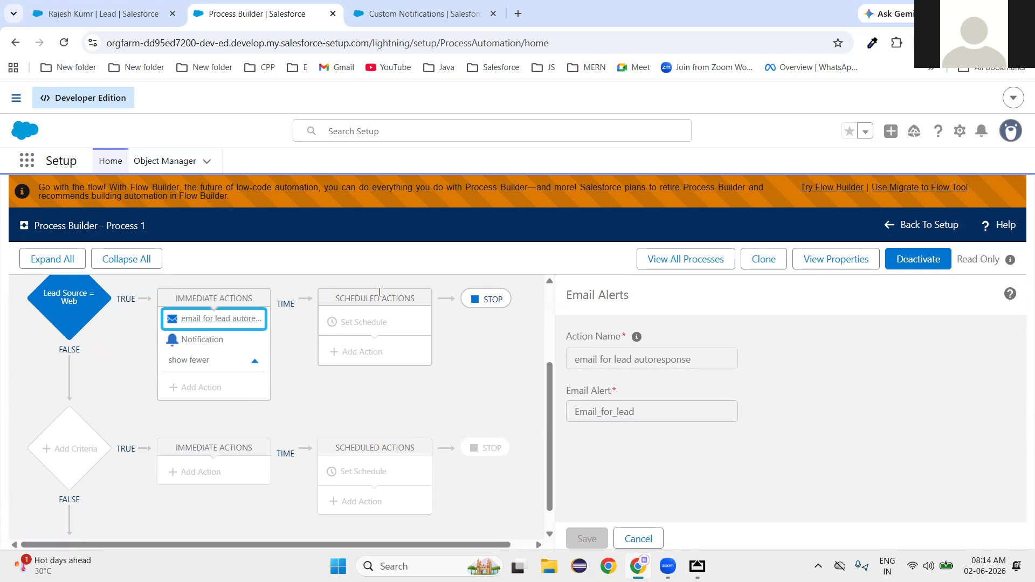
scroll(438, 431, "up", 3)
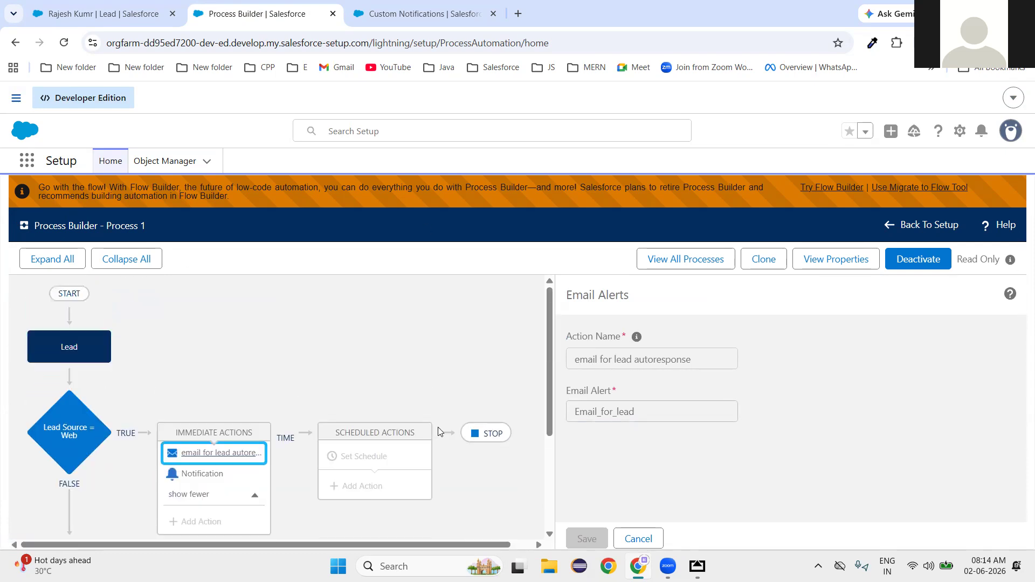
scroll(438, 427, "down", 3)
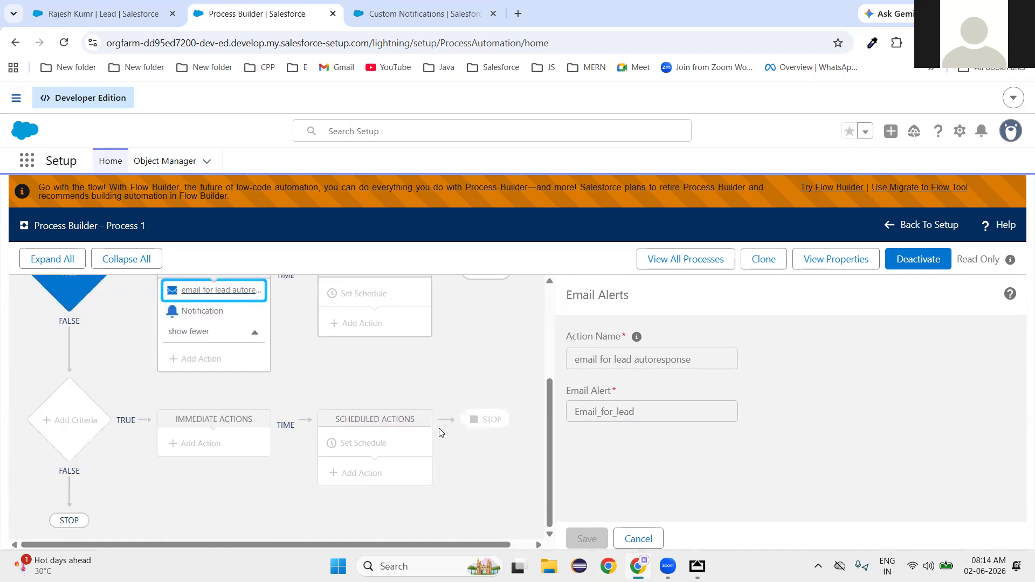